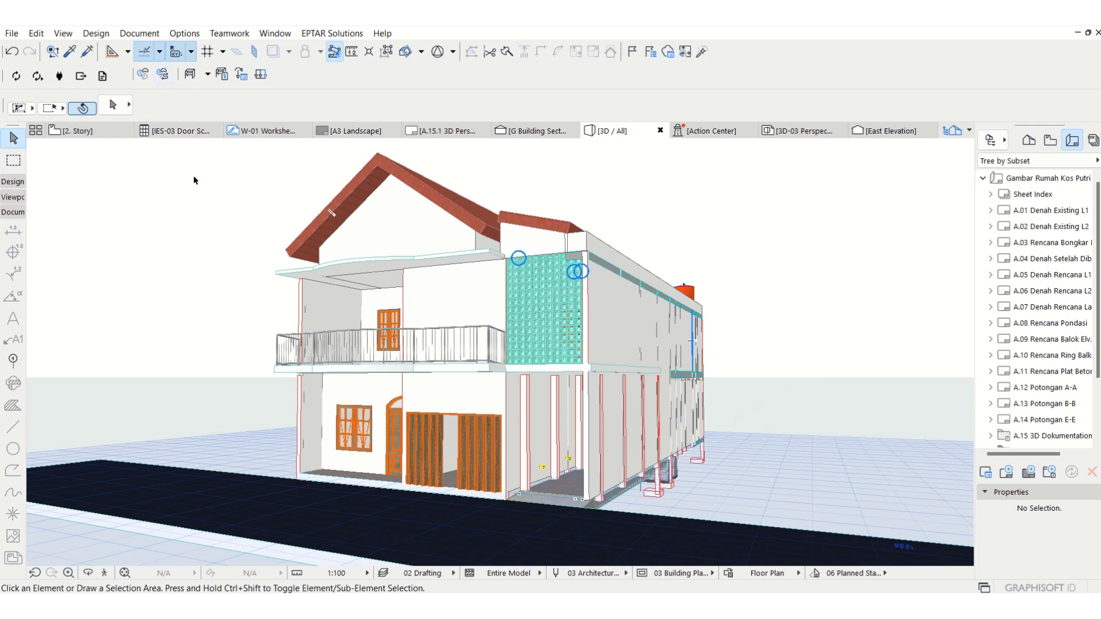
Open the layer settings and select the 3D STR layer combination
key(ctrl+l)
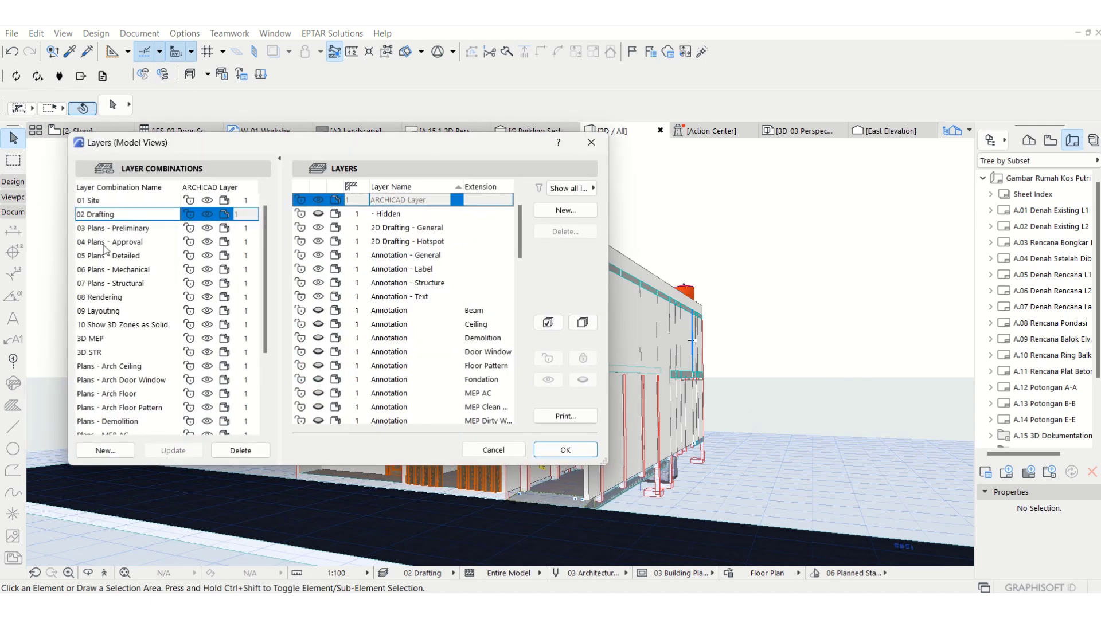
scroll(106, 250, down, 1)
click(116, 310)
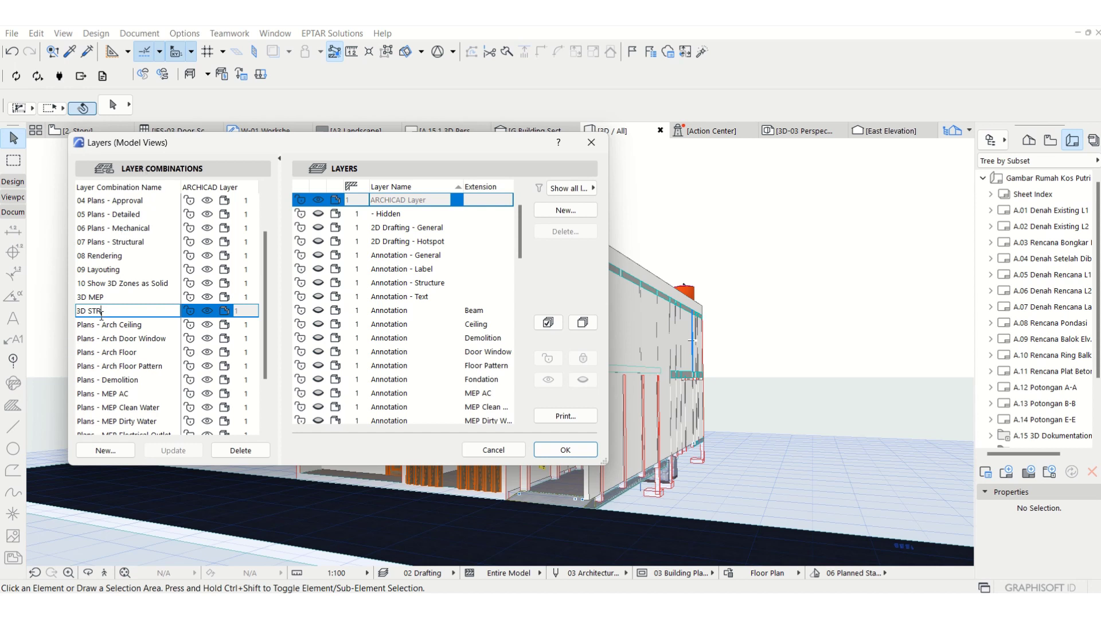
Review which annotation, finish, MEP, site and structural layers the selected combination shows or hides, and apply the combination to the model
scroll(393, 275, down, 3)
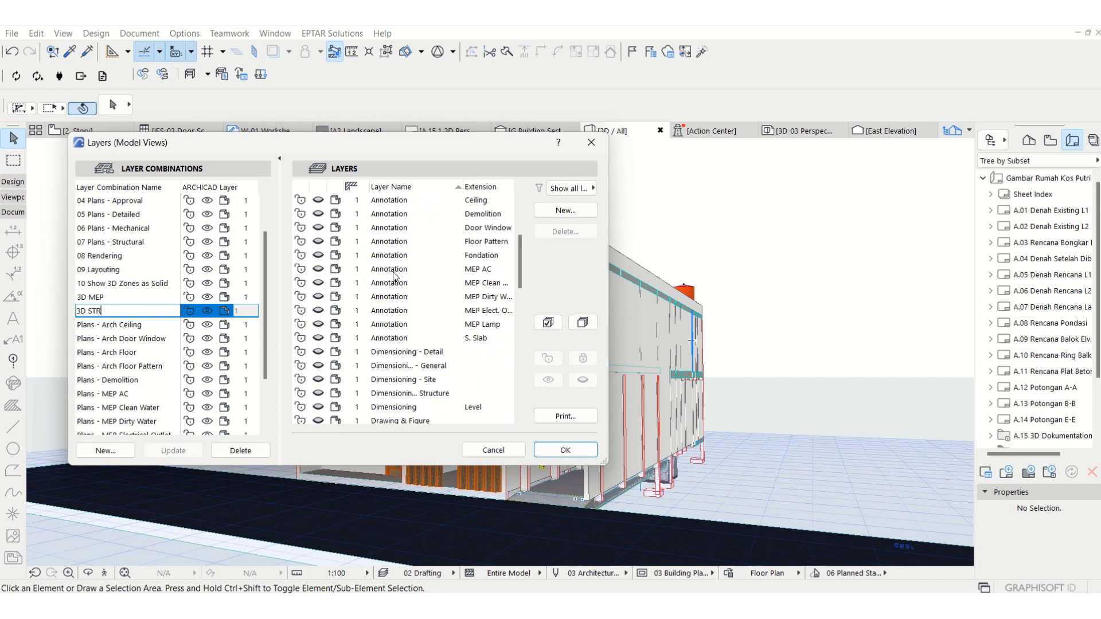
scroll(393, 275, down, 1)
scroll(453, 330, down, 2)
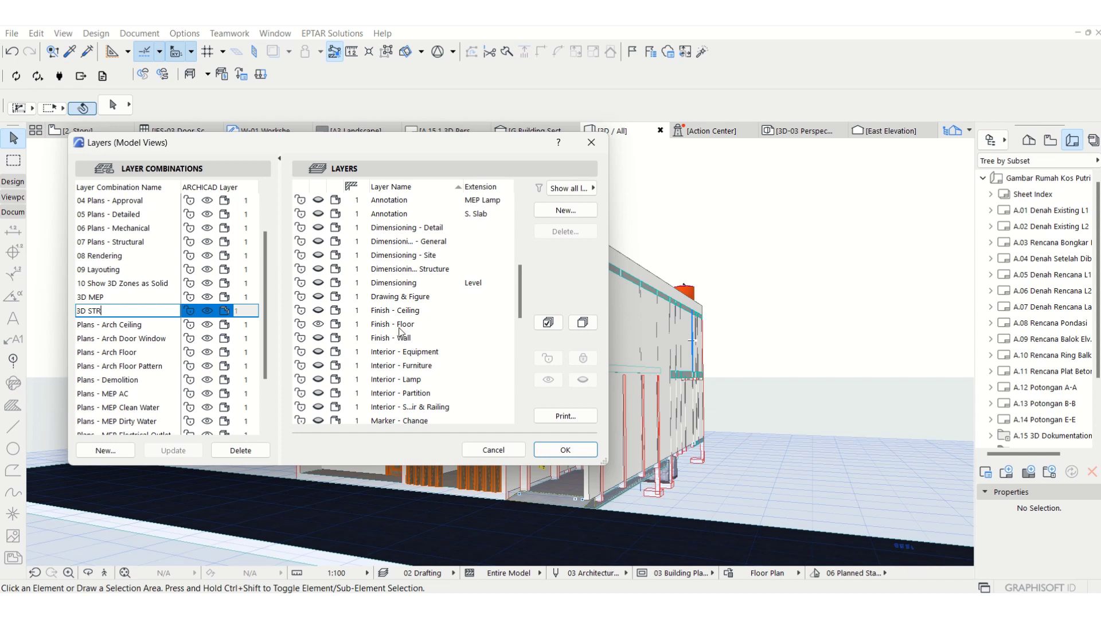
scroll(402, 331, down, 3)
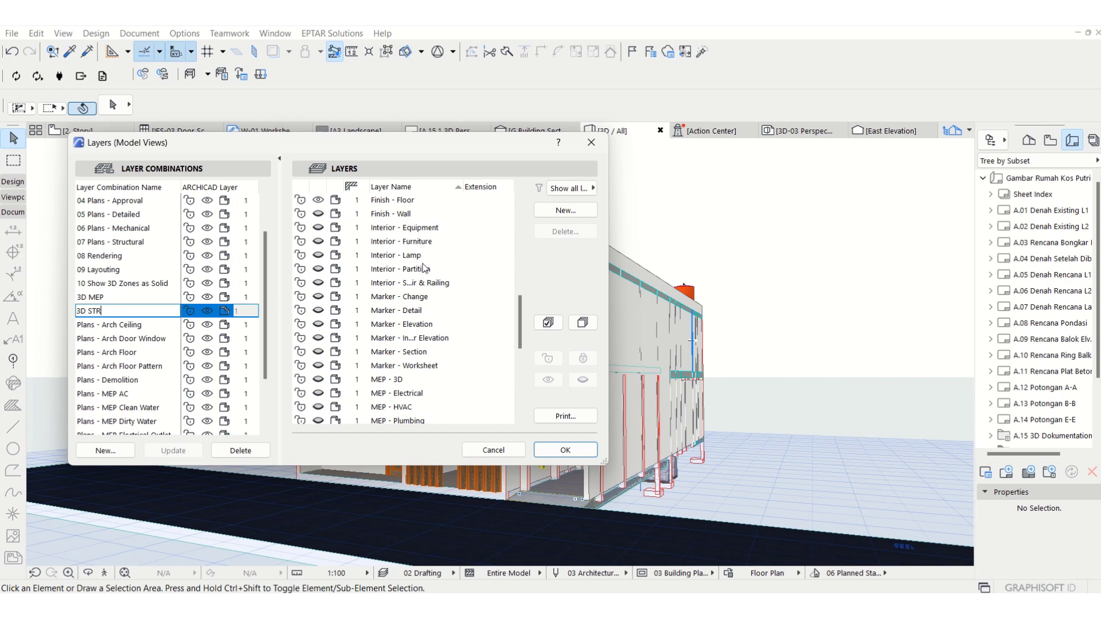
scroll(426, 281, down, 1)
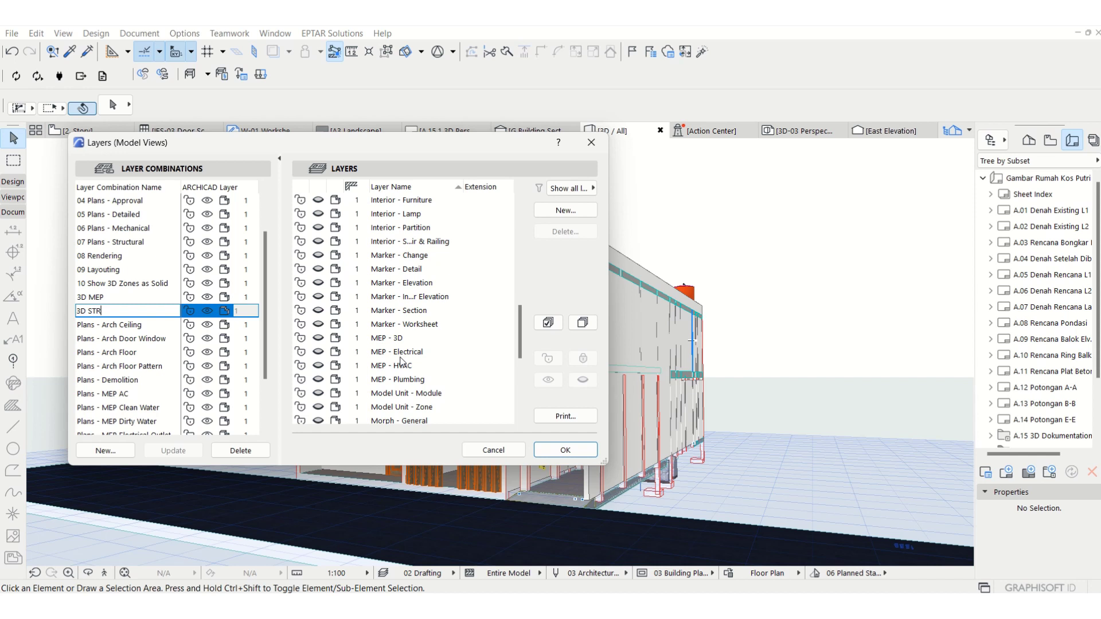
scroll(402, 361, down, 1)
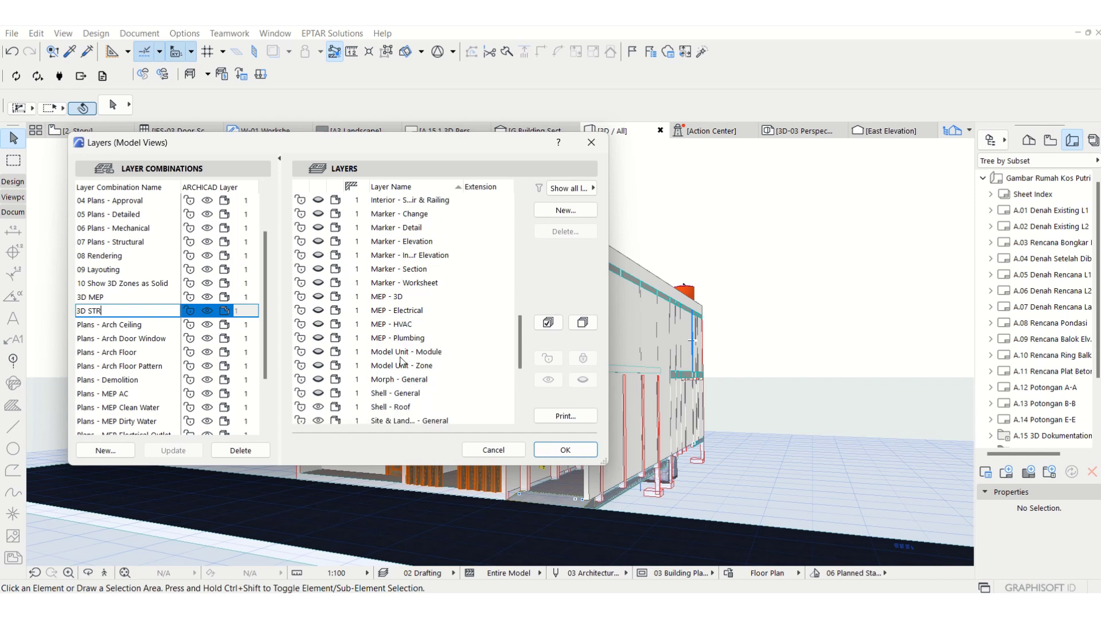
scroll(401, 361, down, 1)
scroll(401, 361, down, 1)
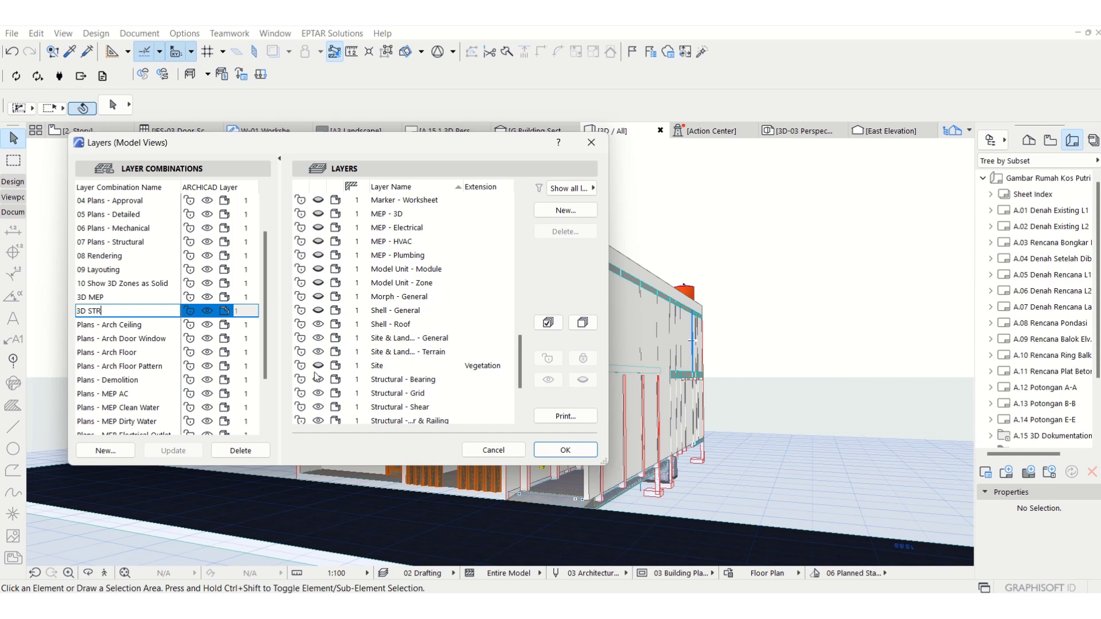
scroll(392, 370, down, 1)
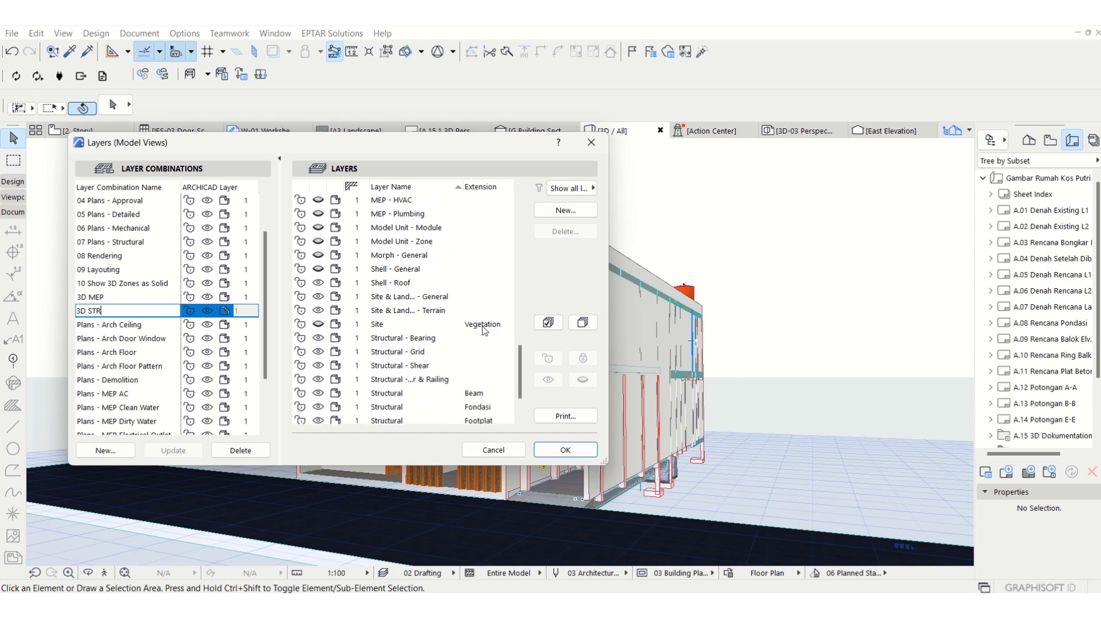
scroll(420, 353, down, 1)
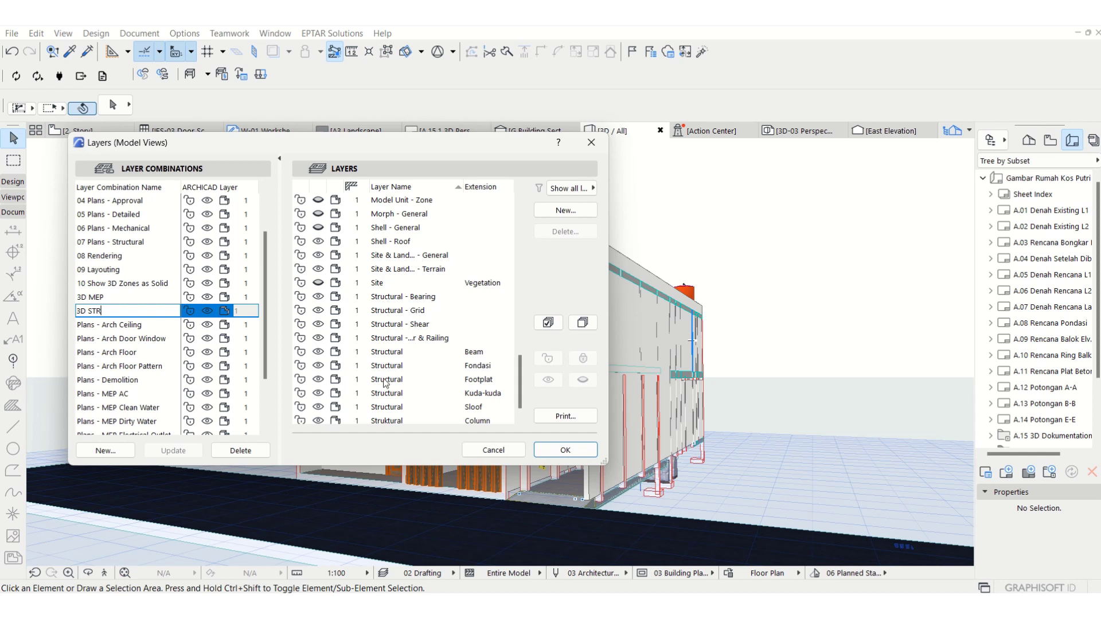
scroll(386, 383, down, 1)
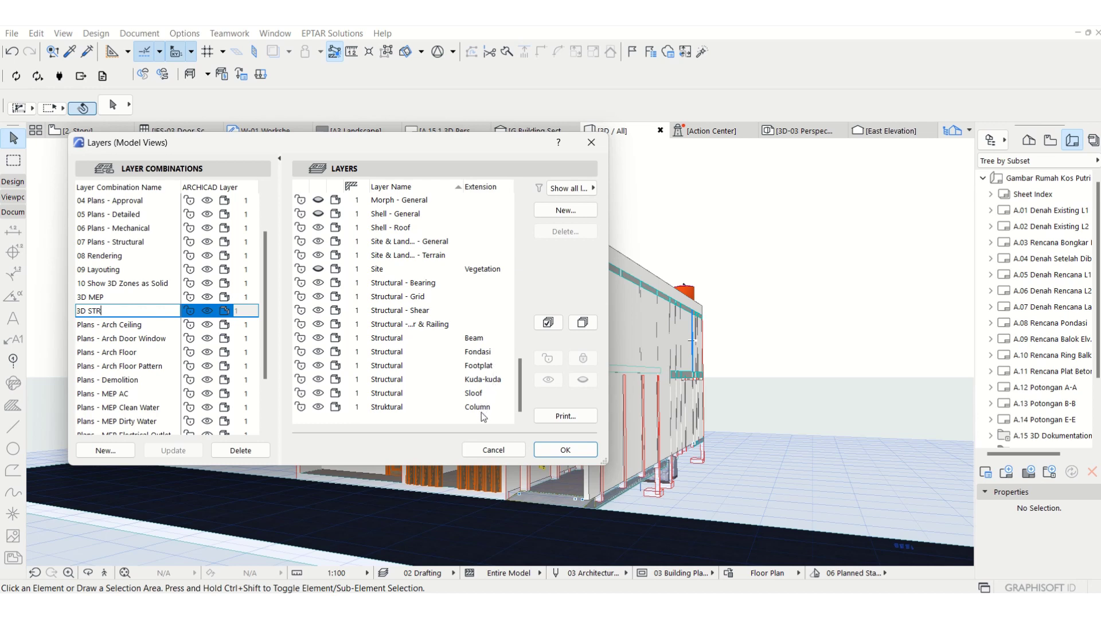
click(565, 451)
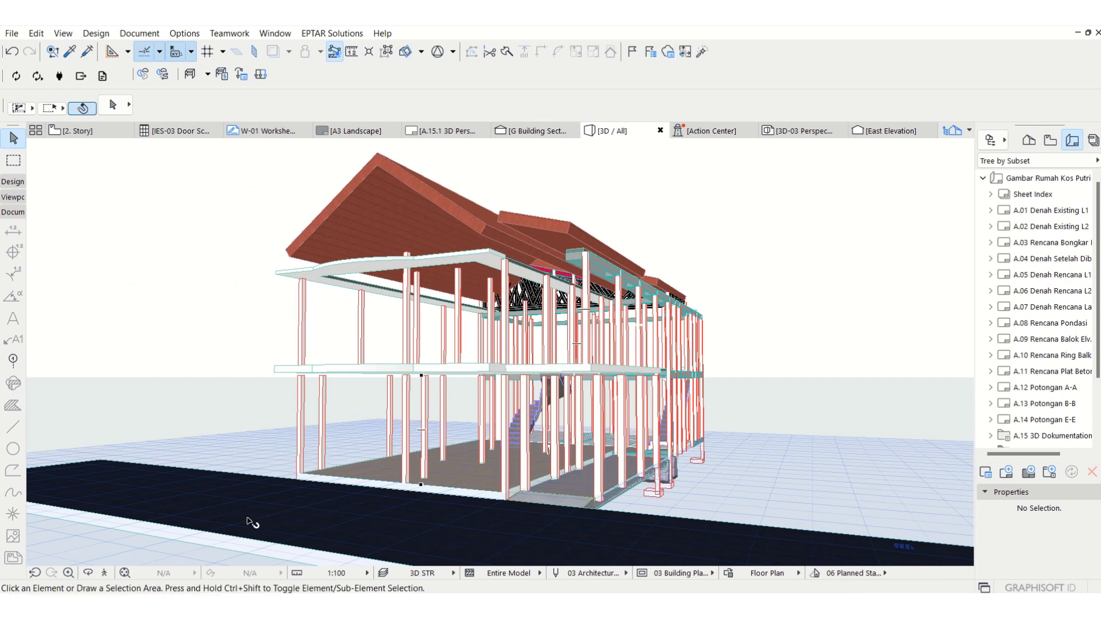
Orbit above the structural frame and fly along its side in 3D Explore to examine the columns, beams, stairs, footings and roof trusses
click(89, 573)
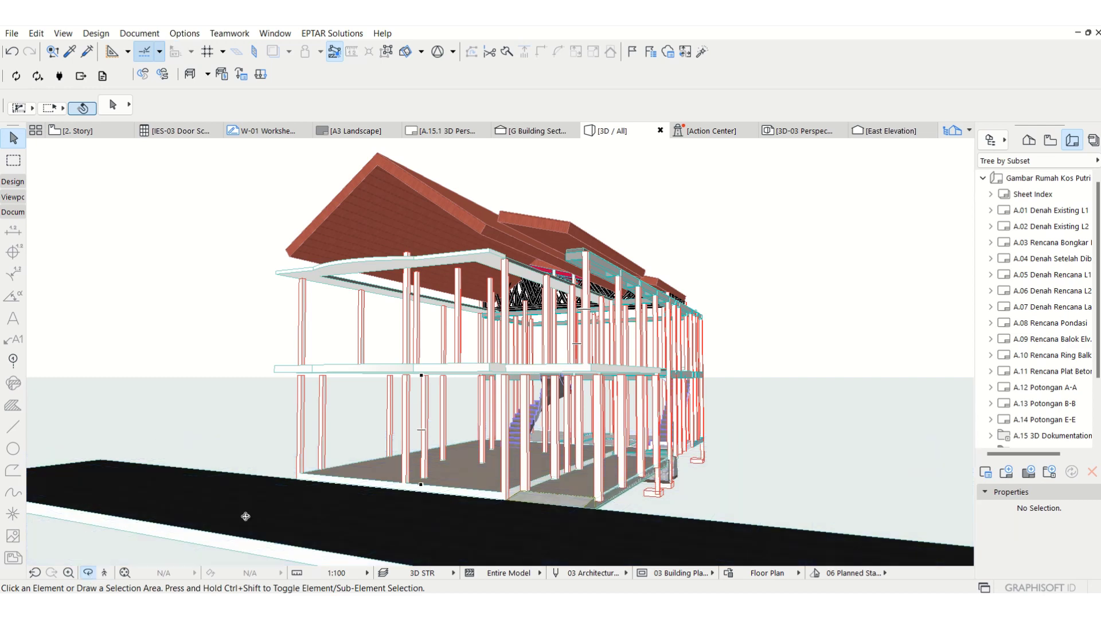
drag(538, 387, 520, 411)
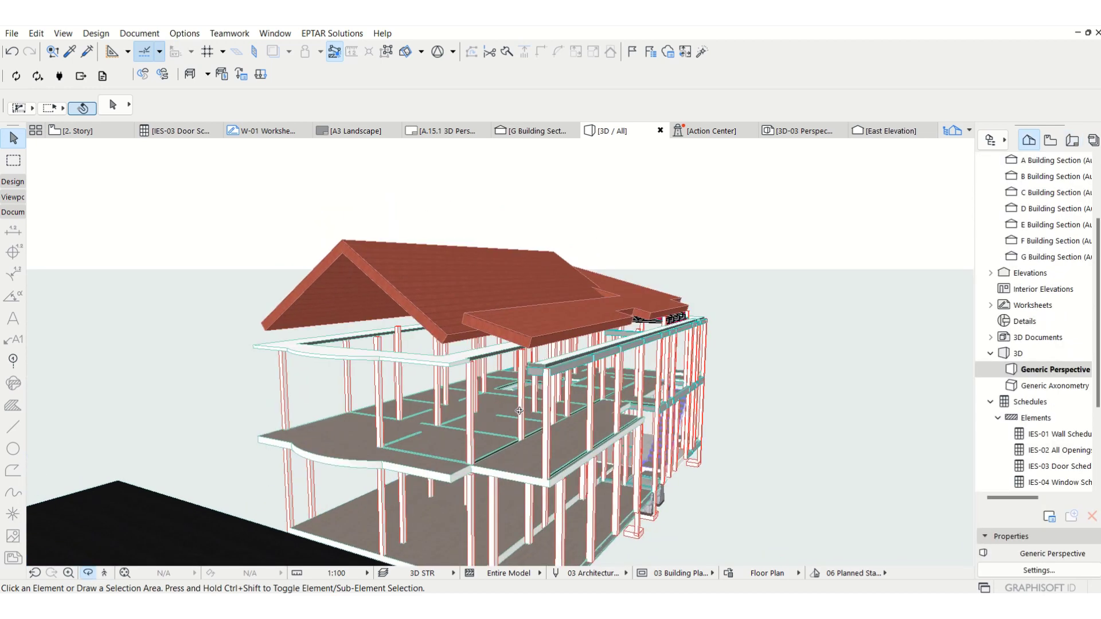
click(104, 572)
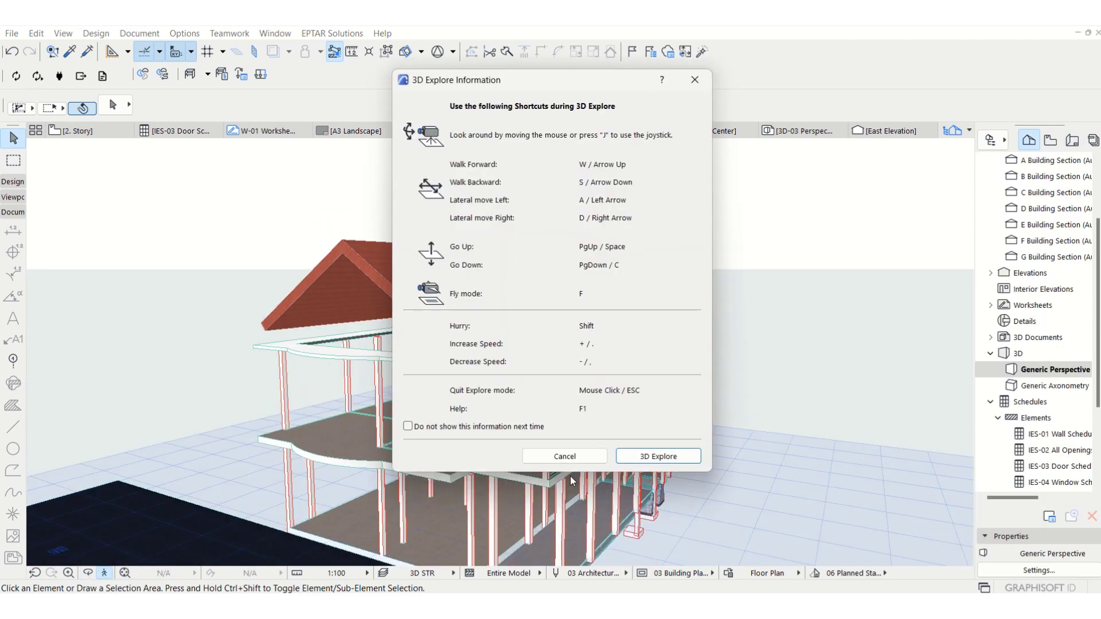
click(657, 457)
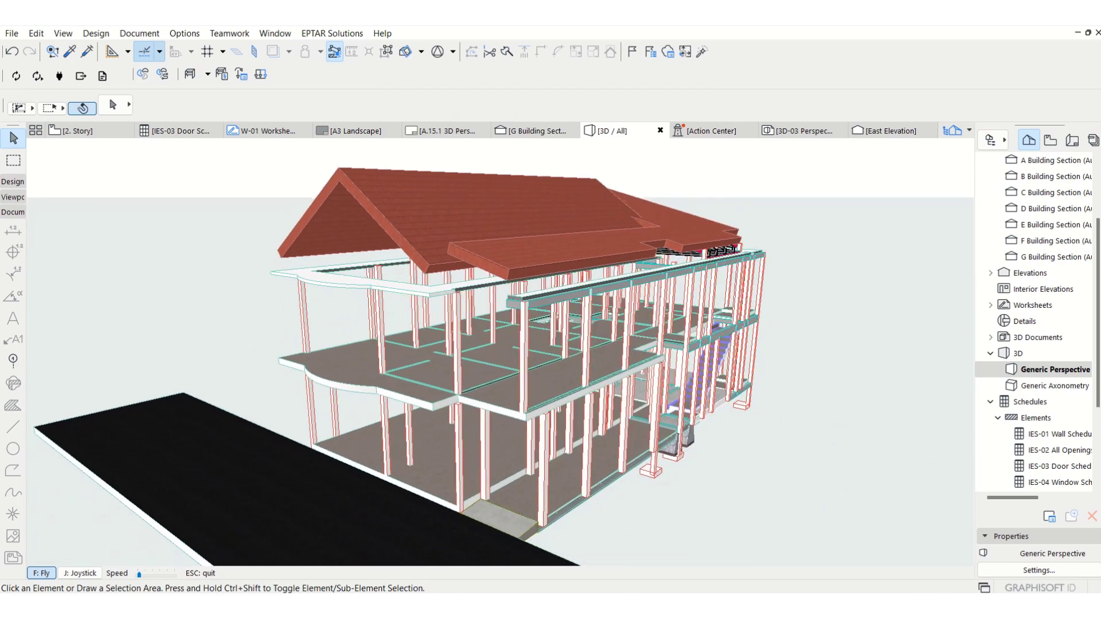
key(Right)
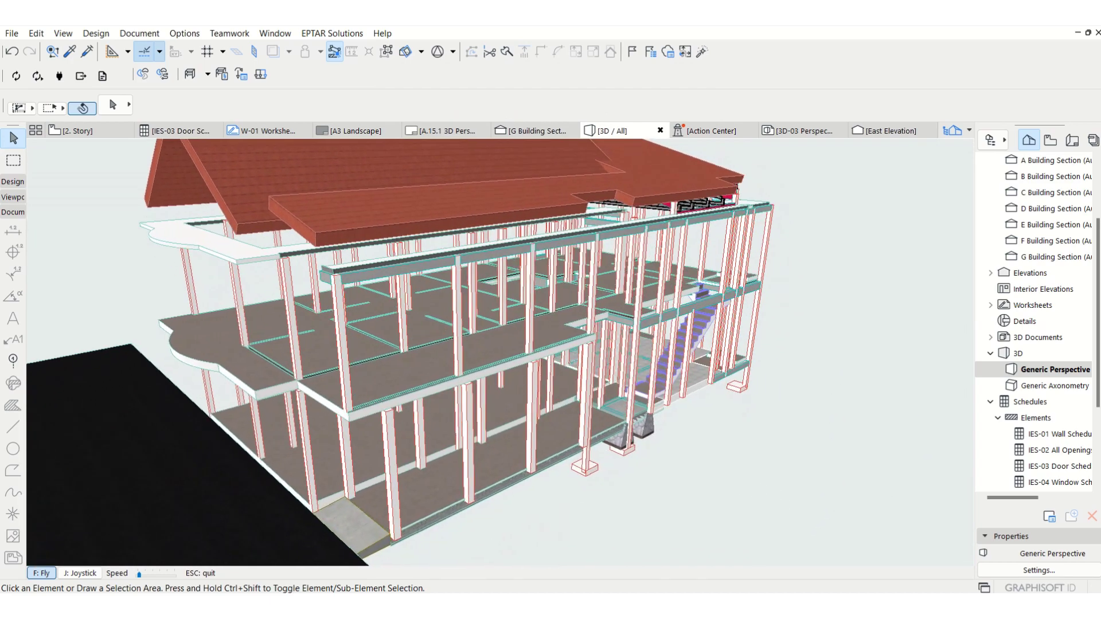
key(Up)
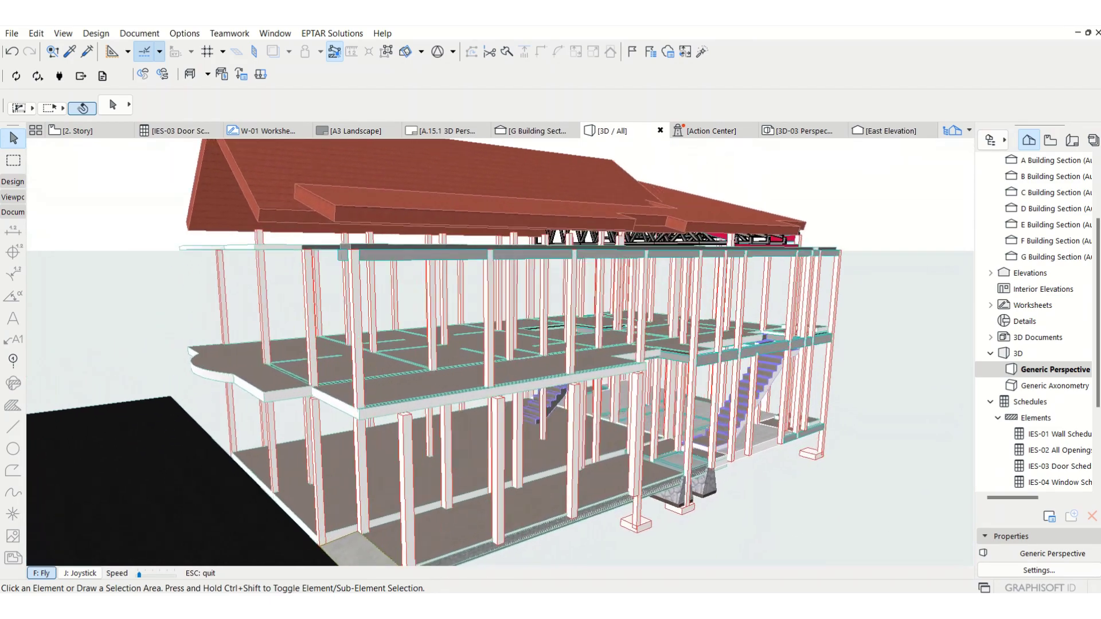
key(Up)
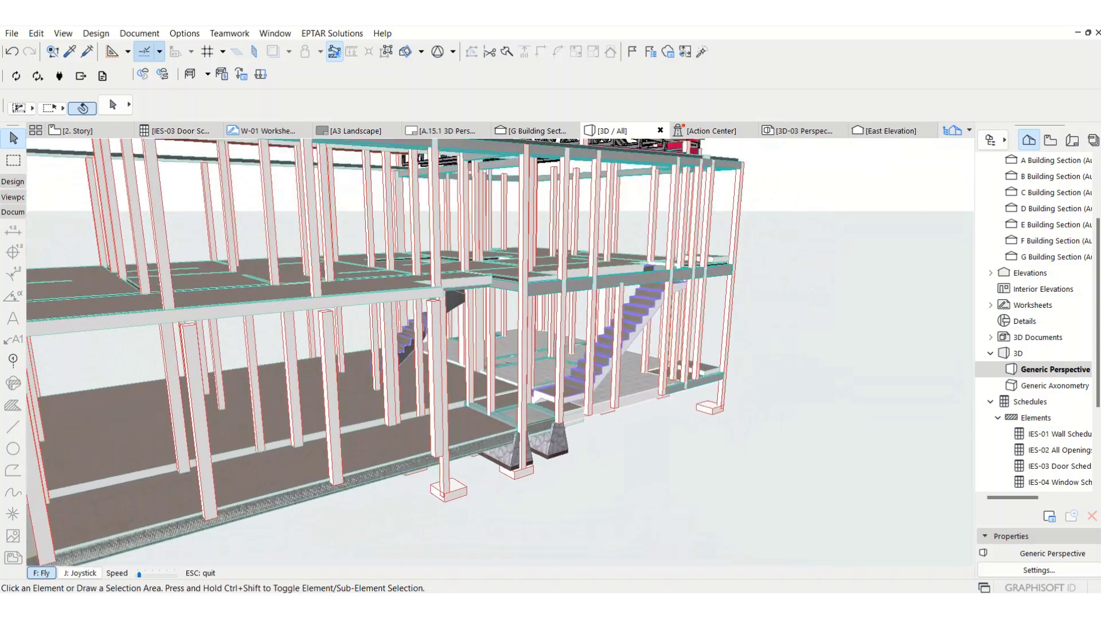
key(Up)
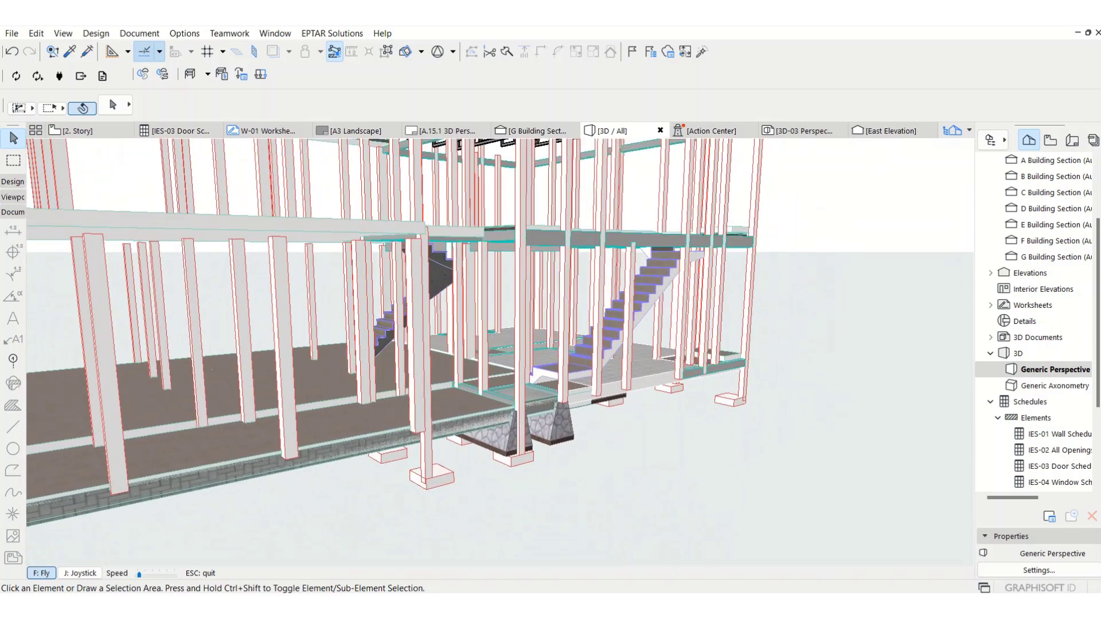
key(Up)
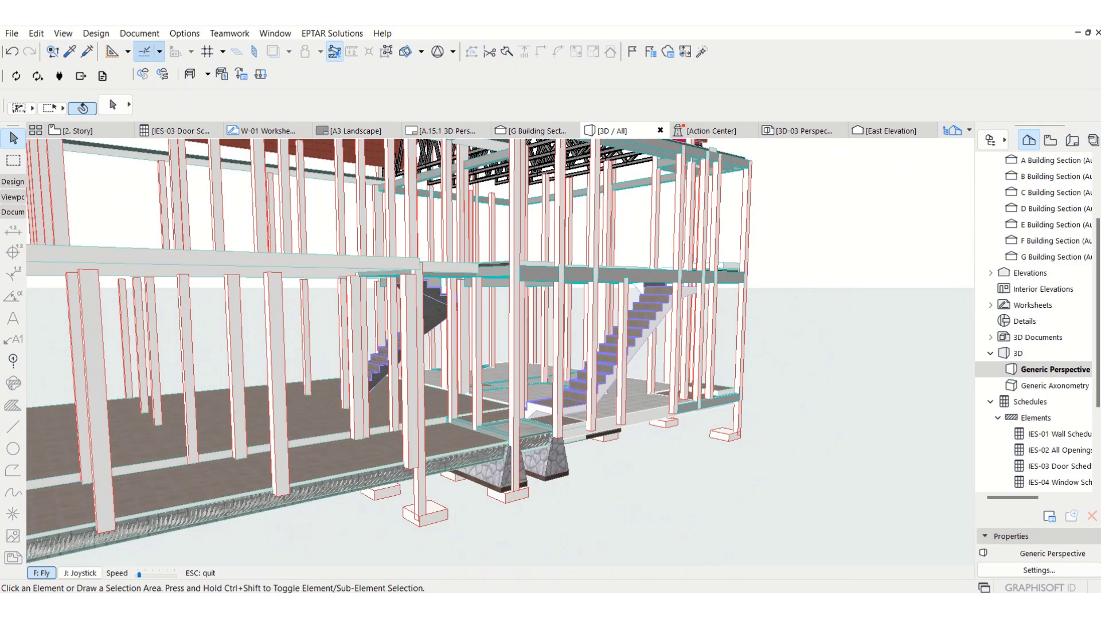
key(Page_Up)
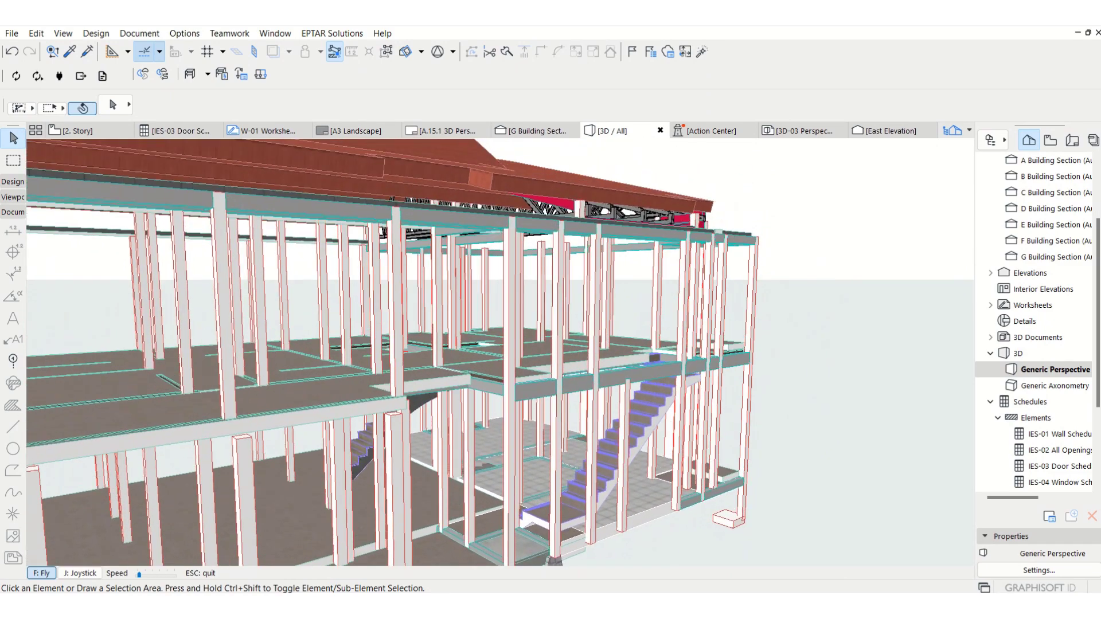
key(Page_Up)
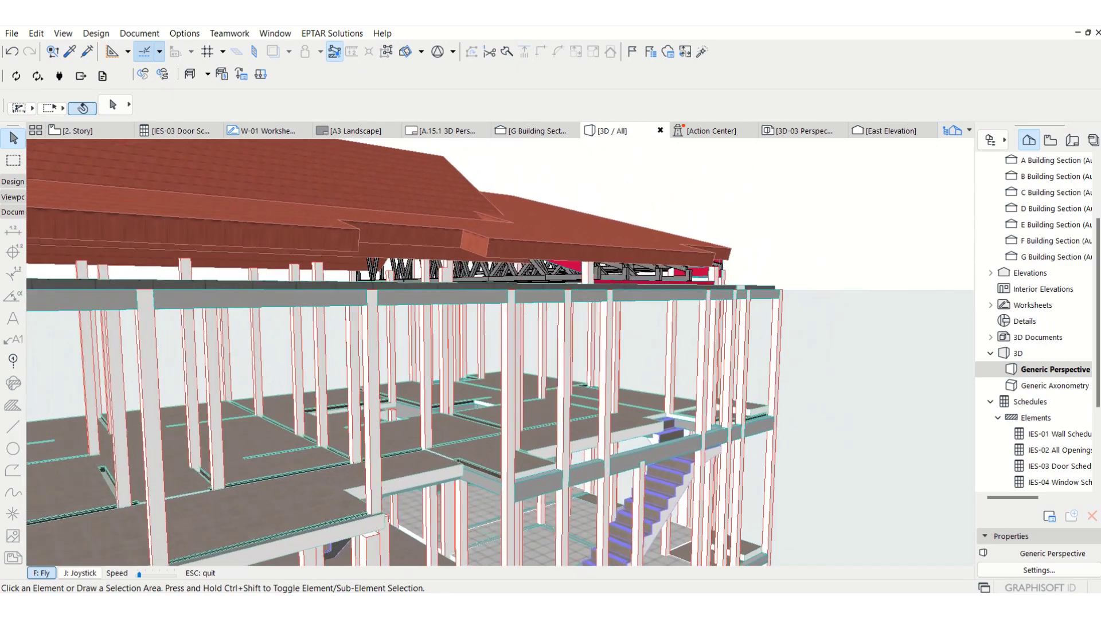
key(Down)
key(Page_Down)
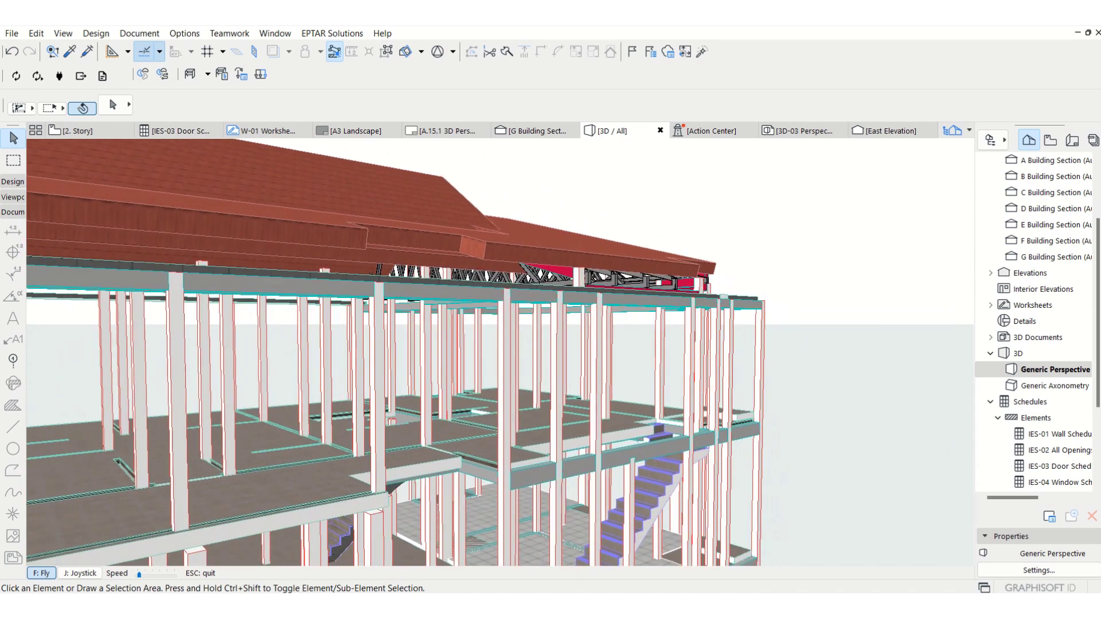
key(Escape)
Select the two roofs and change their building material to EF-05 Glass
click(546, 250)
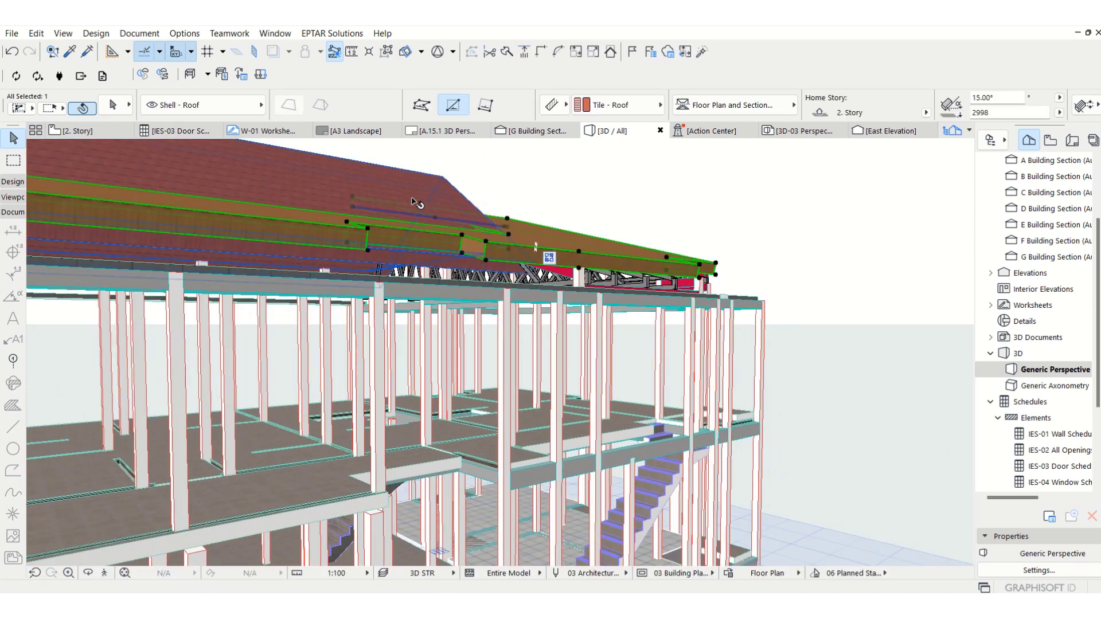
click(614, 107)
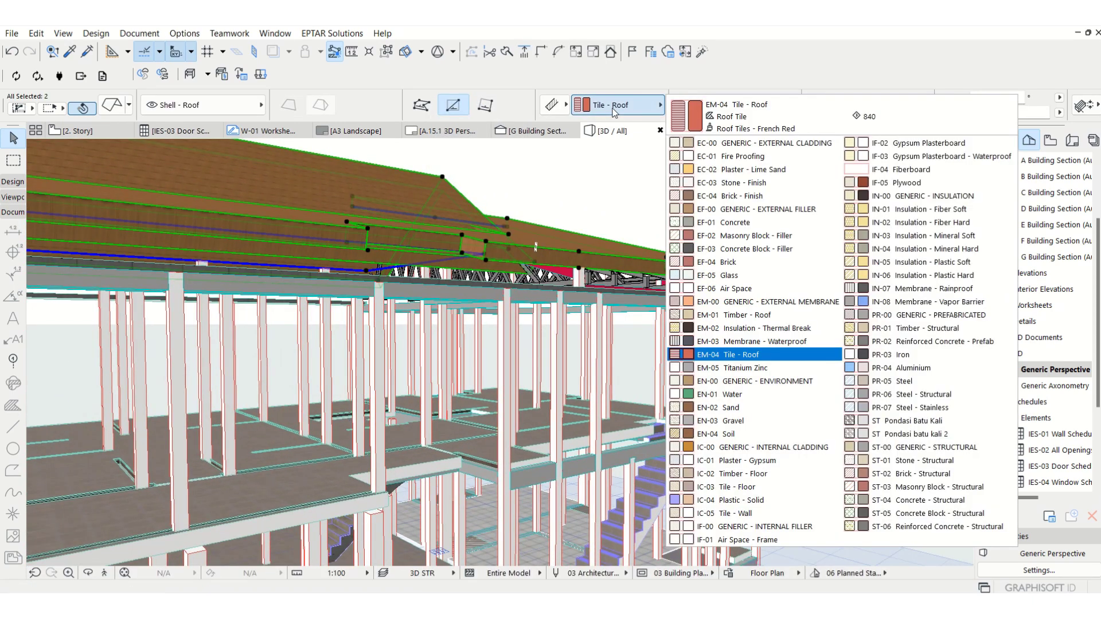
click(727, 277)
click(778, 212)
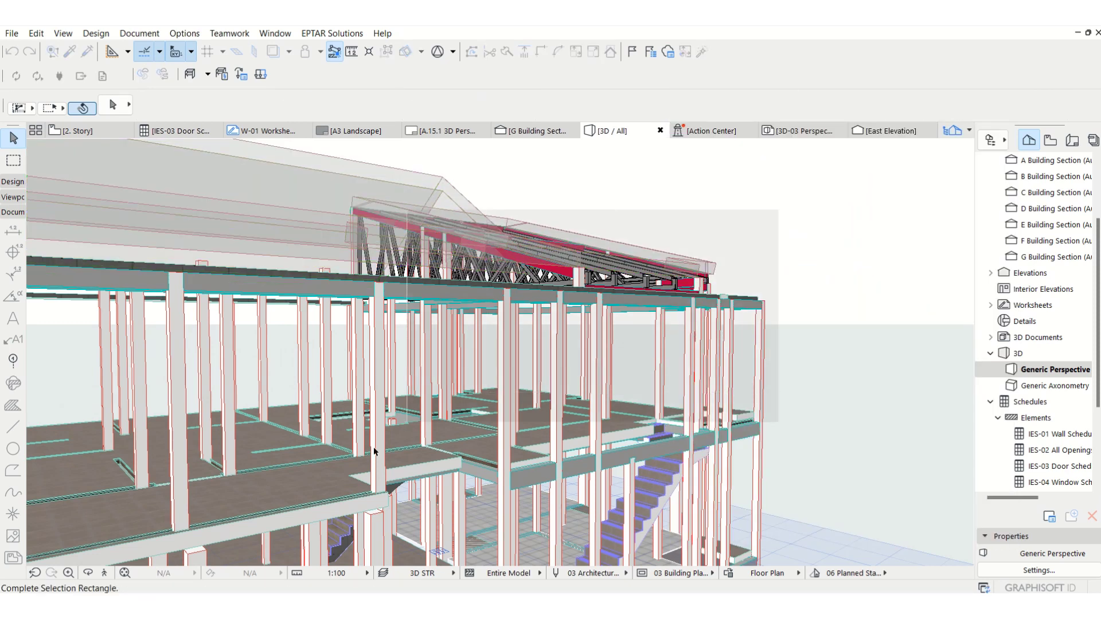
Examine the roof trusses through the transparent roof, along with the ring beams, floor slabs and stairs below
click(88, 573)
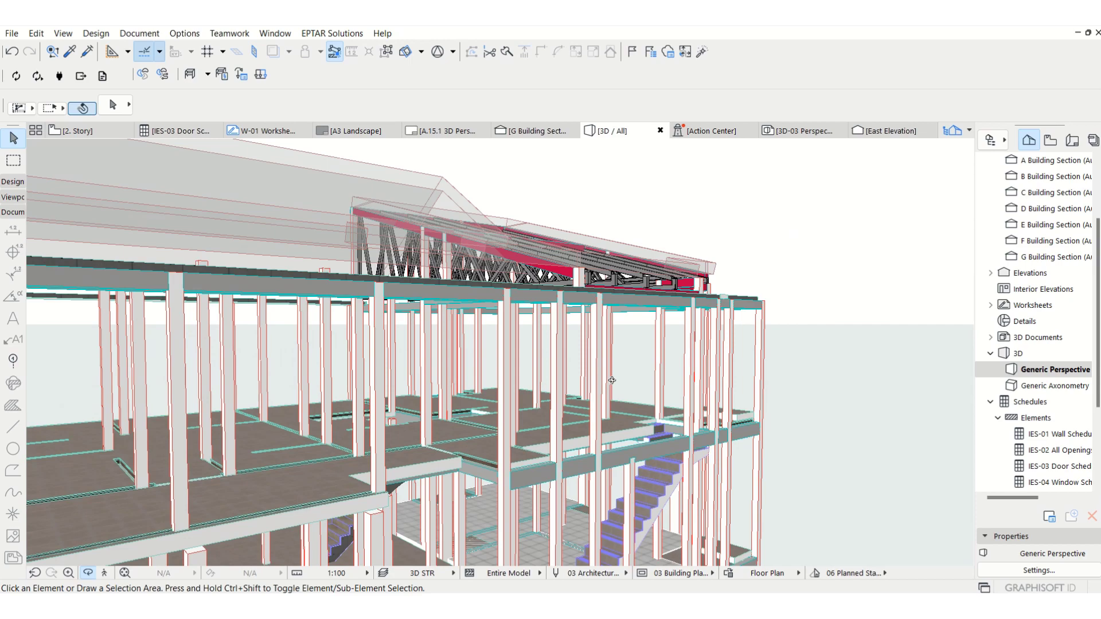
drag(612, 380, 600, 425)
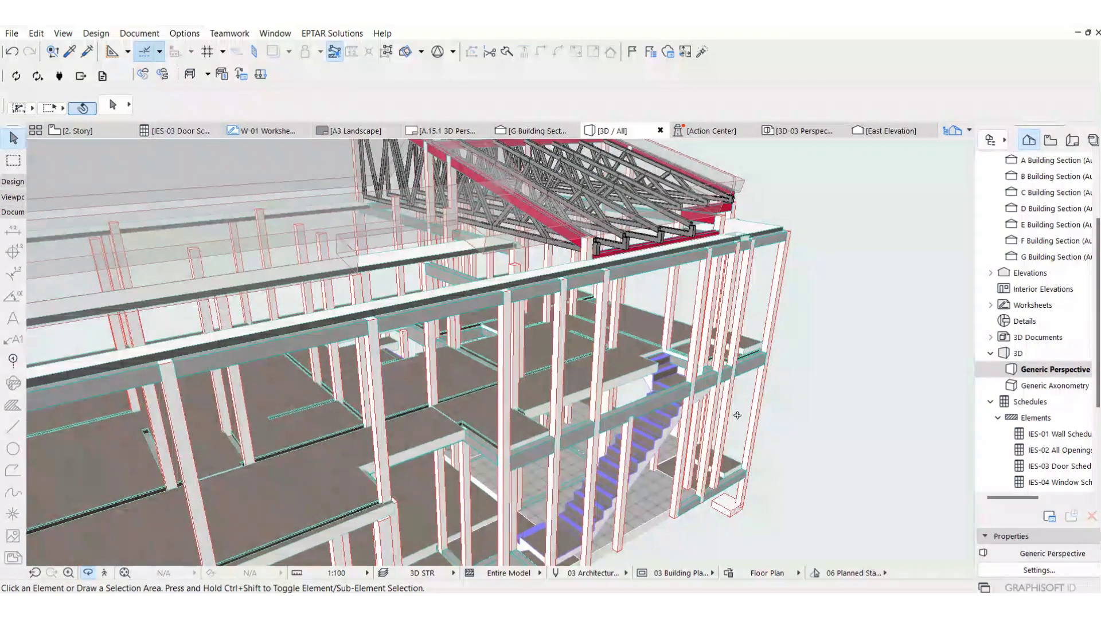
scroll(738, 415, down, 2)
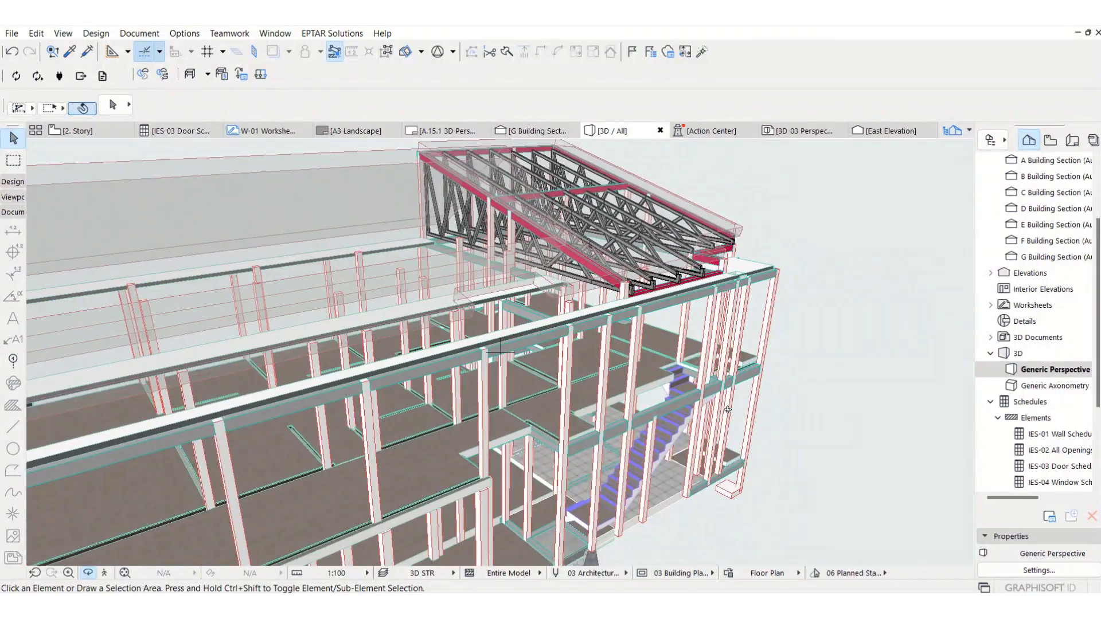
drag(610, 373, 668, 396)
scroll(715, 435, up, 4)
scroll(680, 404, down, 3)
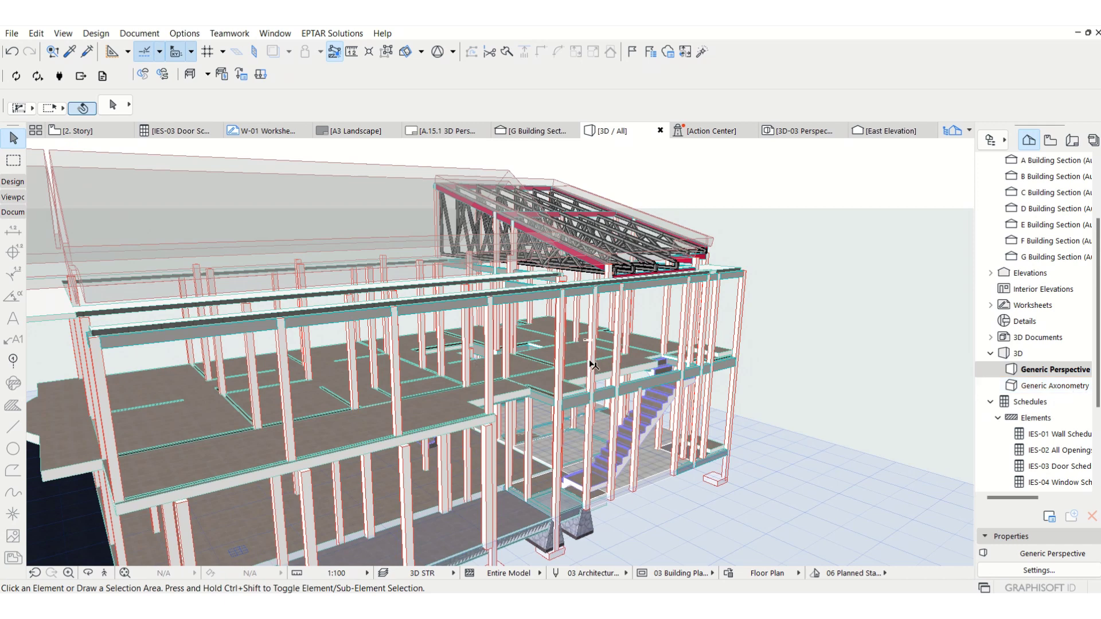
Switch the 3D window to the Generic Axonometry view of the structural frame
double_click(1081, 388)
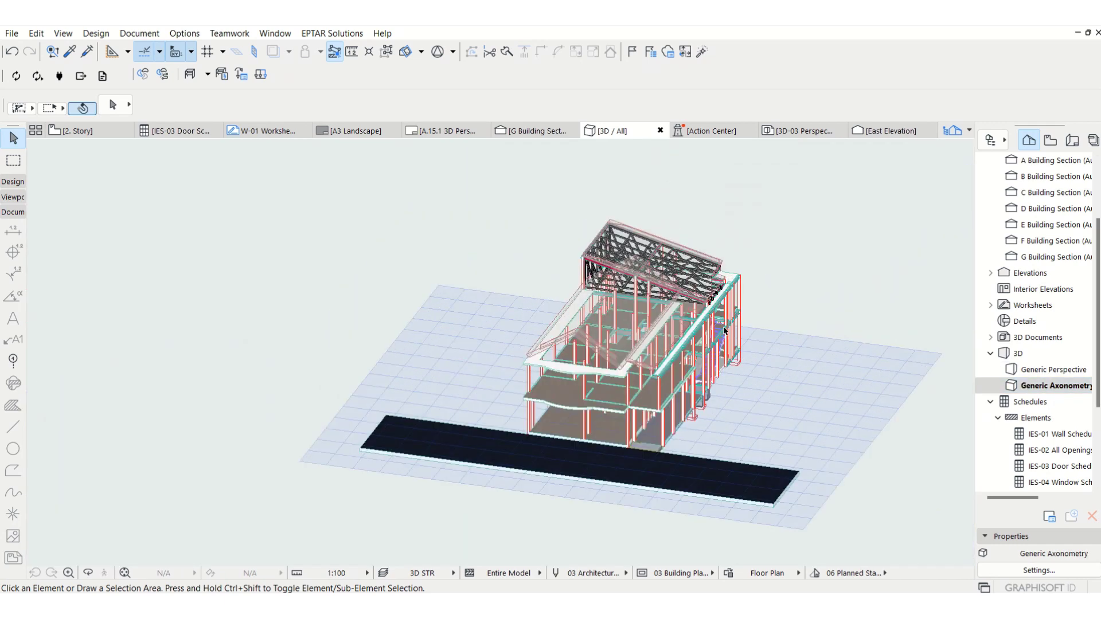
scroll(724, 331, up, 5)
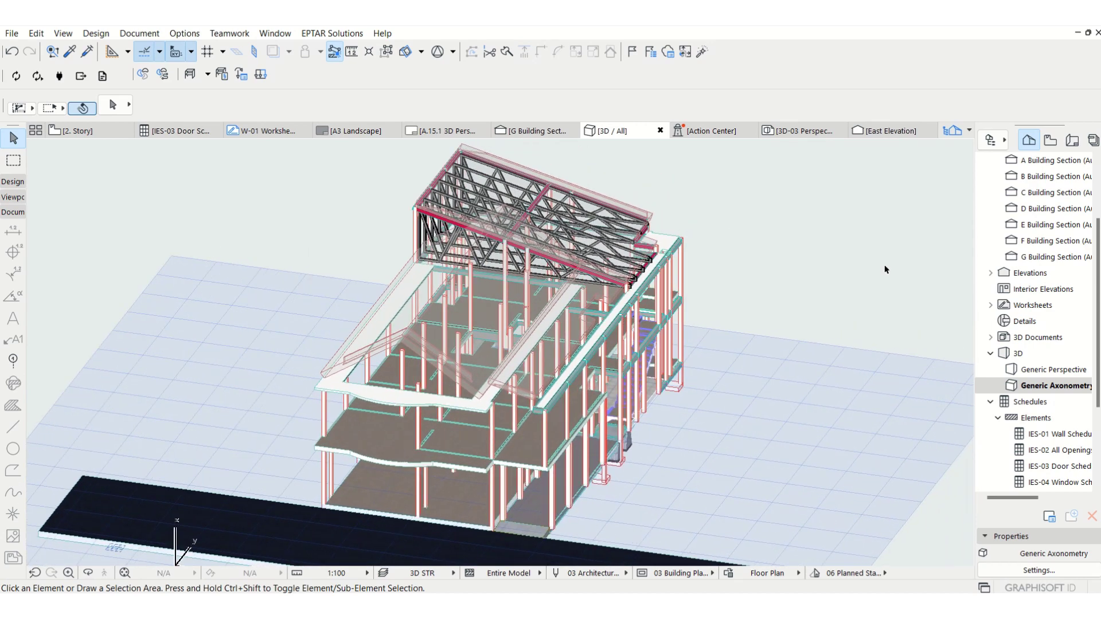
Set the parallel projection of the structural view to Monometric axonometry
right_click(876, 250)
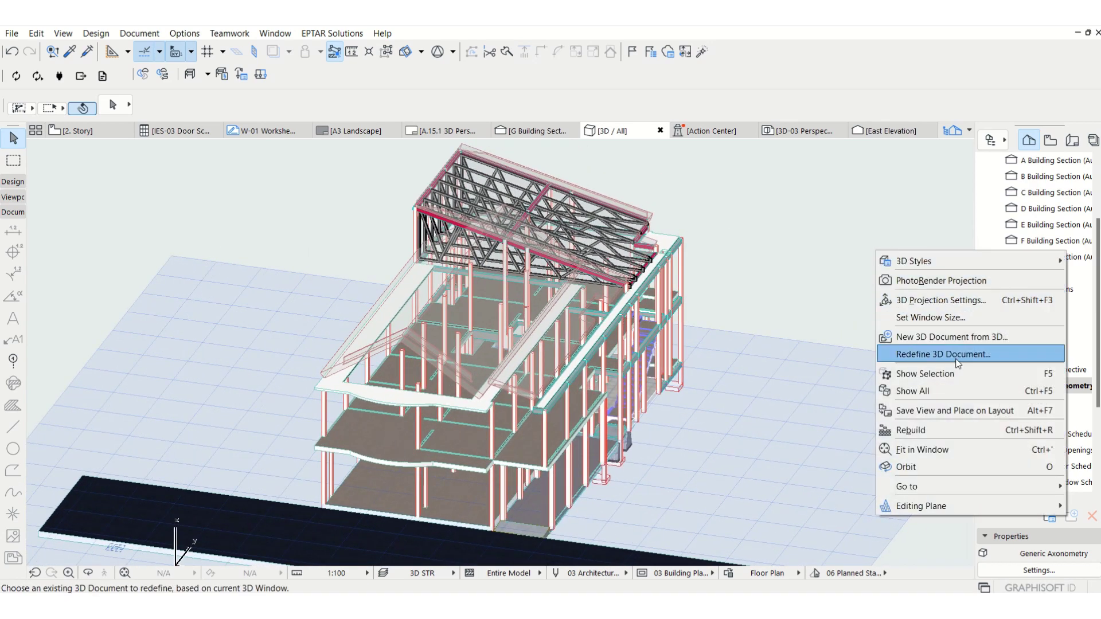
click(942, 308)
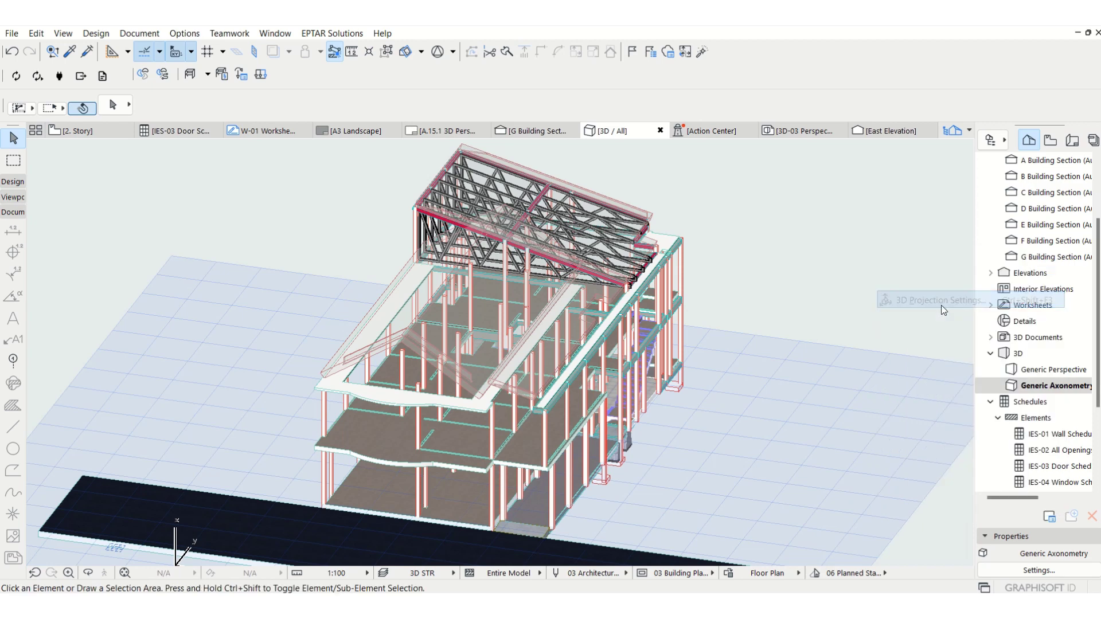
click(584, 172)
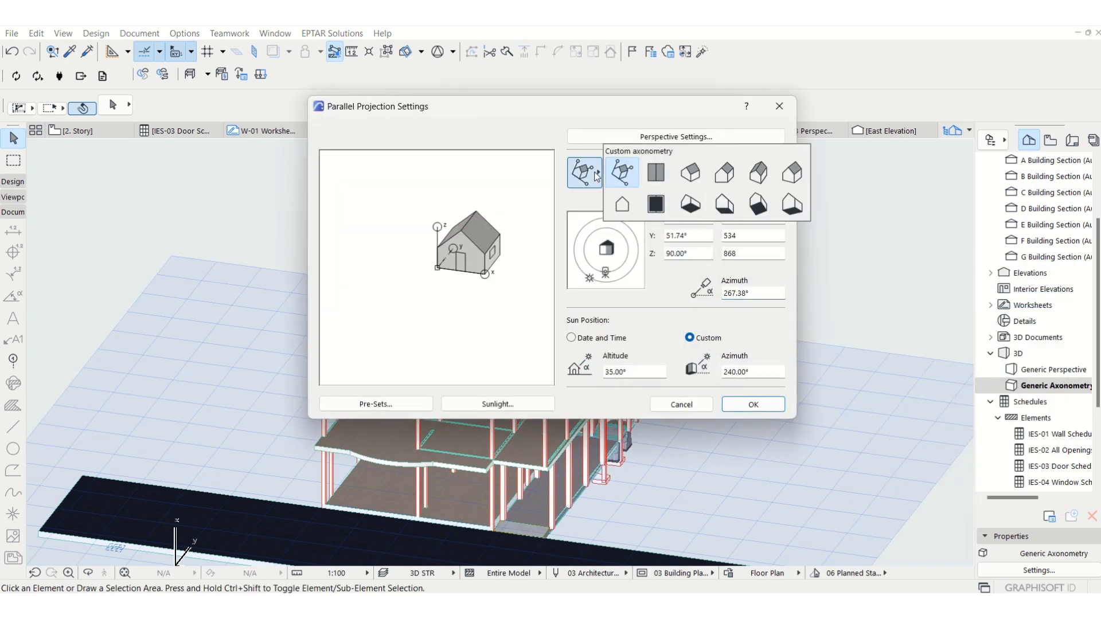
click(759, 172)
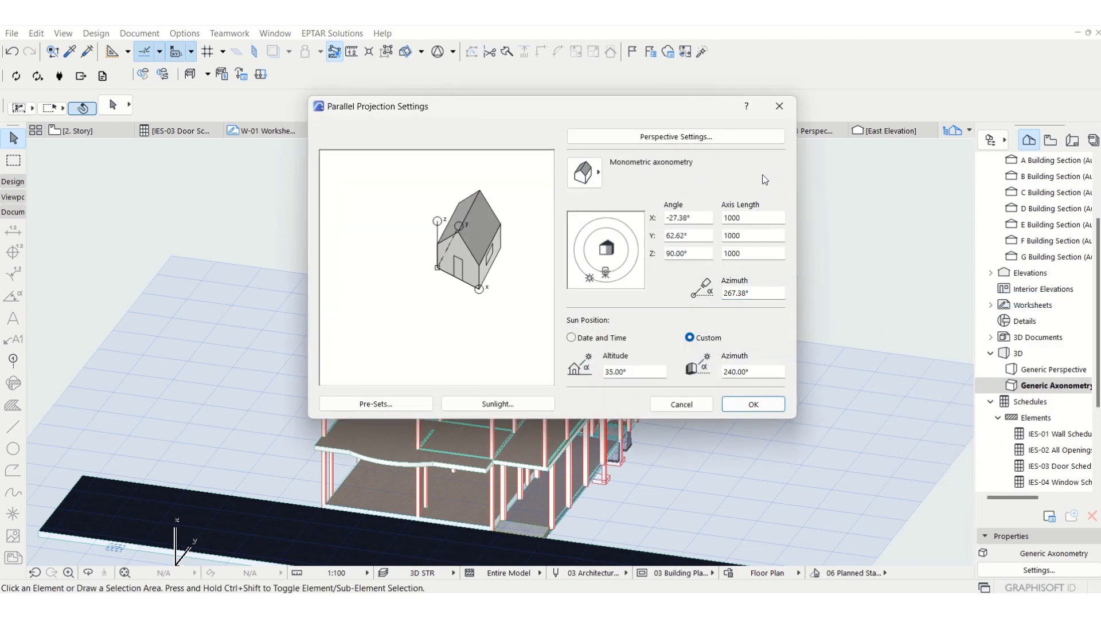
click(753, 410)
scroll(551, 412, down, 4)
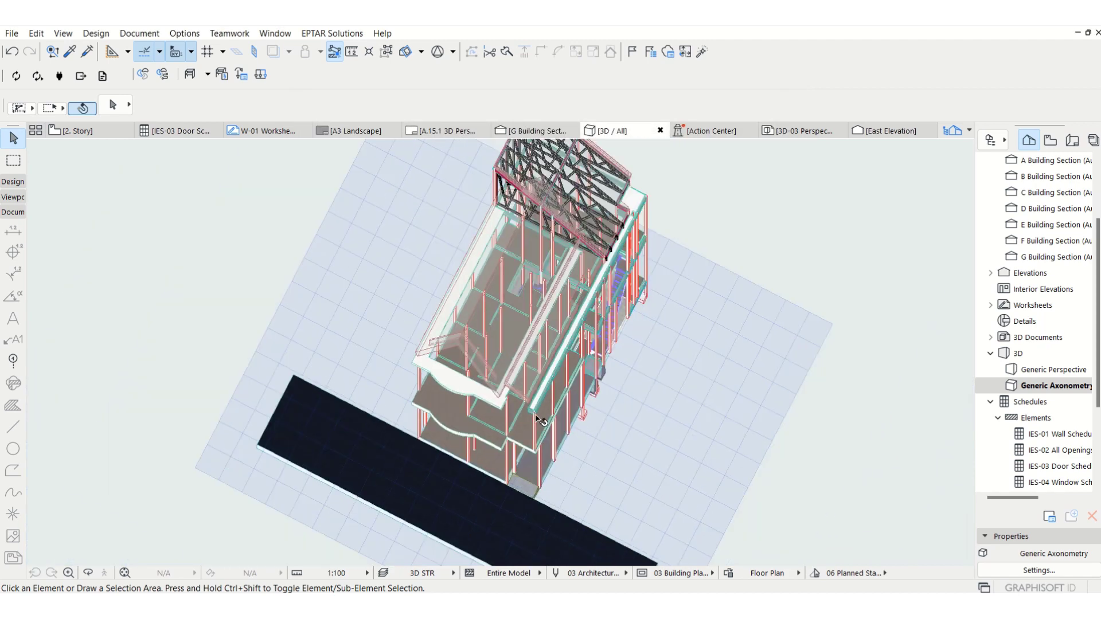
scroll(659, 262, up, 3)
Change the parallel projection type to Dimetric axonometry and frame the whole structure in the view
right_click(714, 224)
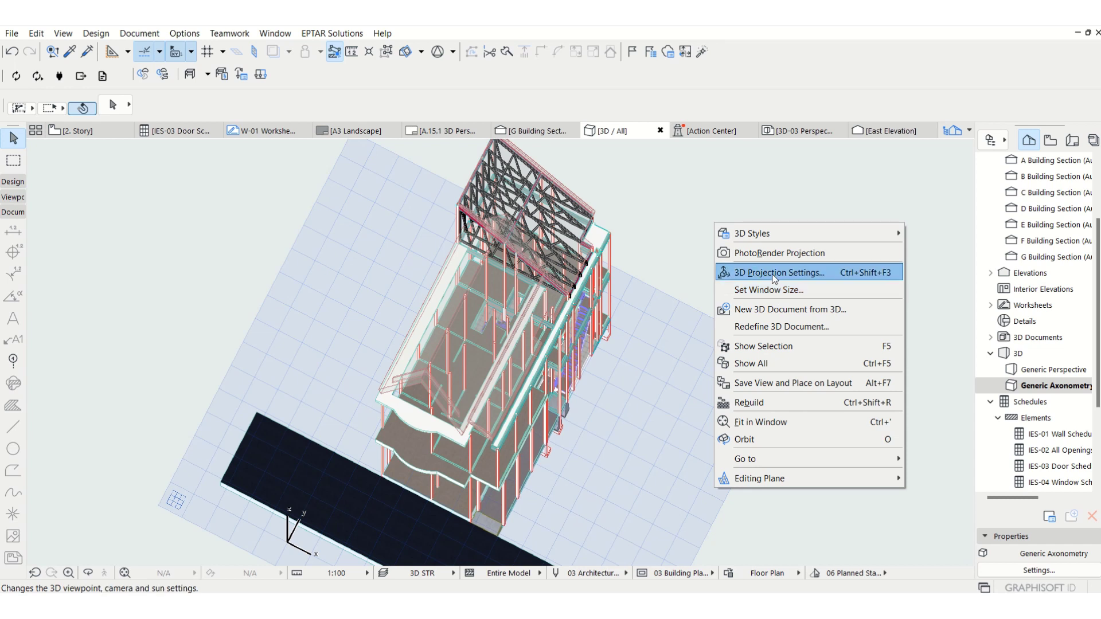
click(774, 276)
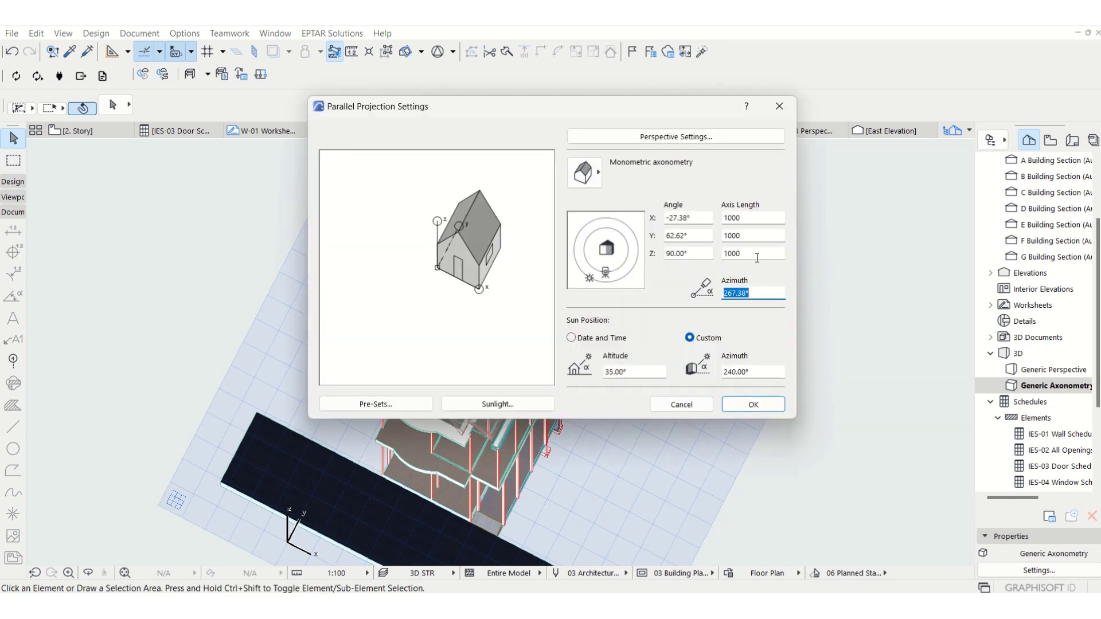
click(590, 181)
click(792, 172)
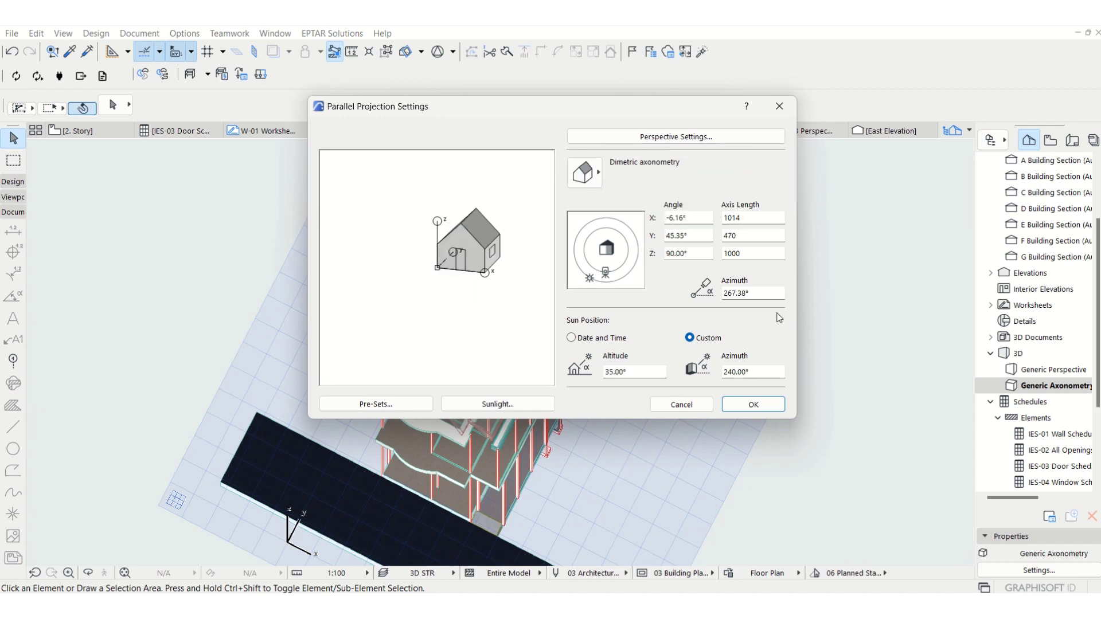
click(753, 404)
scroll(571, 482, up, 6)
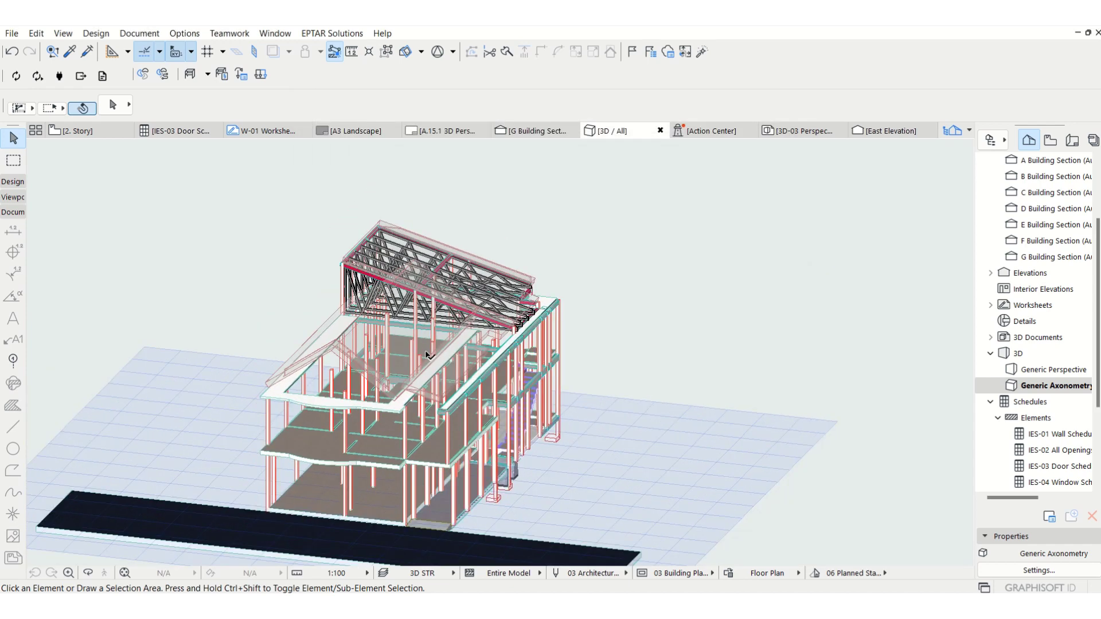
middle_drag(449, 396, 448, 380)
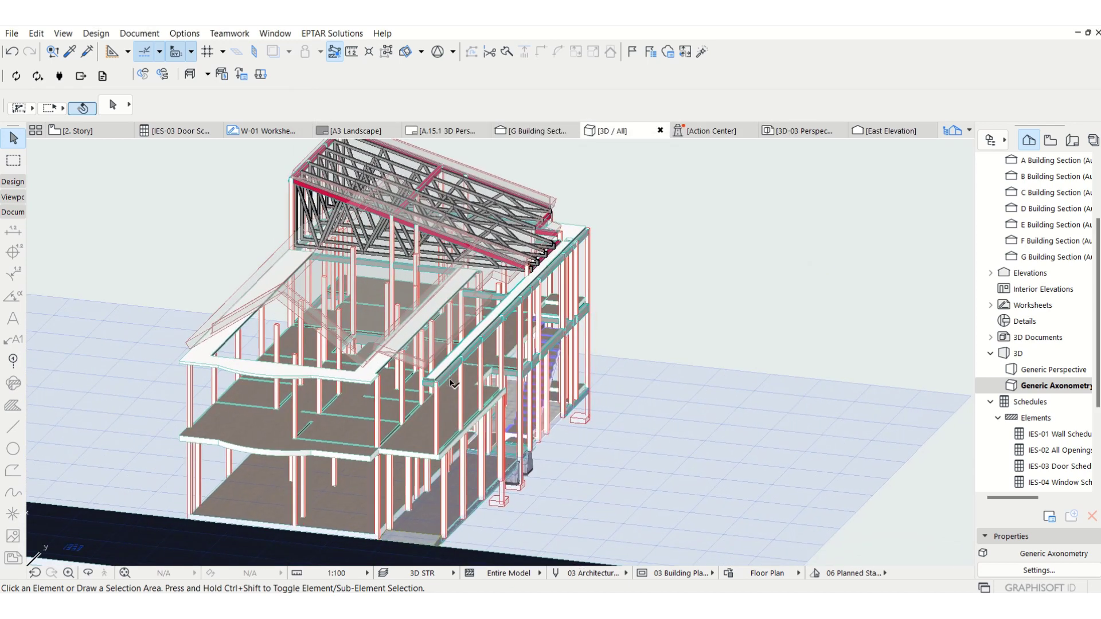
scroll(453, 383, down, 3)
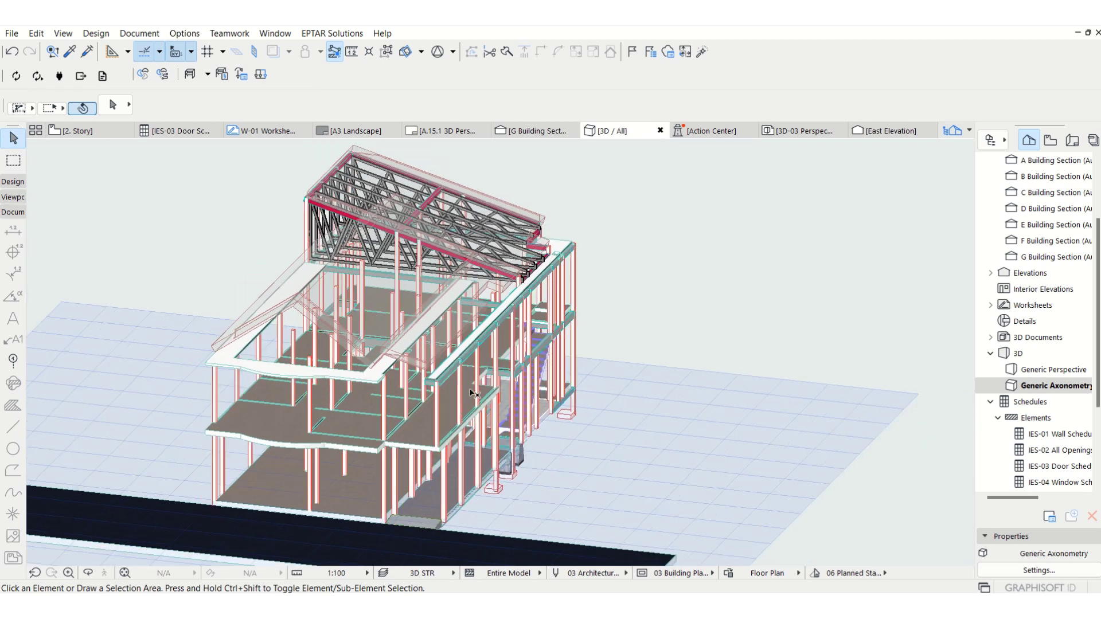
middle_drag(472, 394, 520, 373)
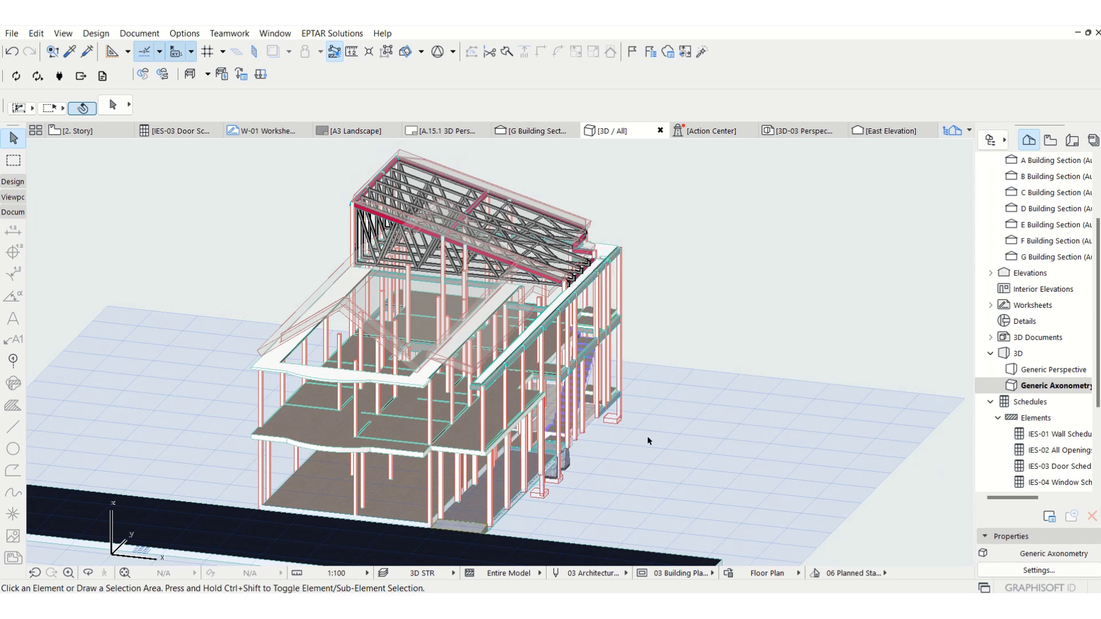
Create a new 3D document from the axonometric view with reference ID 3D-04 and name 3d Aksonometri Struktur
scroll(494, 286, down, 2)
scroll(499, 348, up, 1)
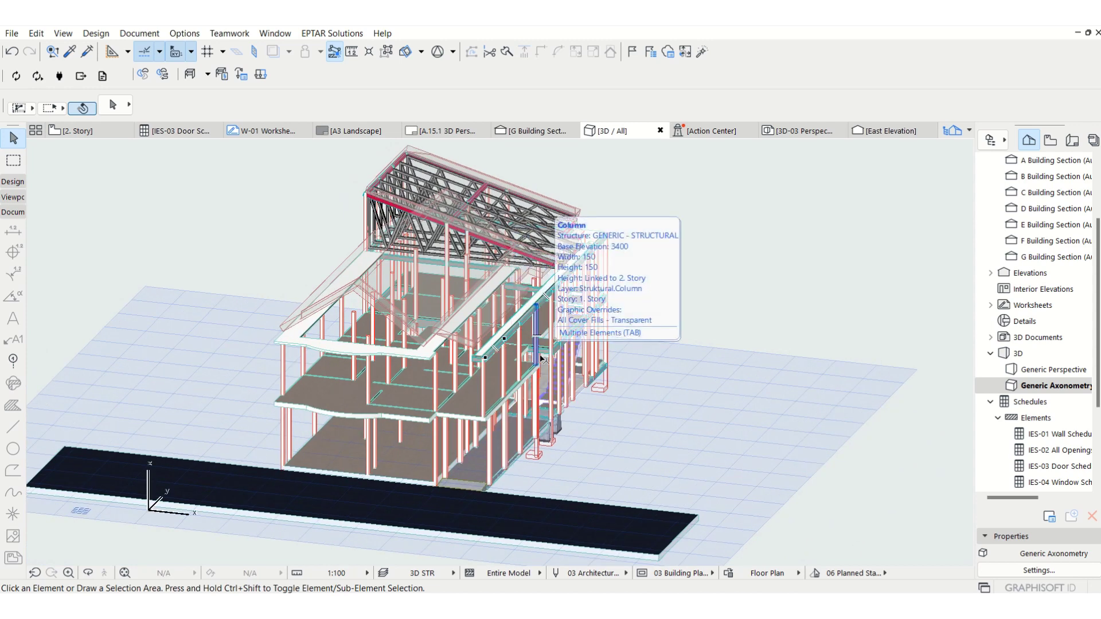
scroll(536, 359, down, 1)
scroll(536, 360, left, 3)
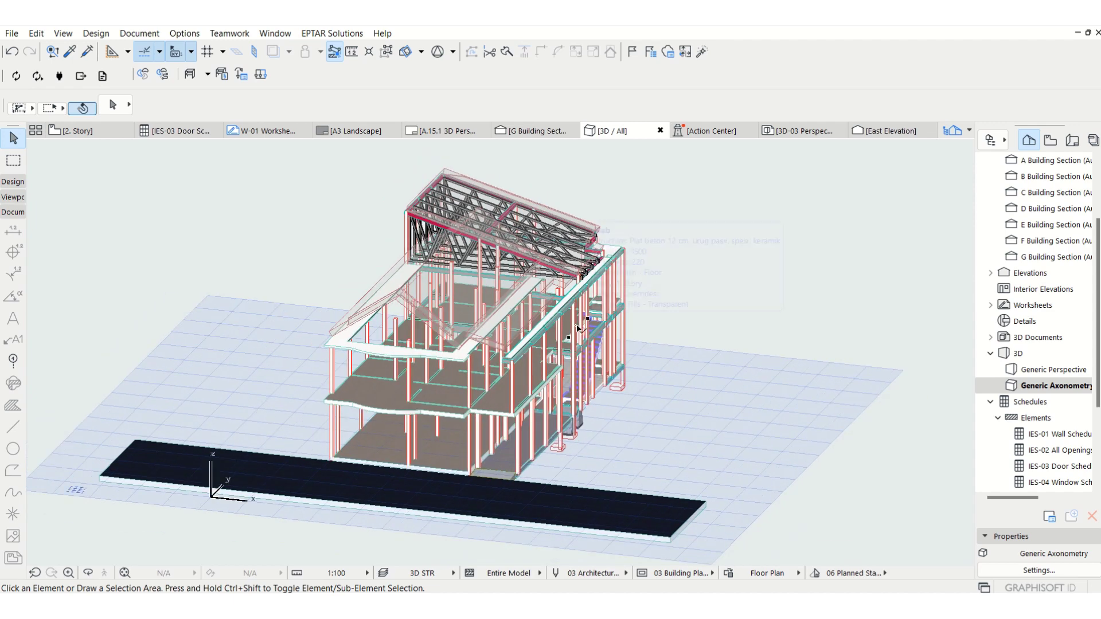
click(577, 326)
right_click(720, 232)
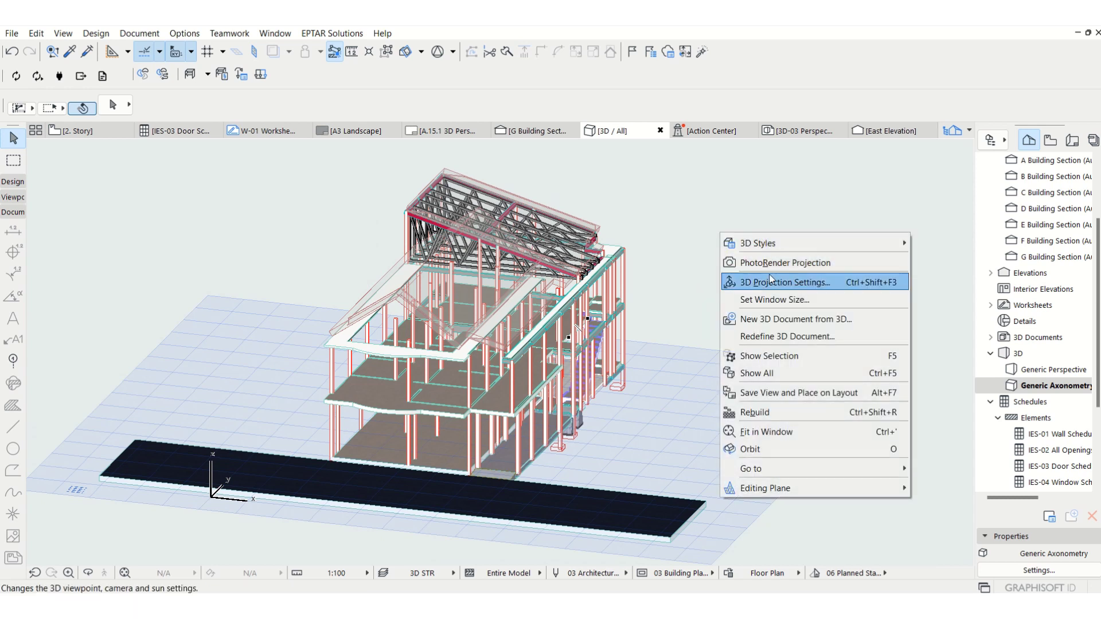
click(785, 320)
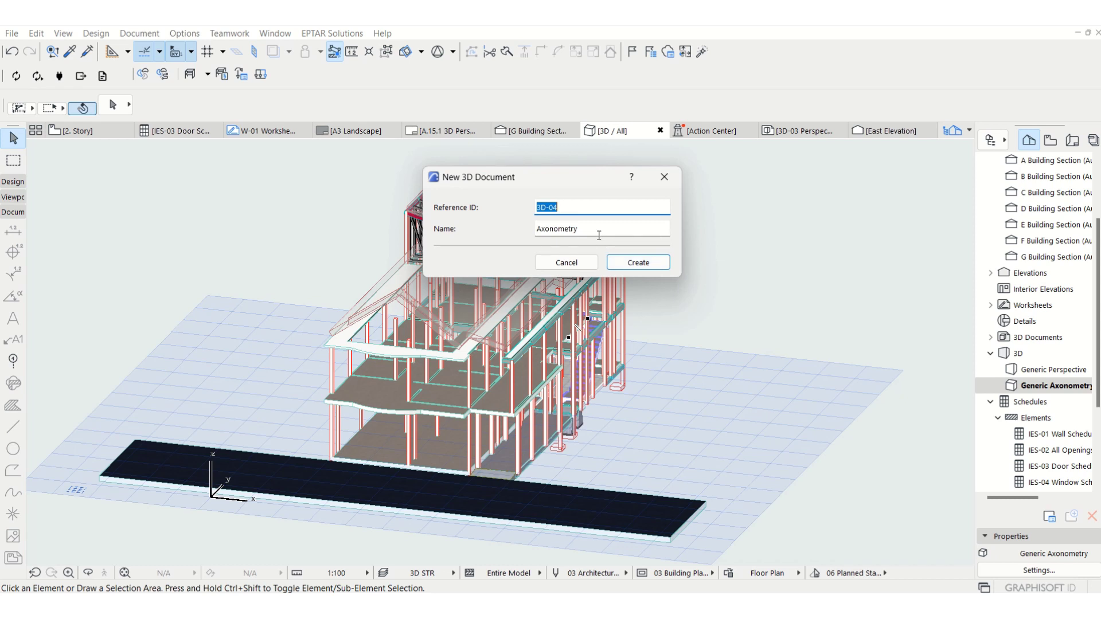
drag(596, 233, 421, 235)
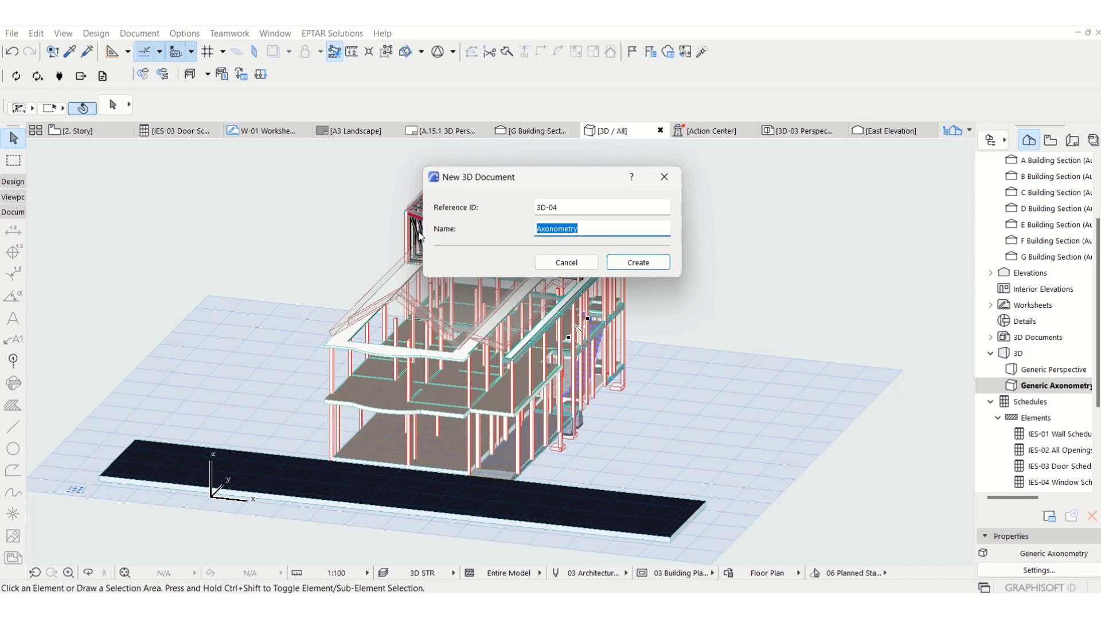
text(3d Aks)
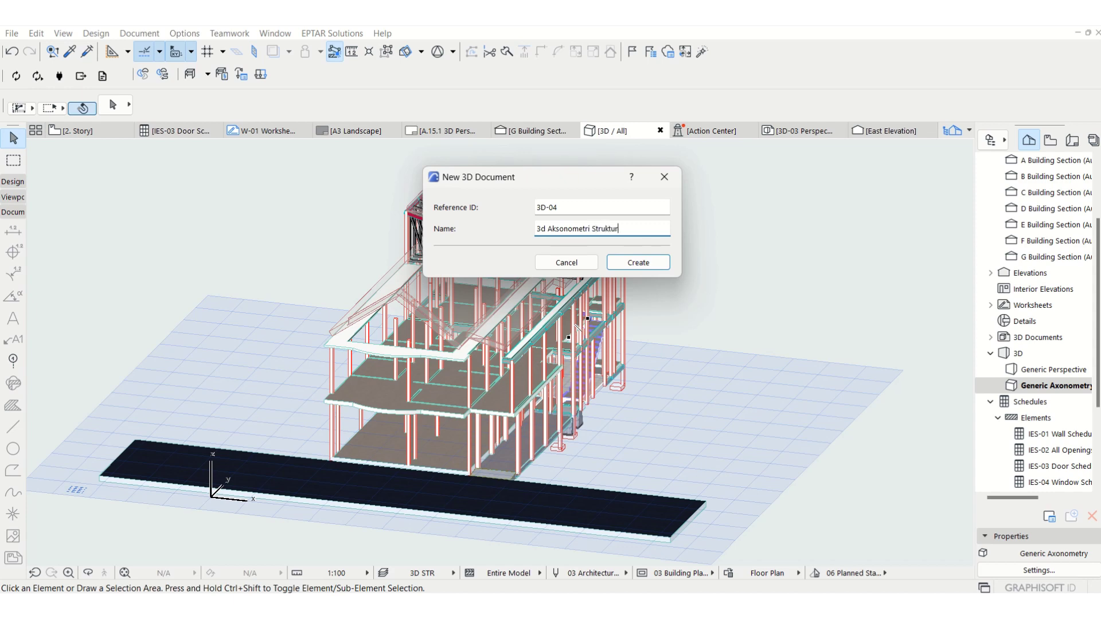
click(648, 269)
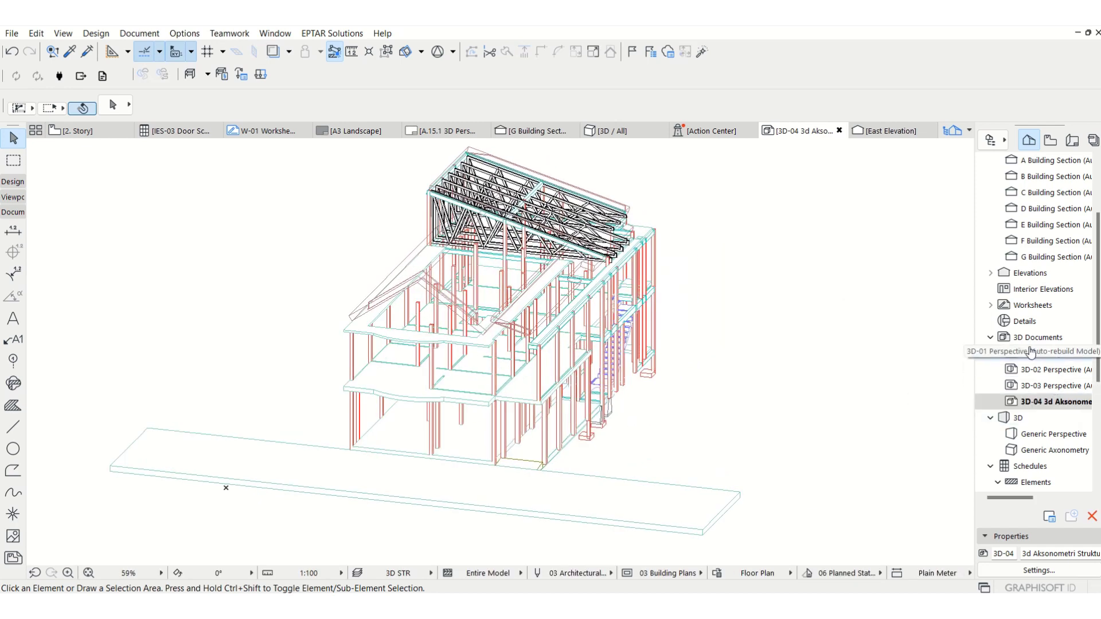
In the 3D-04 document's model appearance settings, enable uniform uncut pens with black pen 1 as the uncut line pen
click(1039, 570)
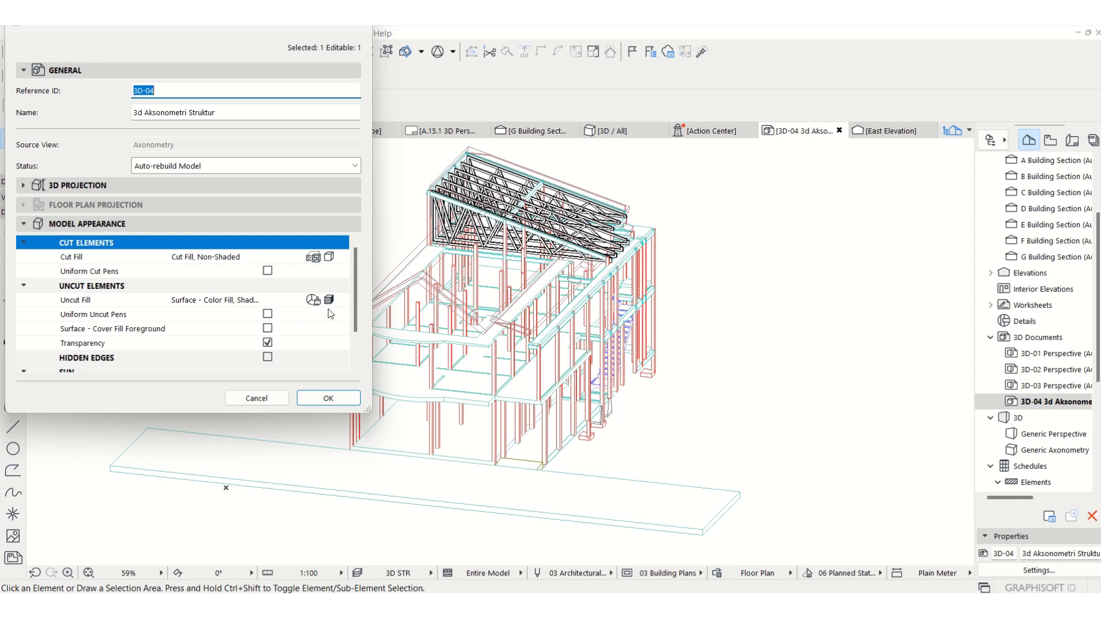
click(267, 314)
click(341, 329)
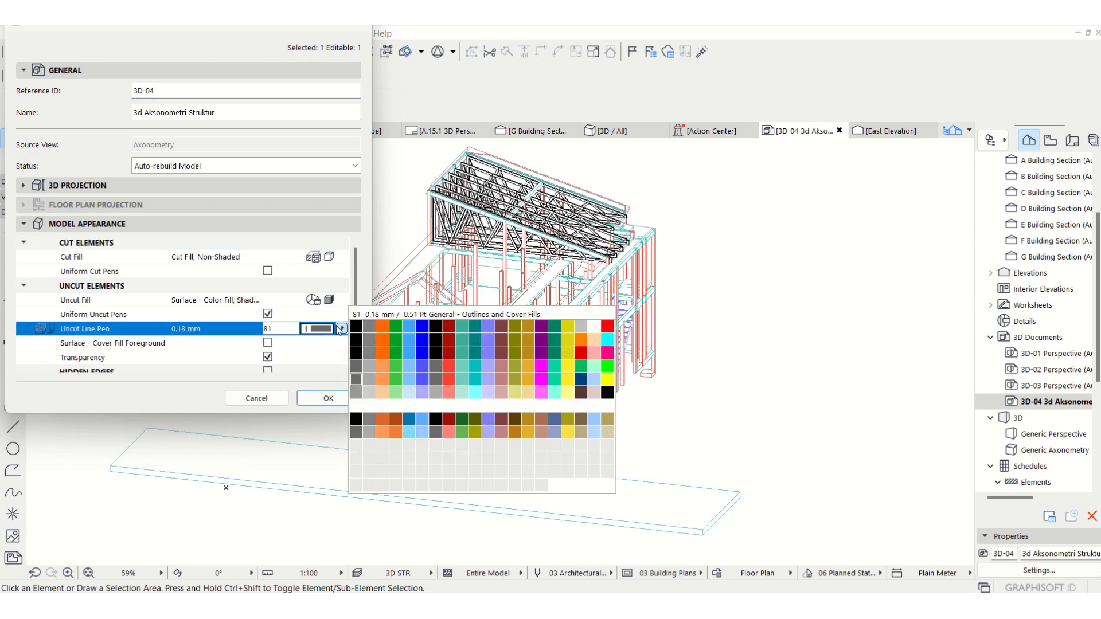
click(356, 326)
scroll(295, 331, down, 3)
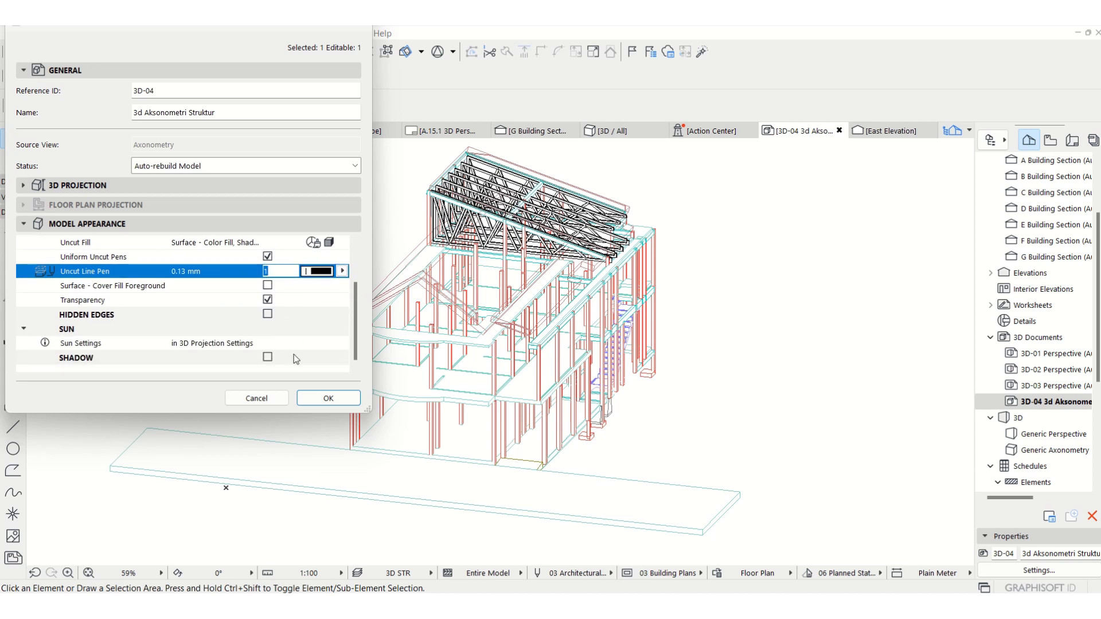
Turn on shadows for the 3D-04 document and apply the model appearance settings
click(268, 357)
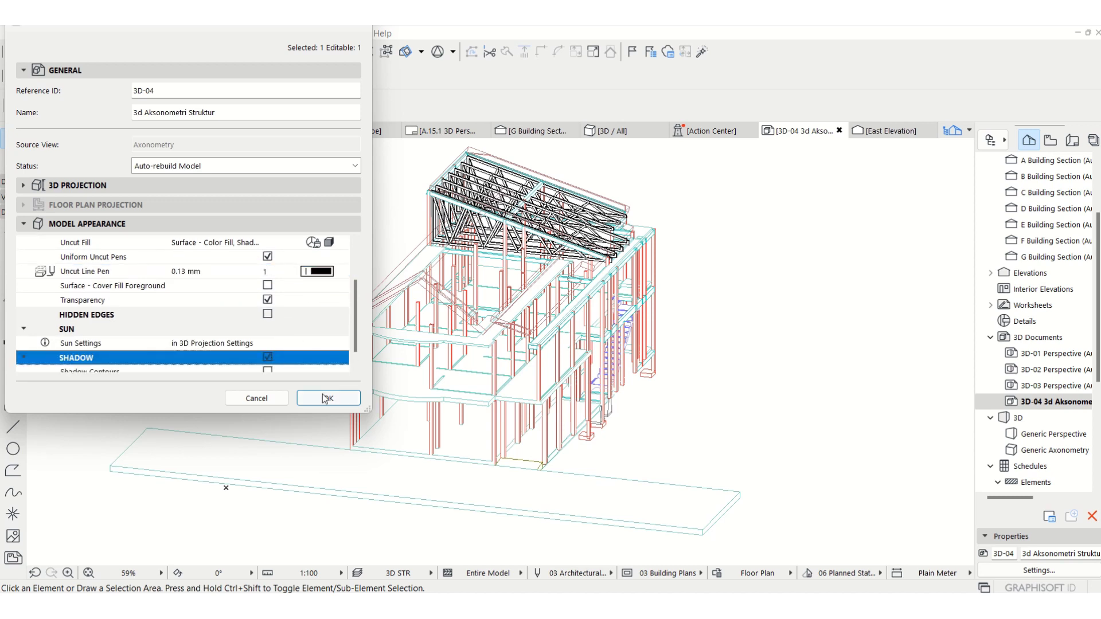
scroll(241, 276, down, 1)
click(325, 398)
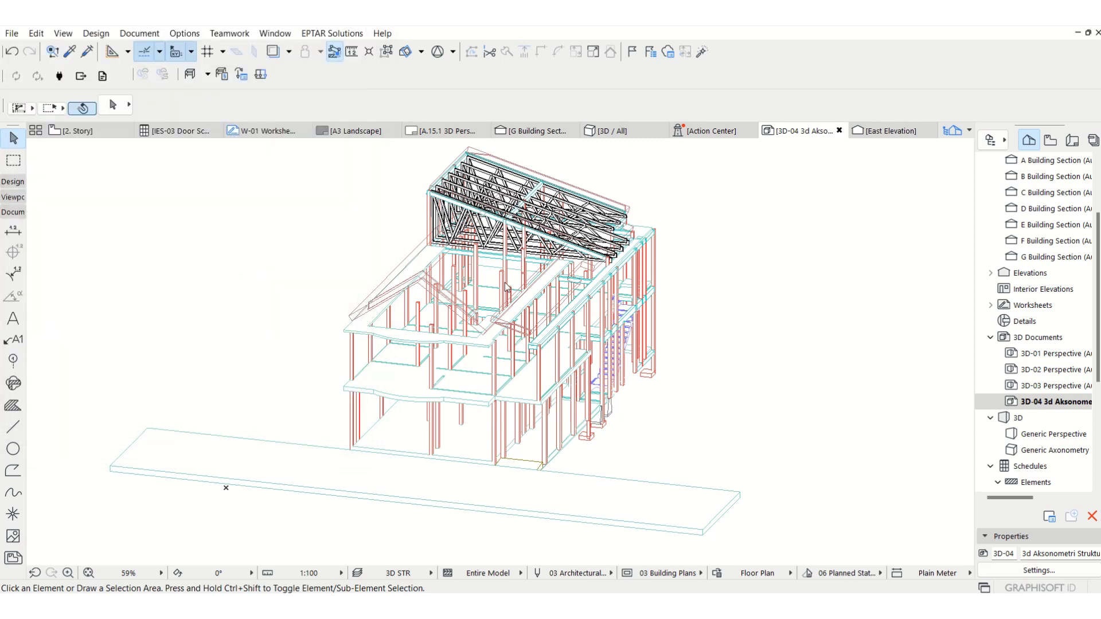
scroll(512, 281, down, 1)
scroll(616, 259, up, 2)
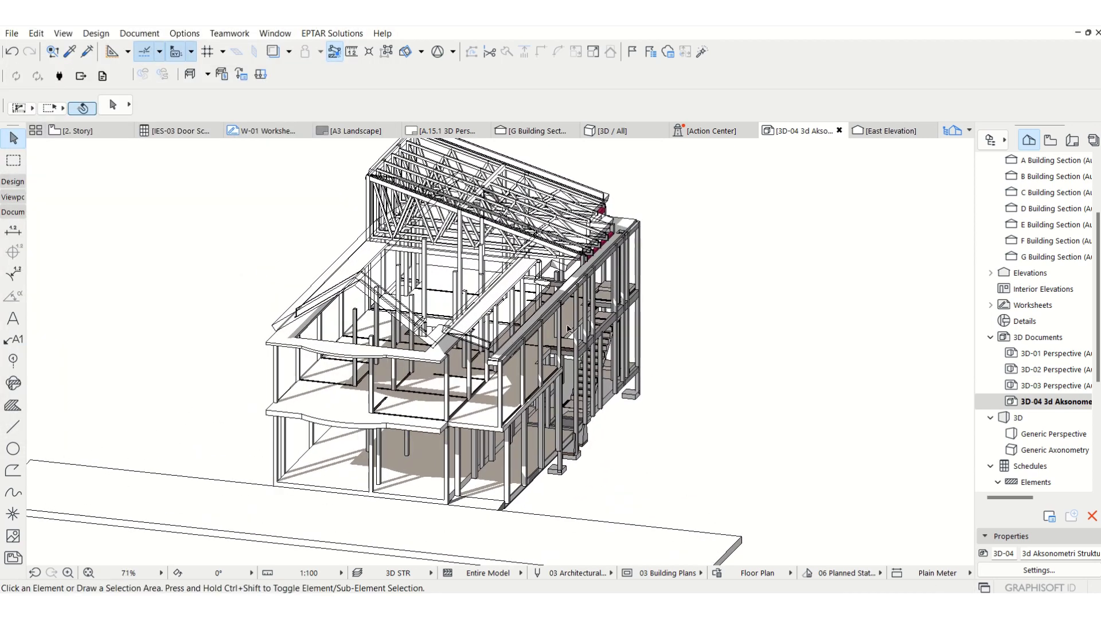
scroll(506, 373, down, 1)
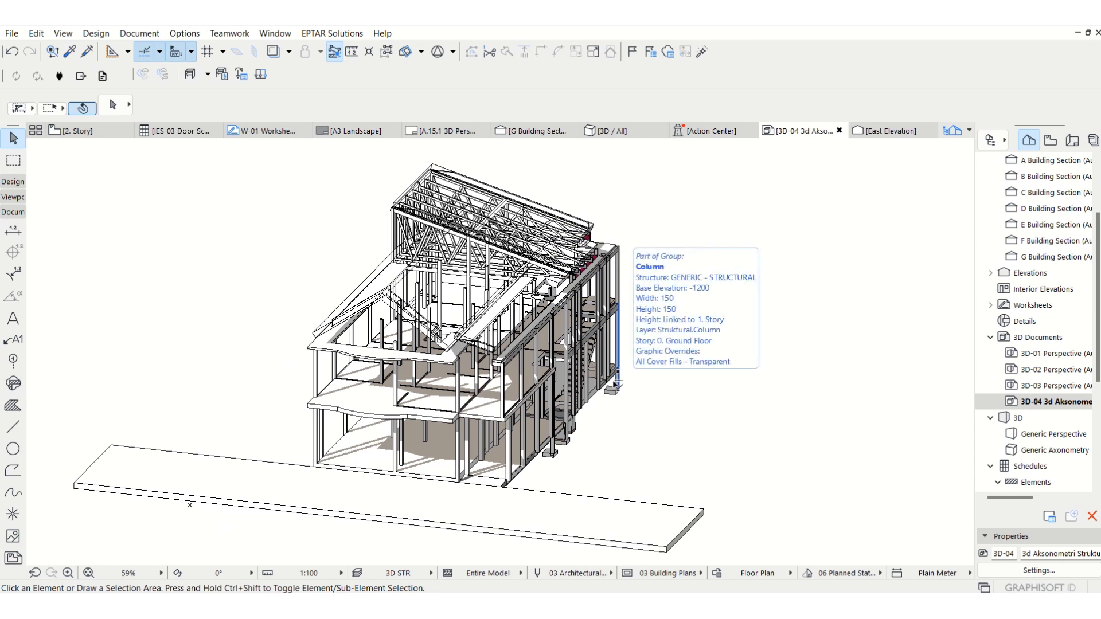
With the Label tool, check the layer list for an annotation layer suited to the 3D structure document
click(14, 344)
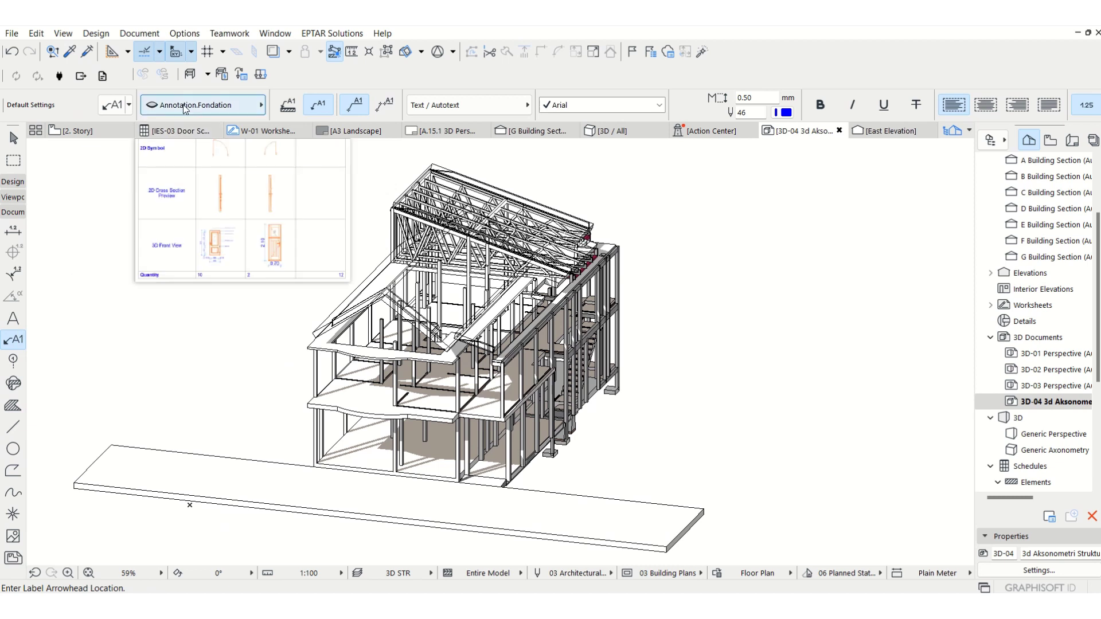
click(230, 105)
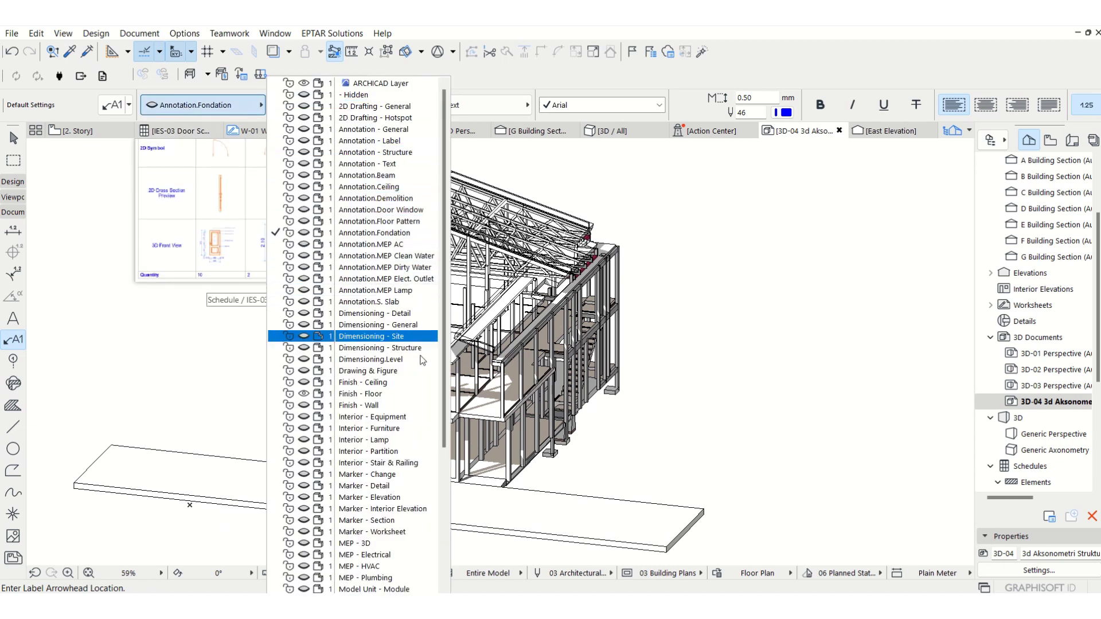
scroll(413, 414, down, 6)
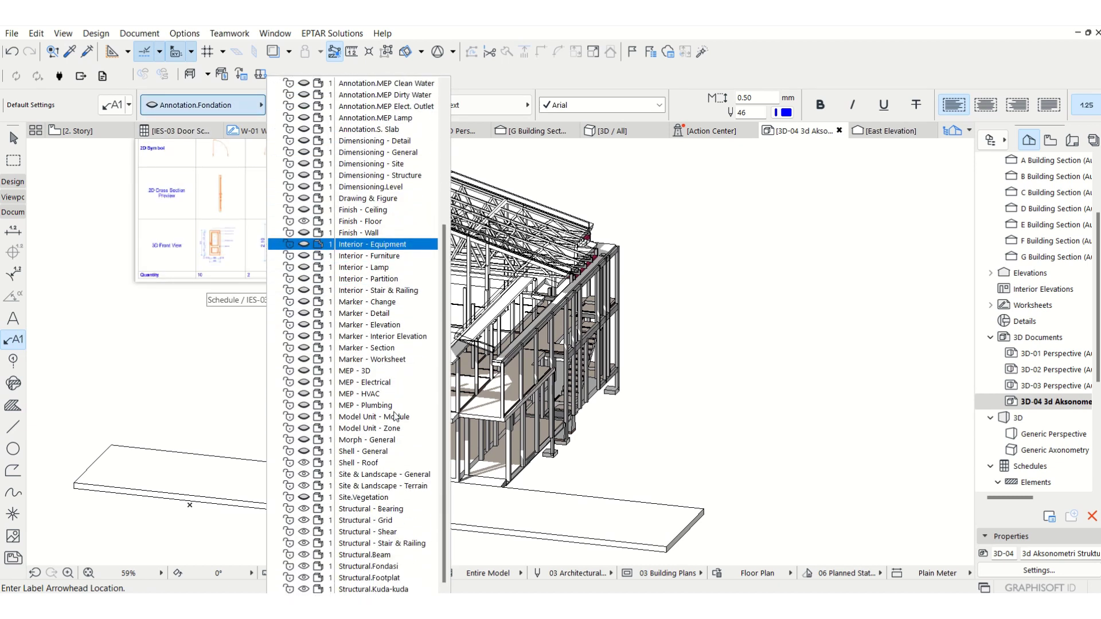
scroll(394, 417, up, 6)
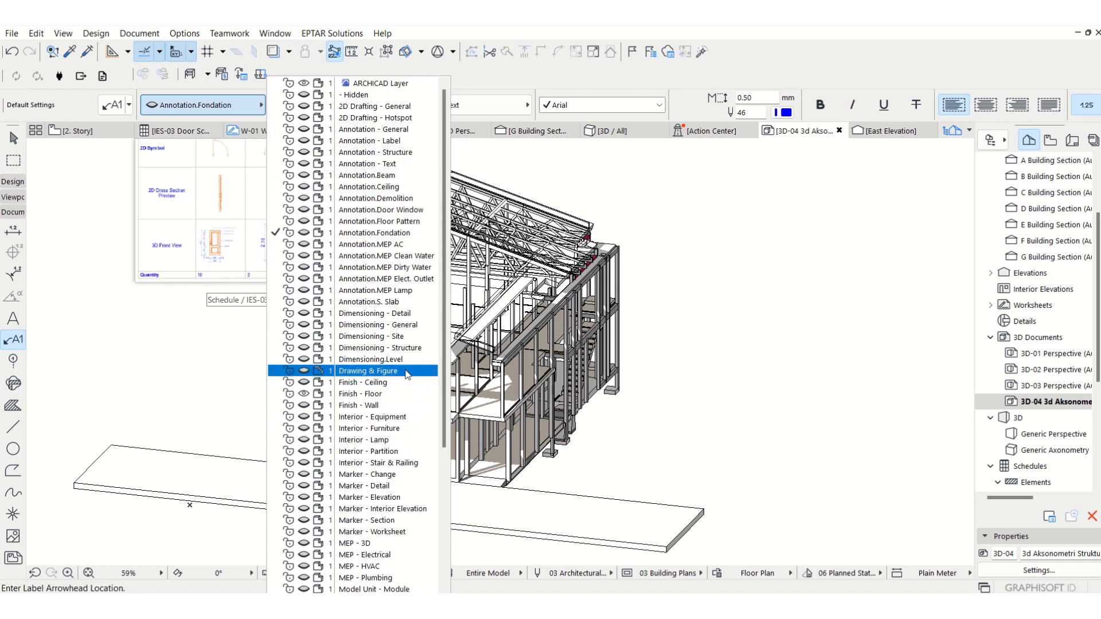
click(657, 314)
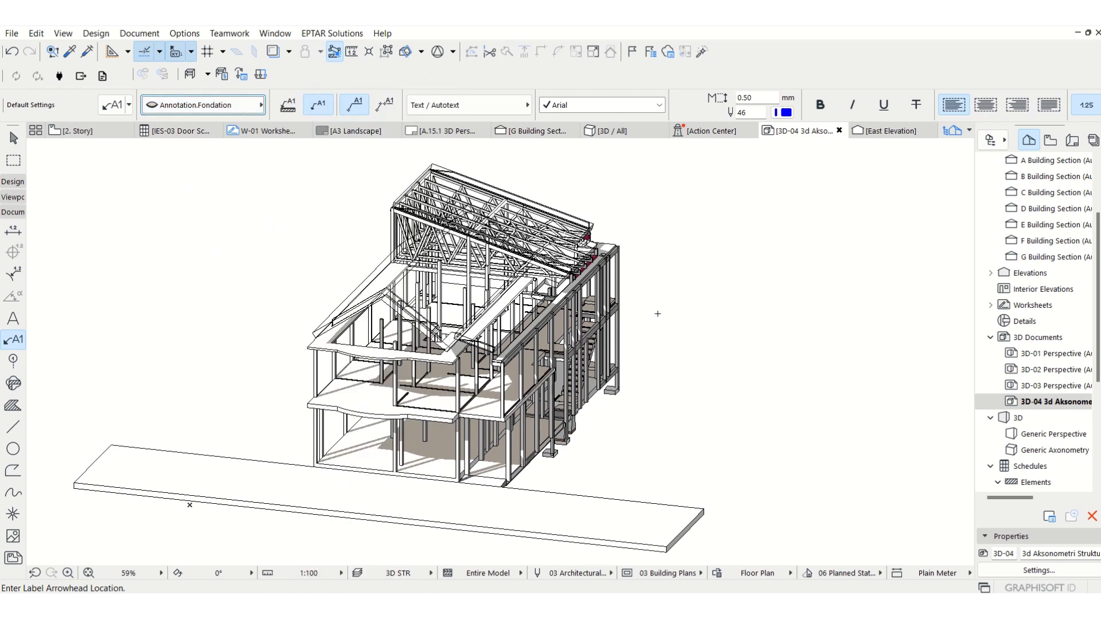
key(Escape)
Create a new layer named Annotation 3D Str and apply the layer settings
key(ctrl+l)
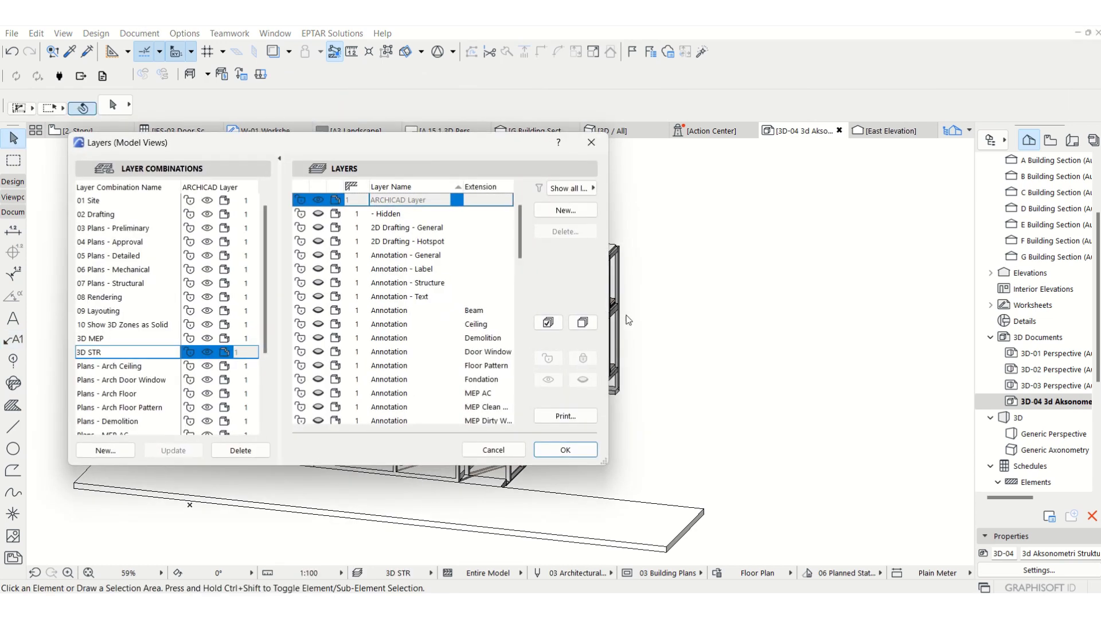
click(578, 214)
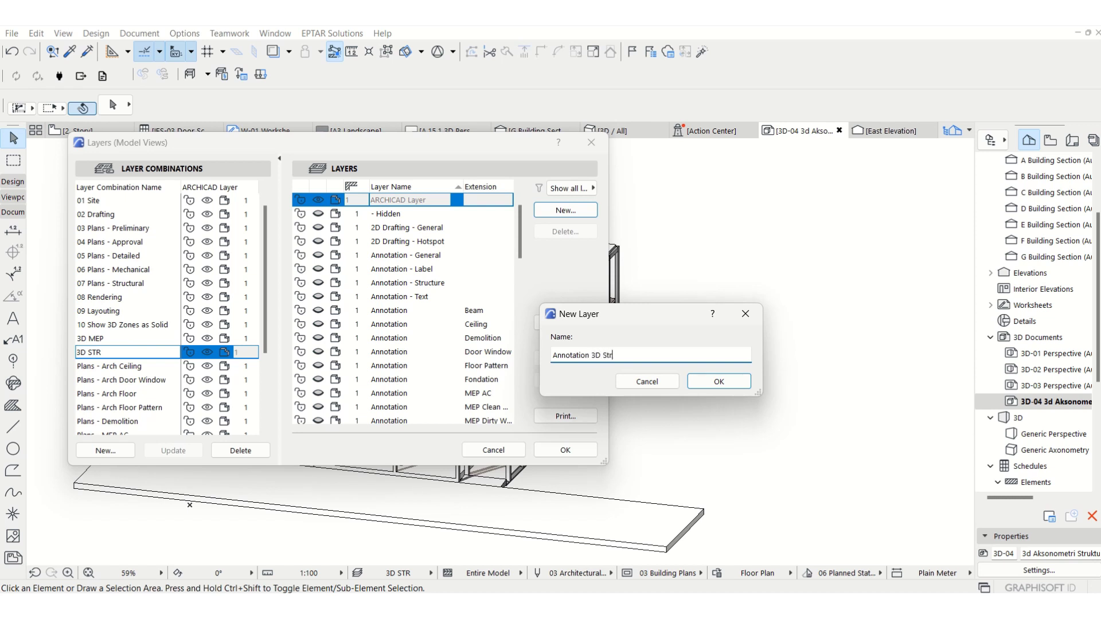
click(714, 380)
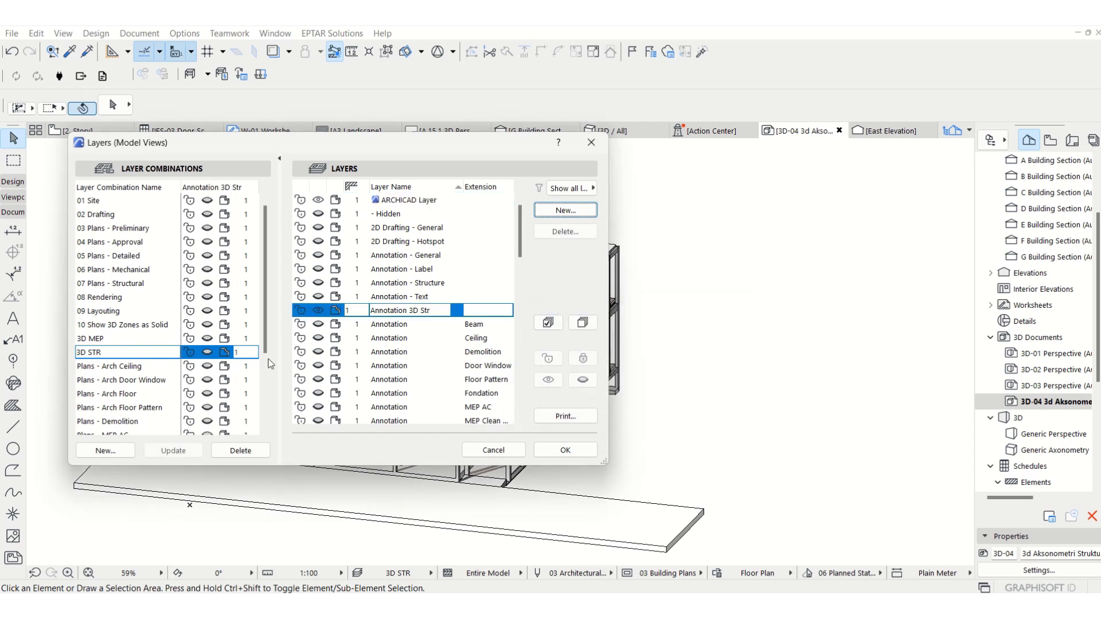
click(173, 451)
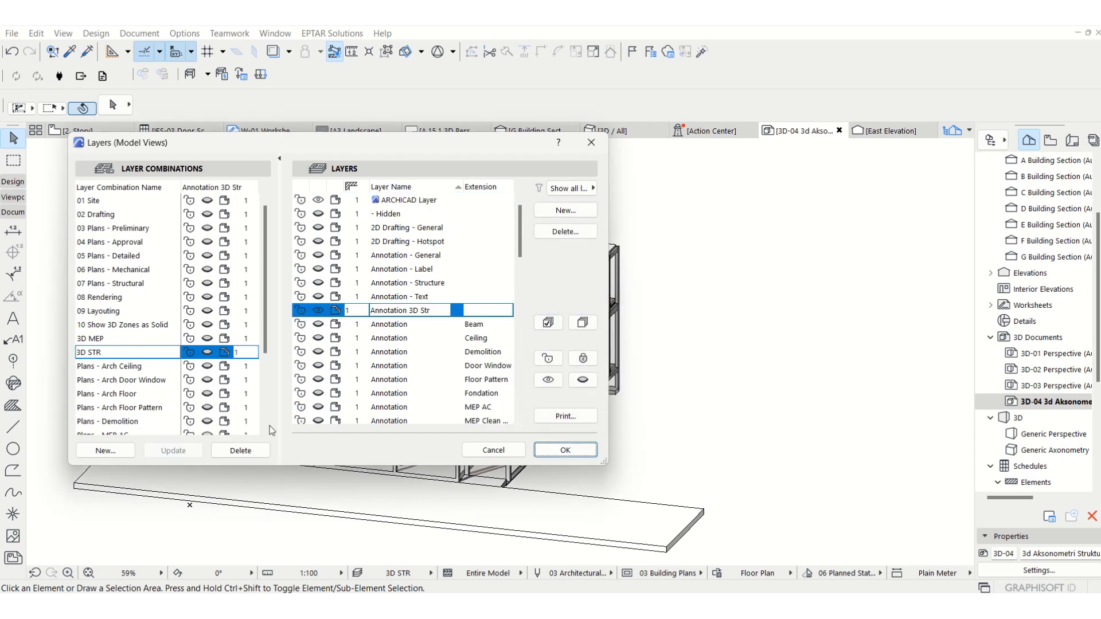
click(585, 455)
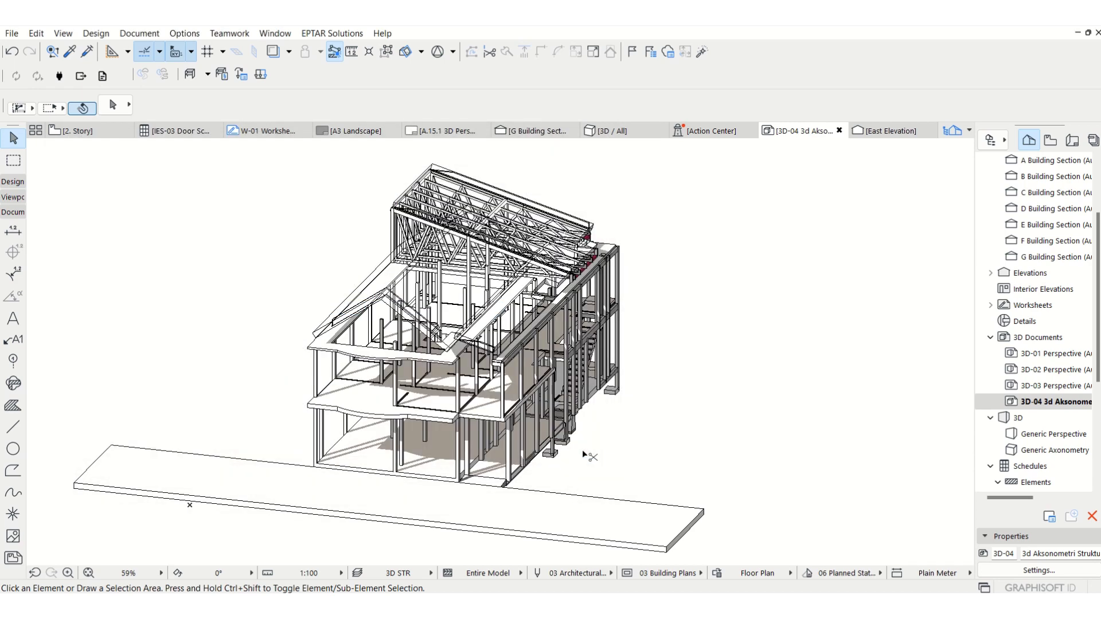
Place a text label on the Annotation 3D Str layer with its leader starting at the roof truss near the upper eave
click(17, 342)
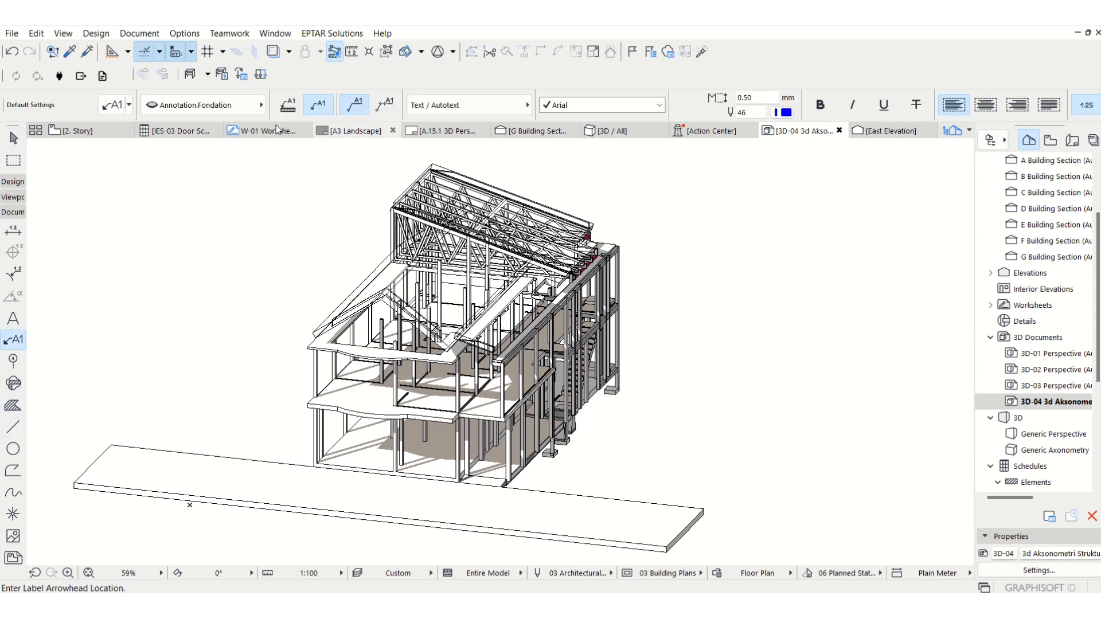
click(241, 109)
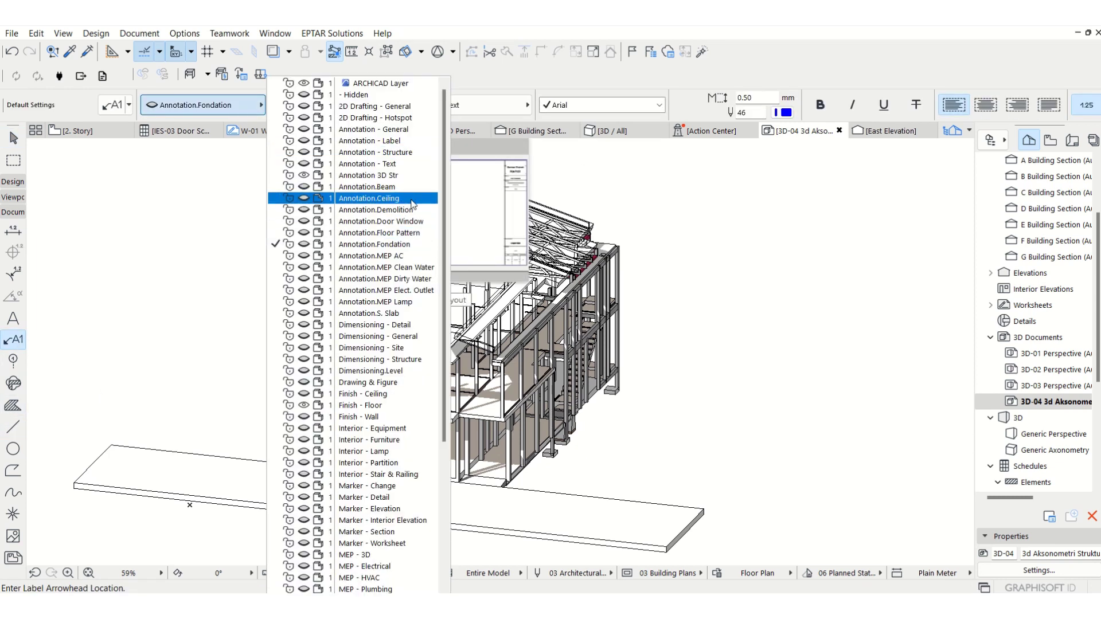
click(401, 175)
scroll(693, 170, up, 5)
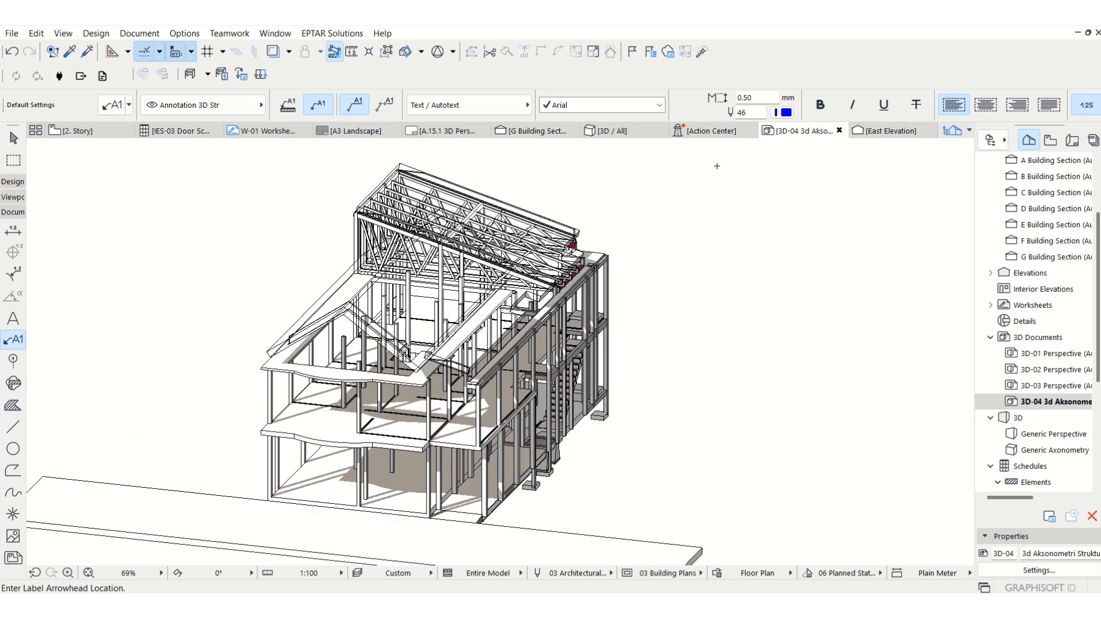
click(445, 276)
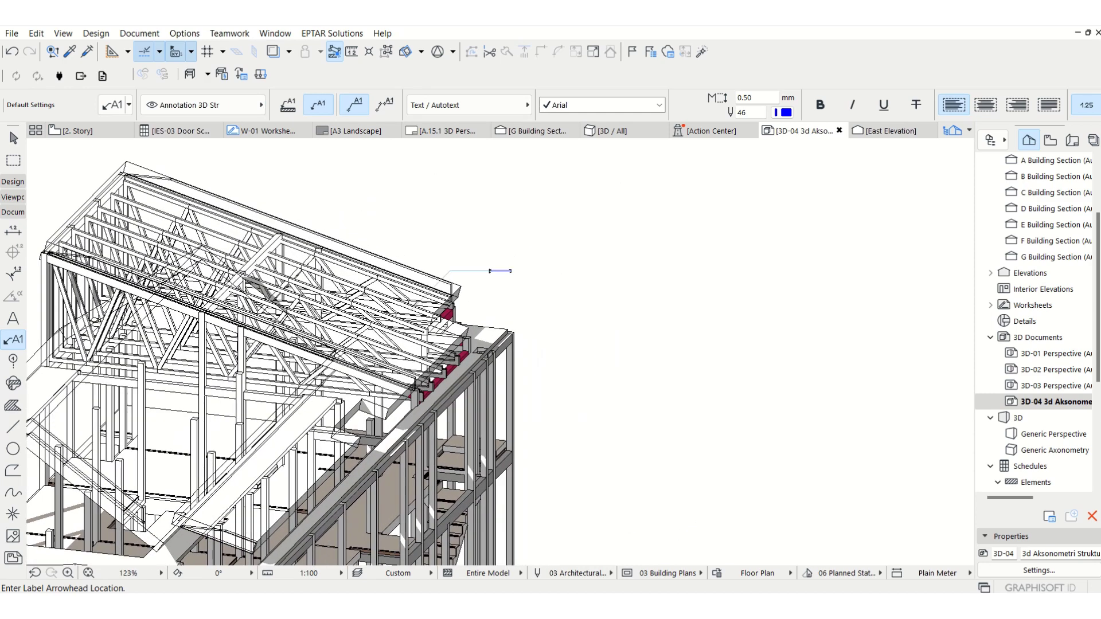
key(Escape)
Set the roof truss label's text height to 3 mm
drag(512, 281, 504, 266)
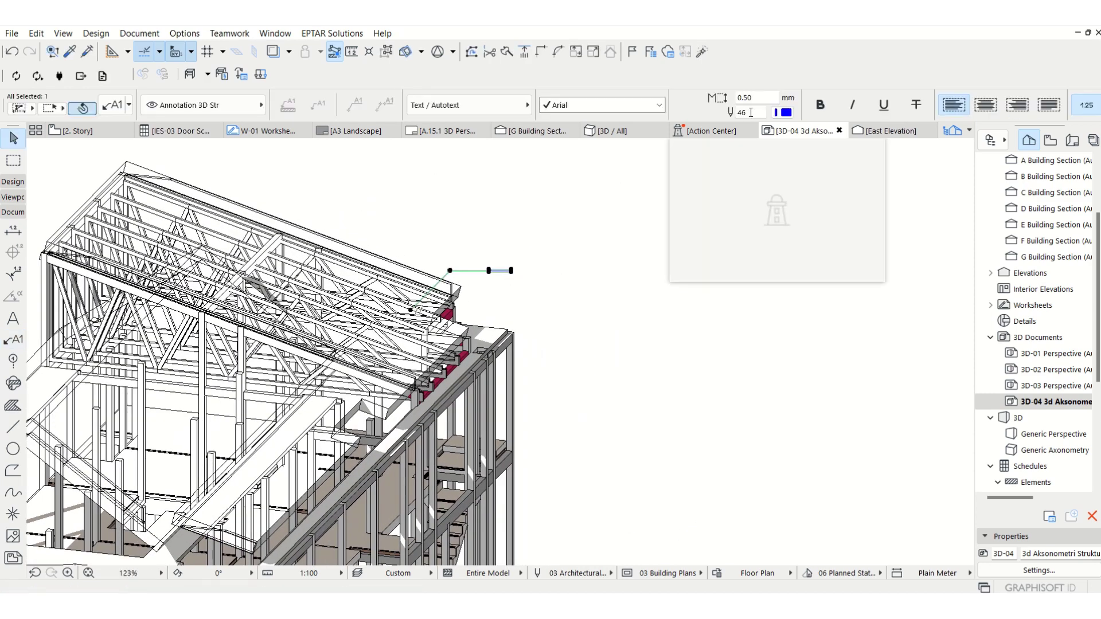
drag(759, 95, 718, 95)
text(3)
key(Return)
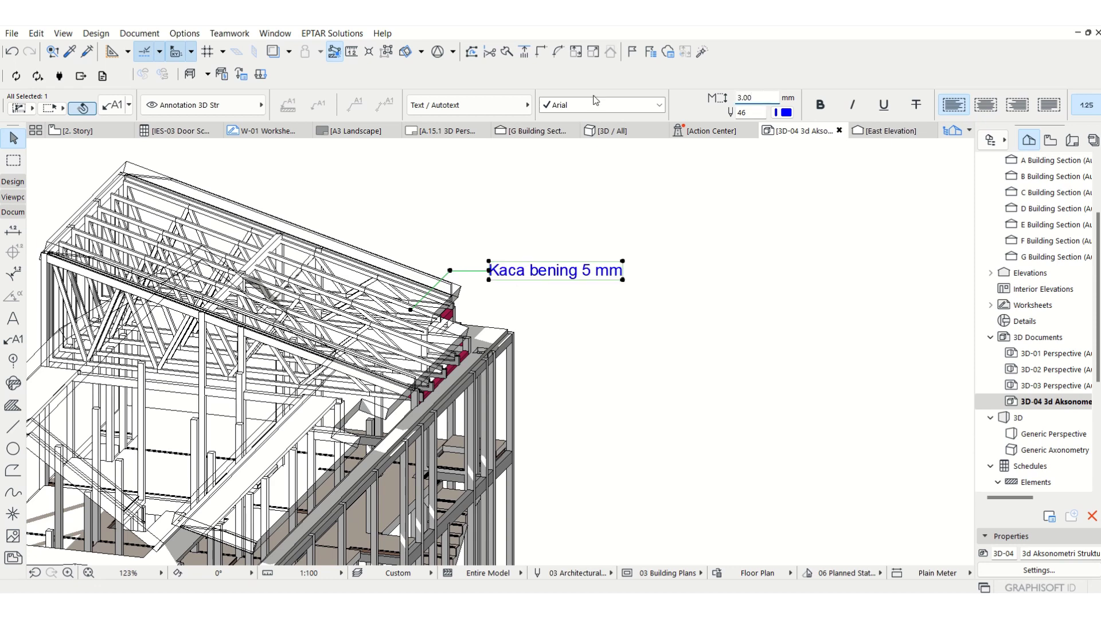
Replace the roof truss label's text with "Kuda-kuda baja ringan C75"
double_click(566, 275)
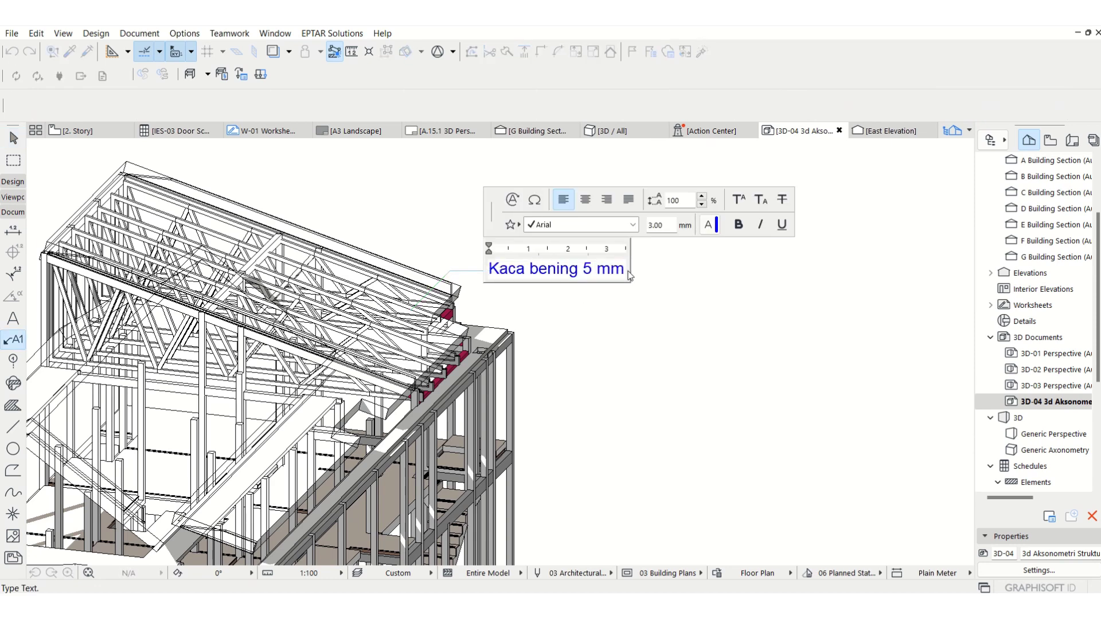
key(ctrl+a)
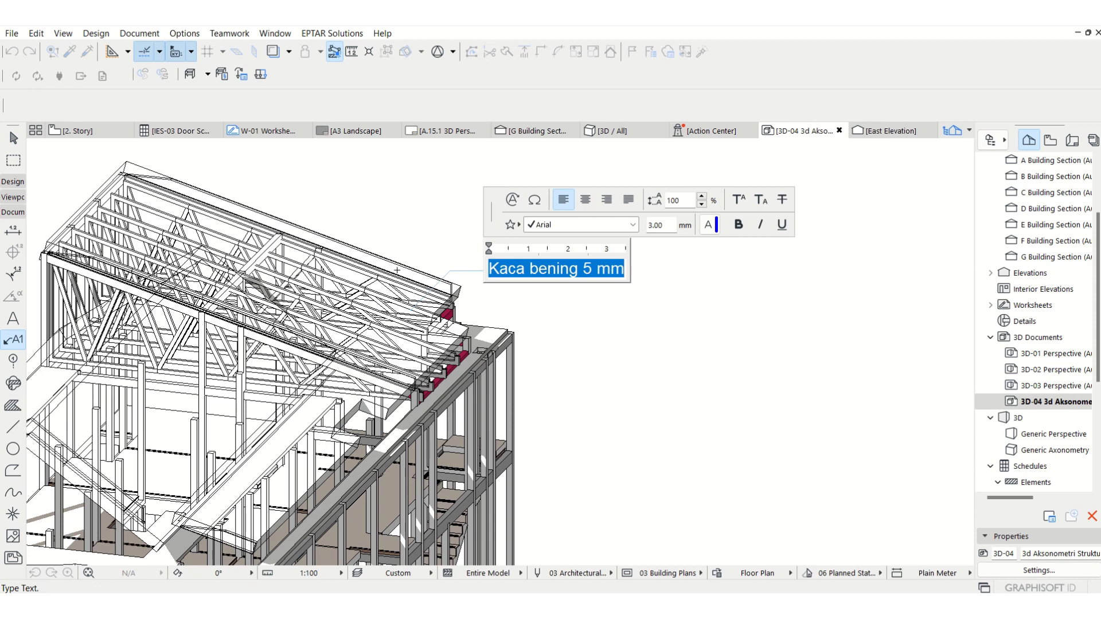
text(Kuda)
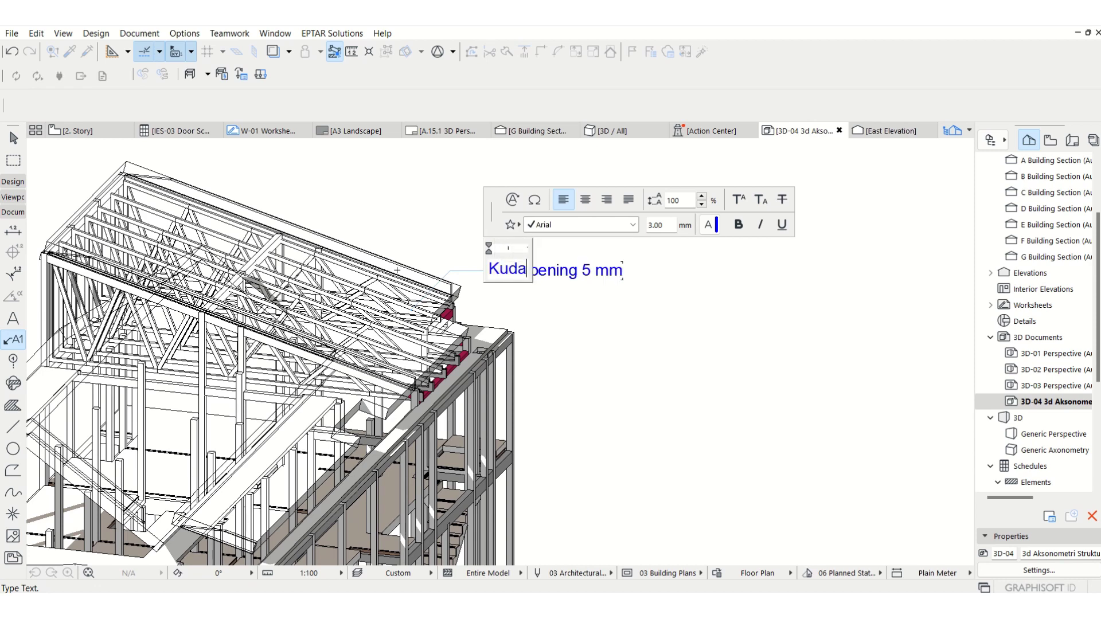
text(-kuda baja)
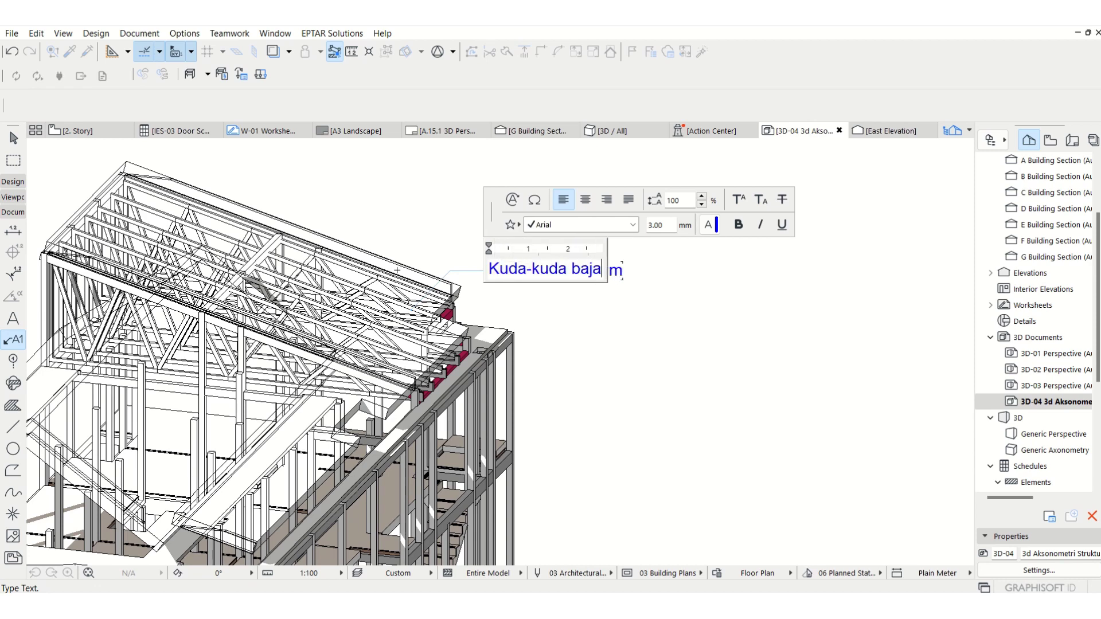
text( rigan)
key(BackSpace)
key(BackSpace)
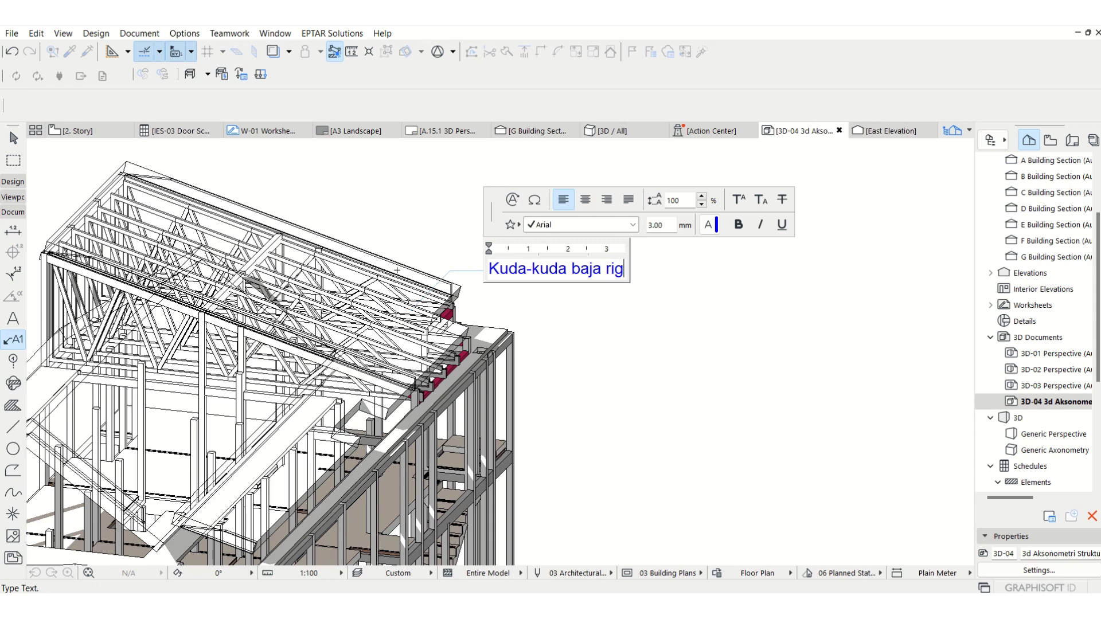
key(BackSpace)
text(n)
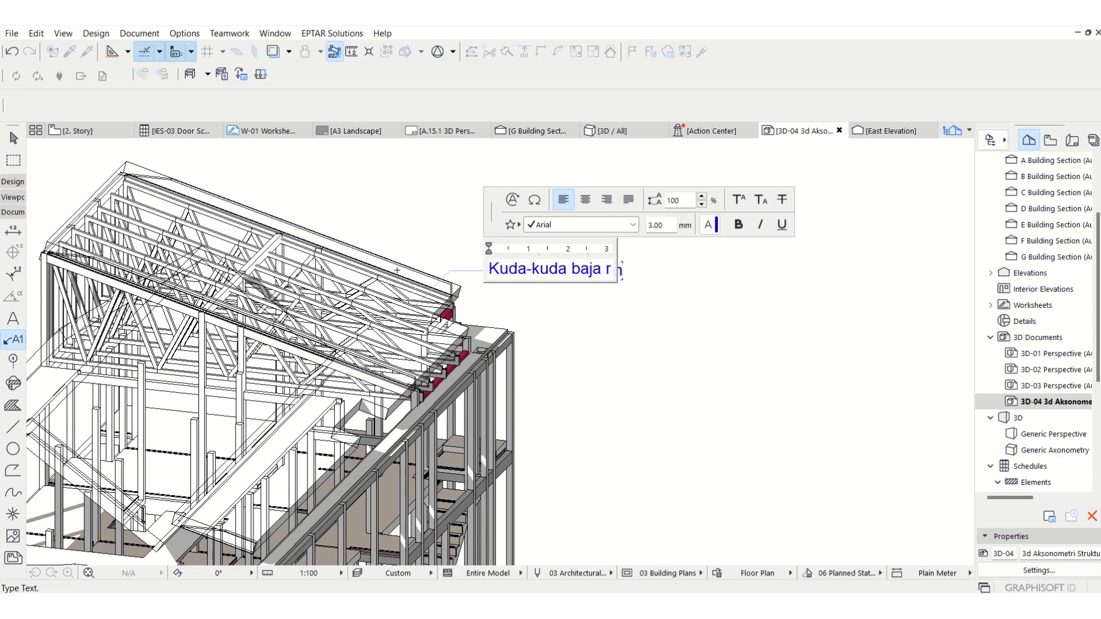
text(gan C)
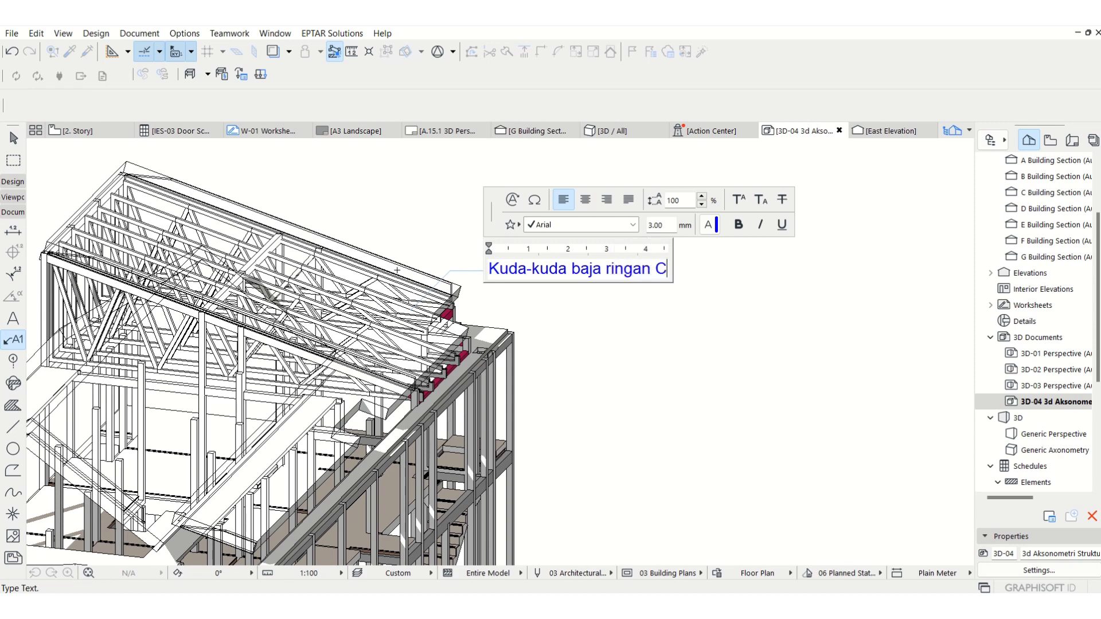
text(75)
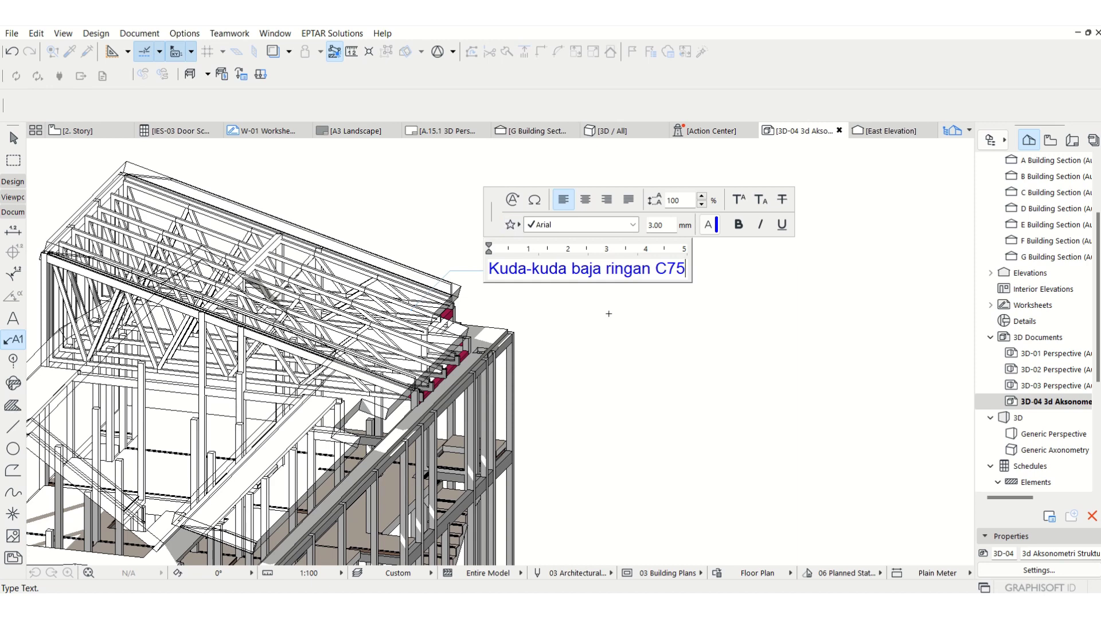
key(Escape)
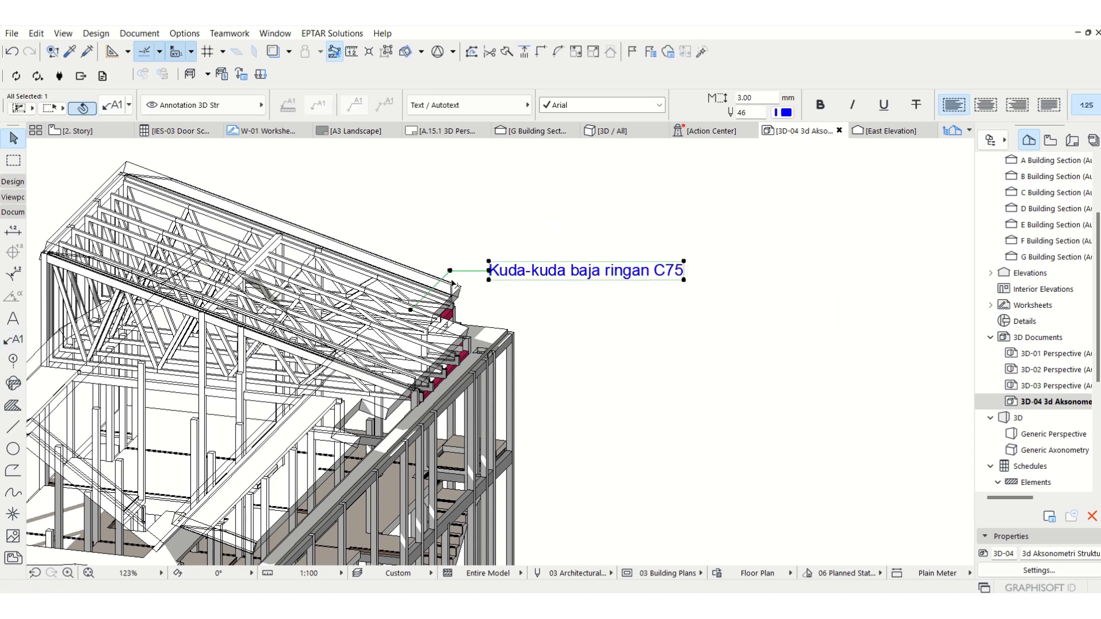
Move the truss label's text horizontally away from the building, lengthening its leader line
scroll(453, 277, down, 5)
scroll(505, 241, up, 2)
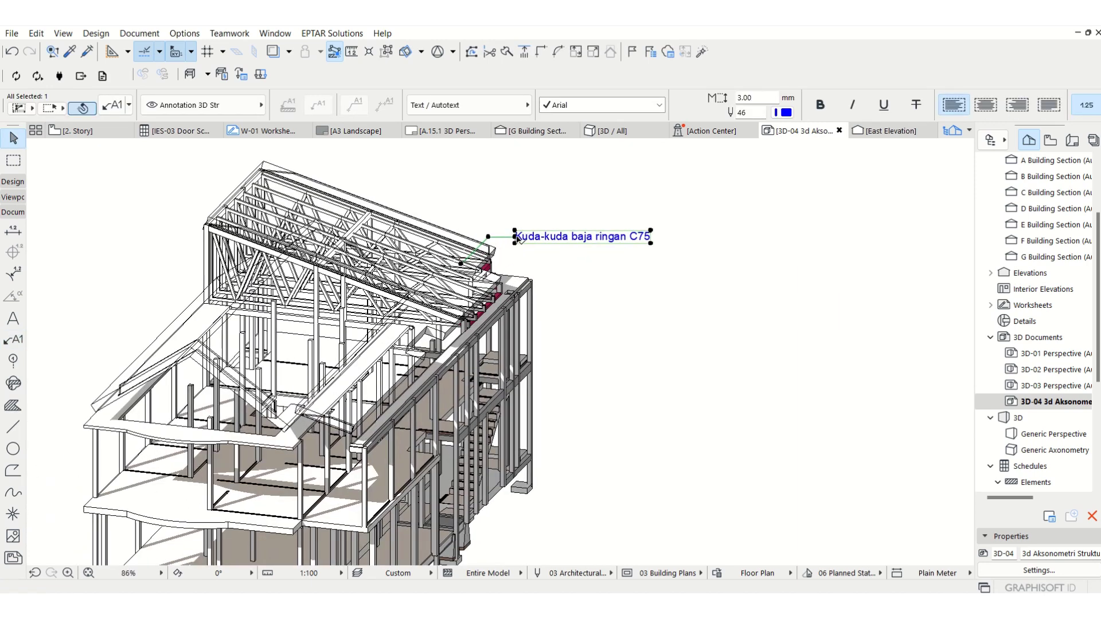
click(516, 235)
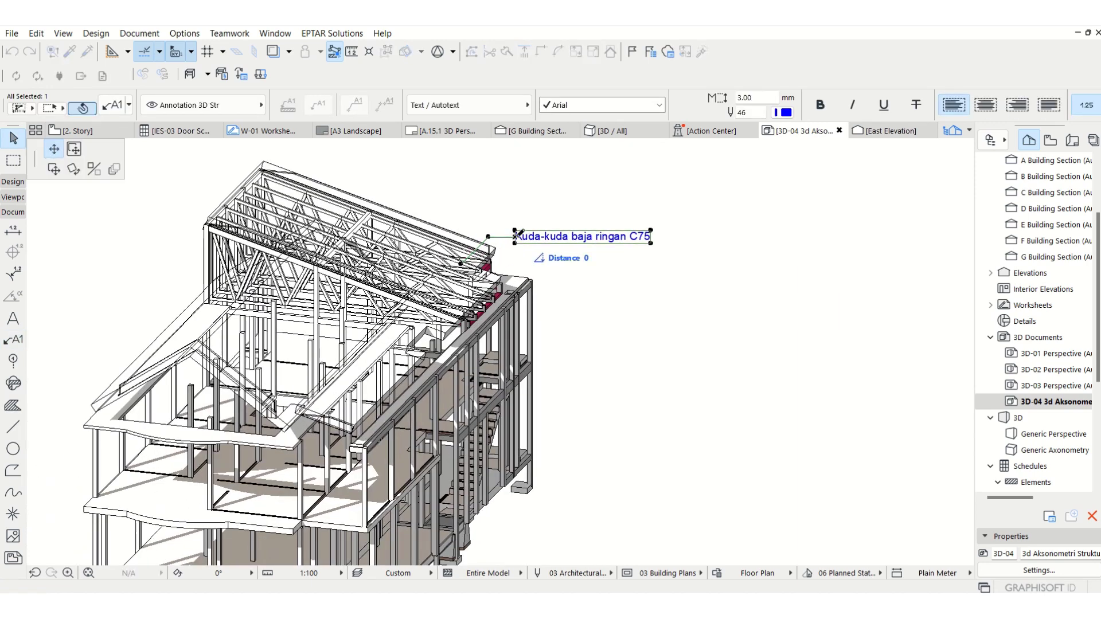
click(73, 149)
click(562, 238)
Copy the truss label below the original and shift the copy up beside the ring beam
key(ctrl+shift+d)
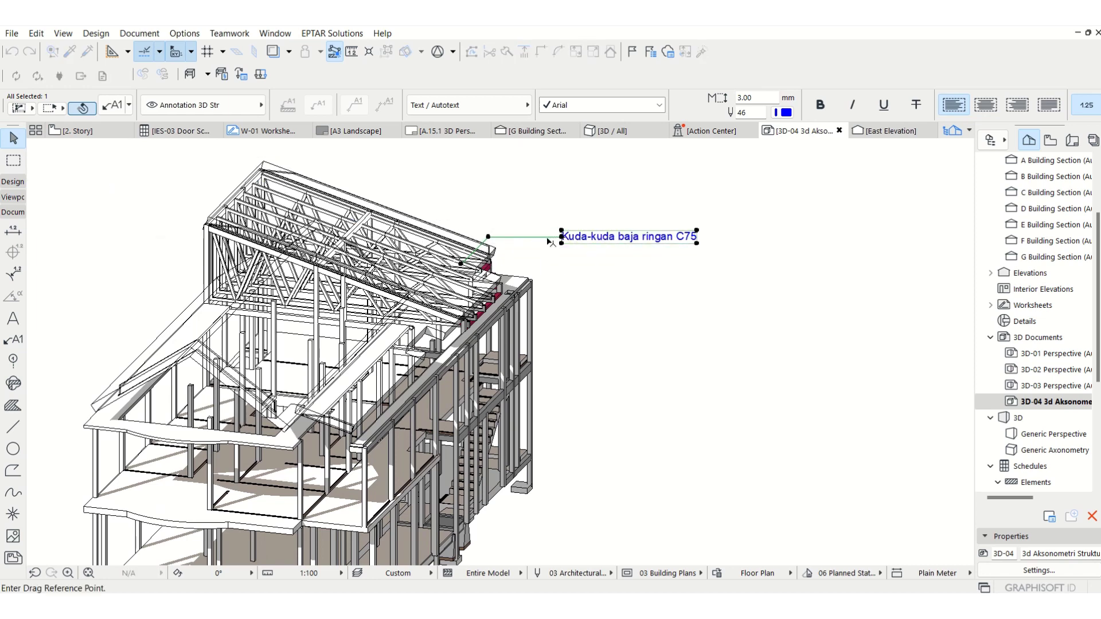
click(547, 238)
click(559, 318)
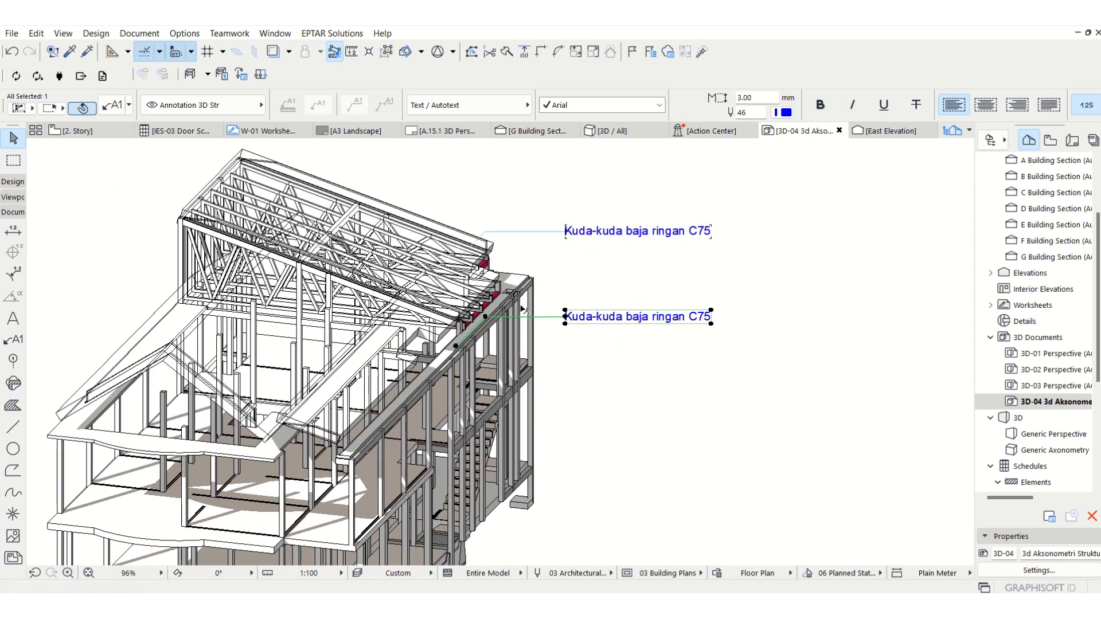
scroll(518, 308, up, 2)
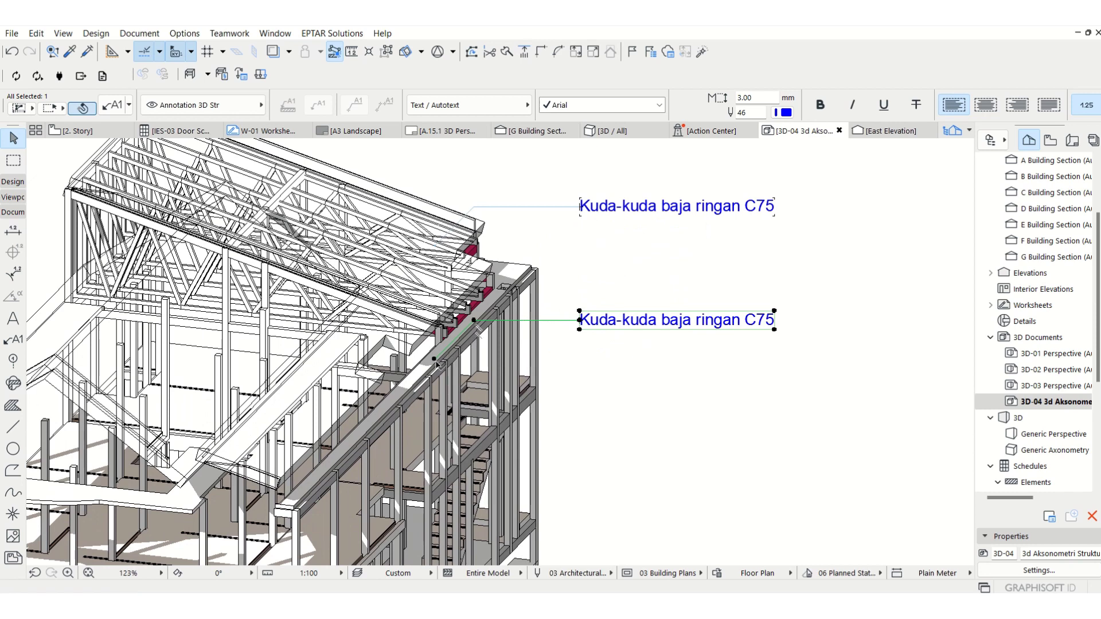
click(436, 361)
key(ctrl+d)
click(536, 320)
click(541, 298)
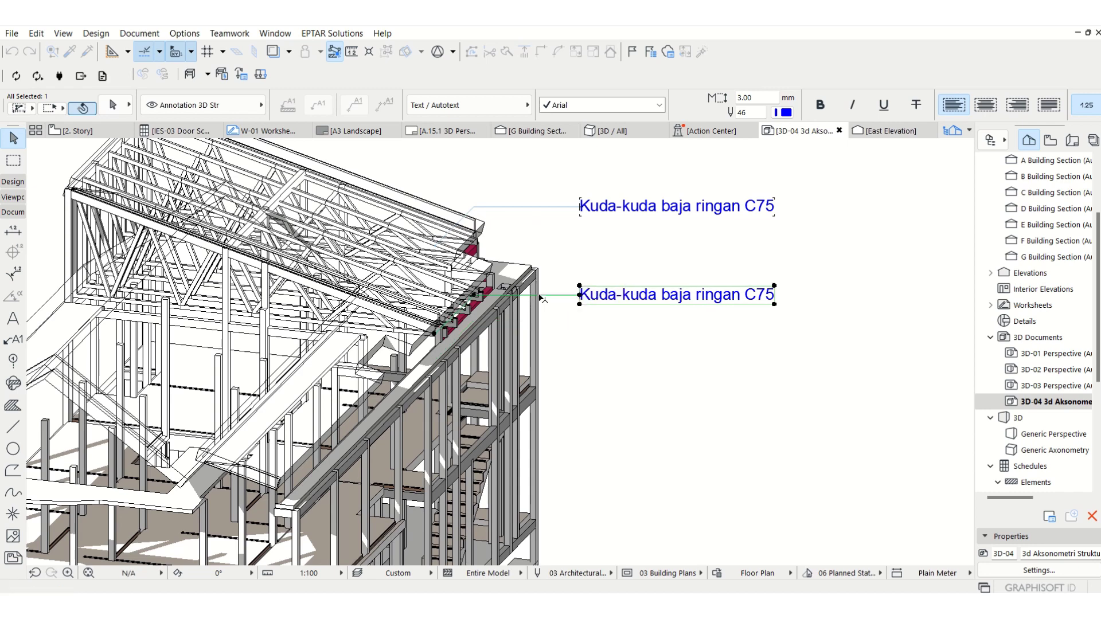
Move the copied label's leader arrowhead onto the ring beam below the roof trusses
scroll(430, 281, up, 3)
click(417, 389)
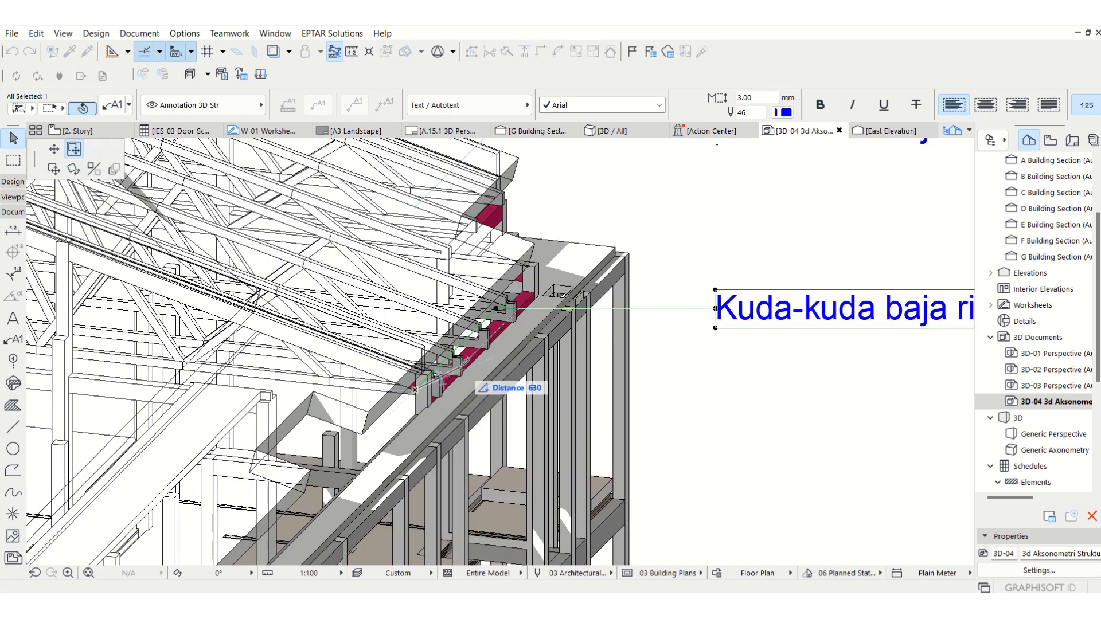
click(473, 352)
scroll(641, 340, down, 3)
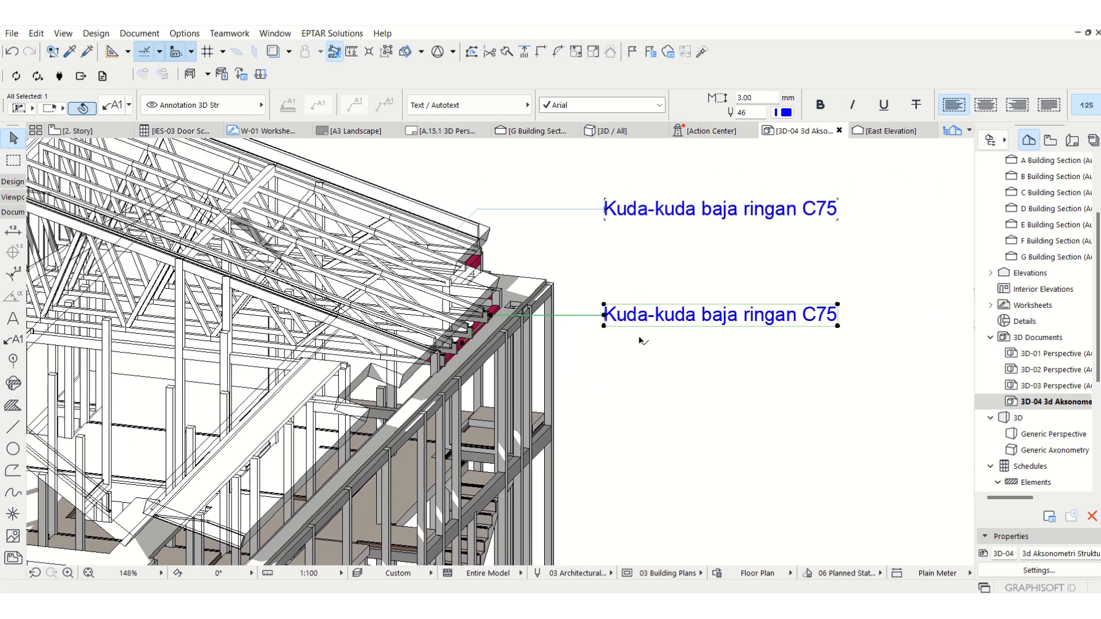
Replace the copied label's text with "Ring Balk 15x20 cm"
double_click(752, 321)
key(ctrl+a)
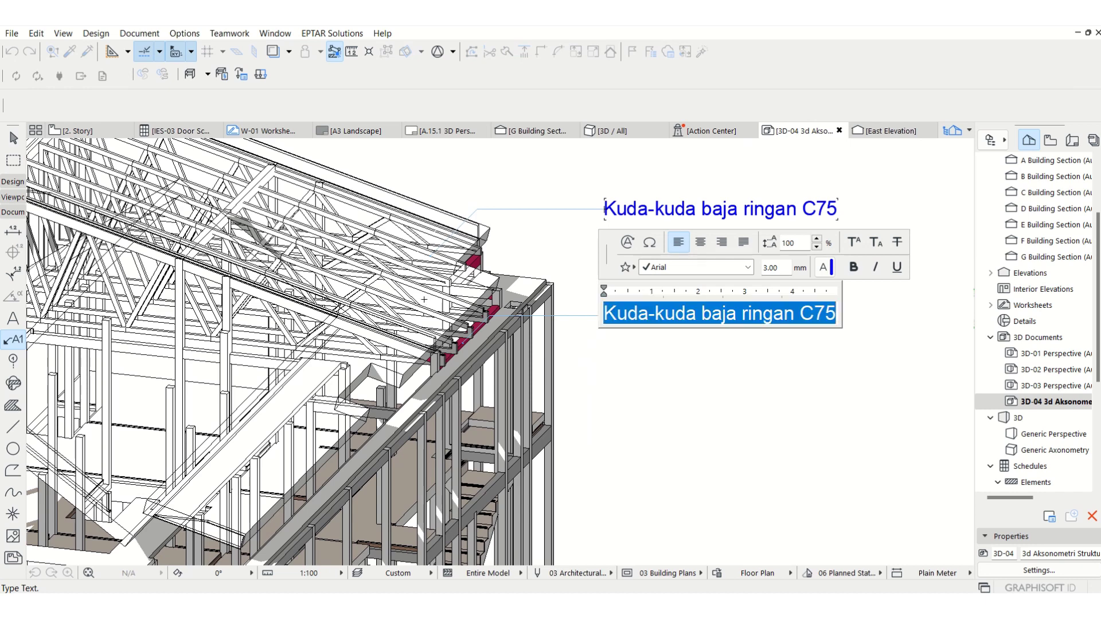
text(Ring Balk)
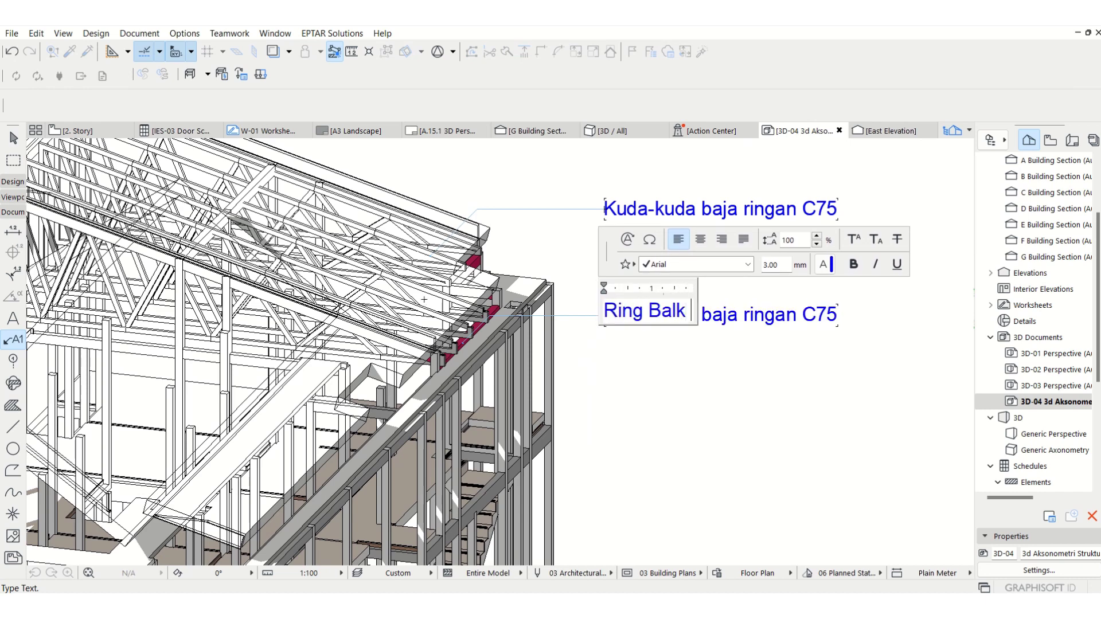
text( 15x 20)
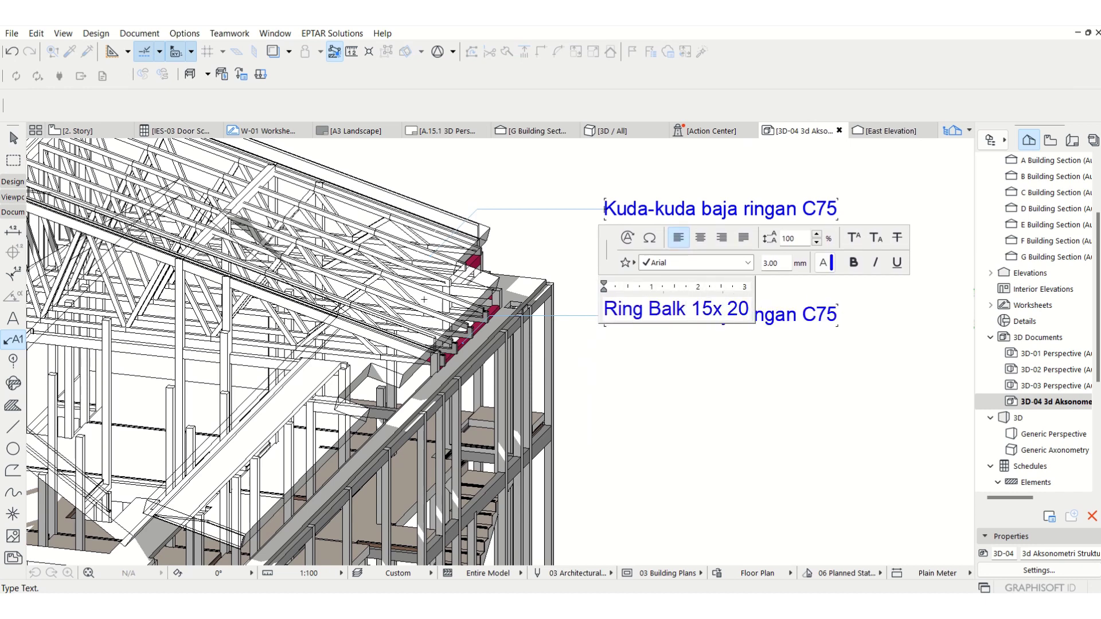
key(BackSpace)
key(BackSpace)
key(BackSpace)
text(20 cm)
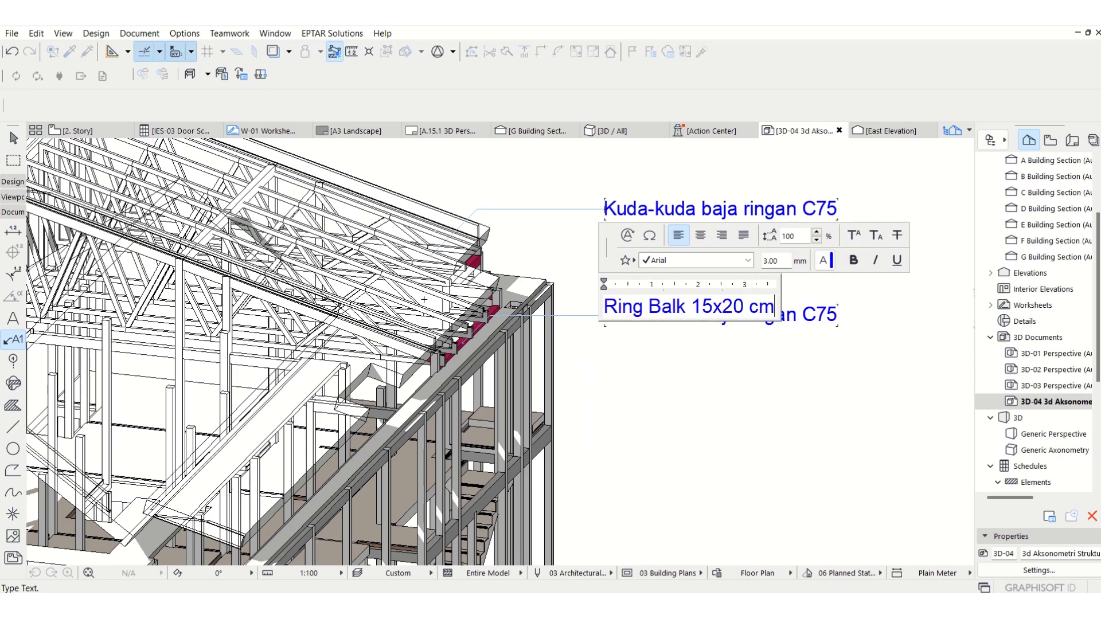
click(798, 394)
Copy the "Ring Balk 15x20 cm" label straight down so its leader points at the floor beam beside the stairs
scroll(613, 281, down, 4)
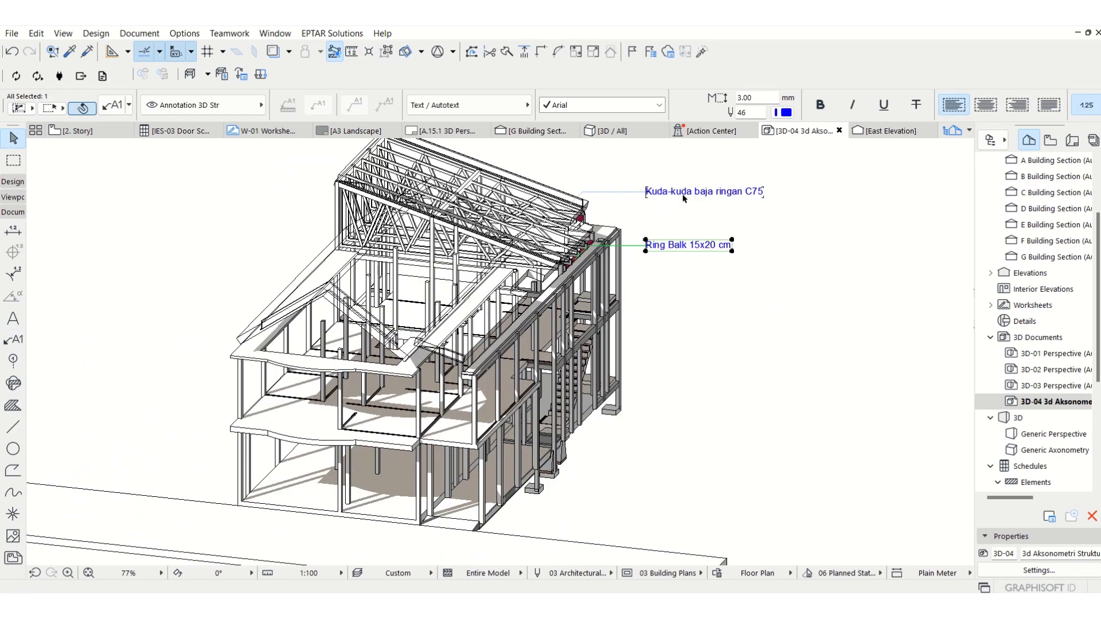
scroll(613, 281, up, 4)
key(ctrl+d)
click(603, 281)
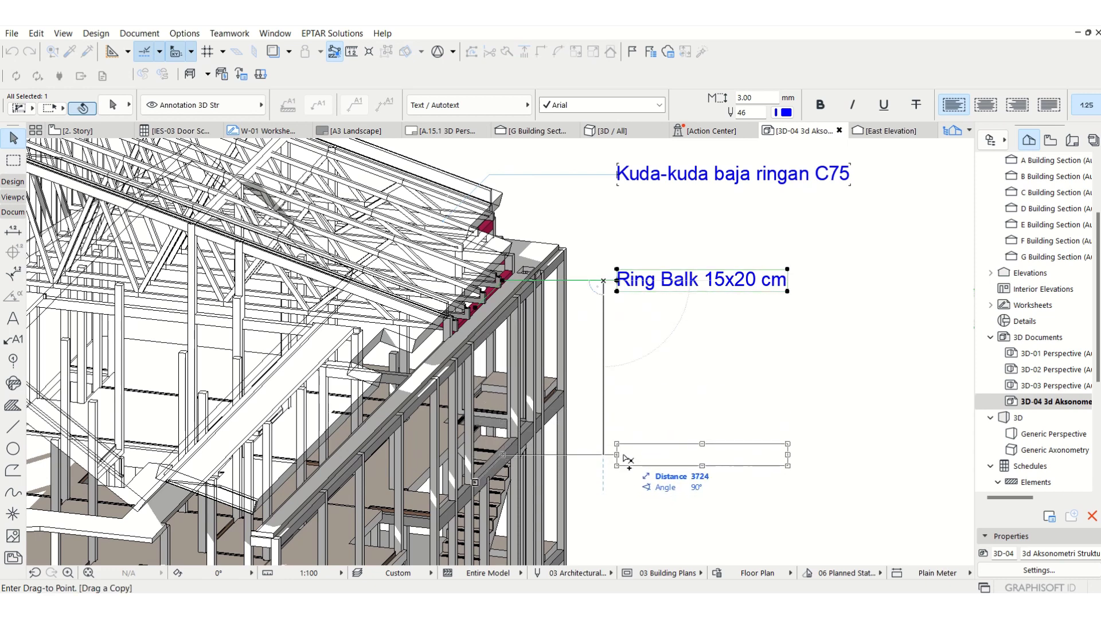
click(627, 460)
Replace the lower copied label's text with "Balok 15x30 cm"
double_click(648, 457)
key(ctrl+a)
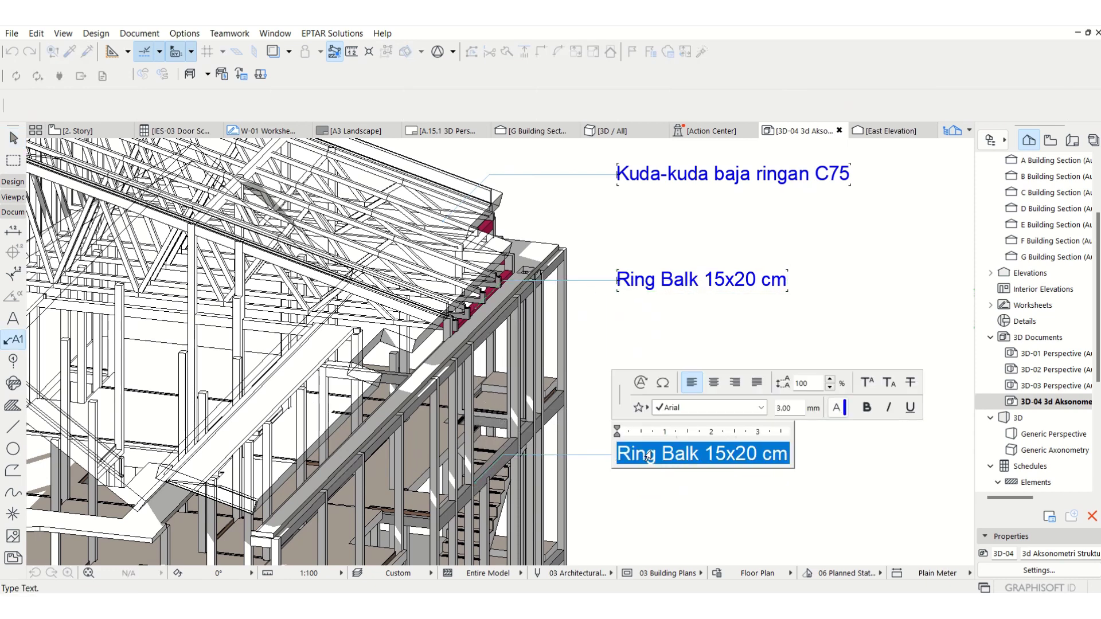
text(balok)
key(BackSpace)
key(BackSpace)
key(BackSpace)
key(BackSpace)
key(BackSpace)
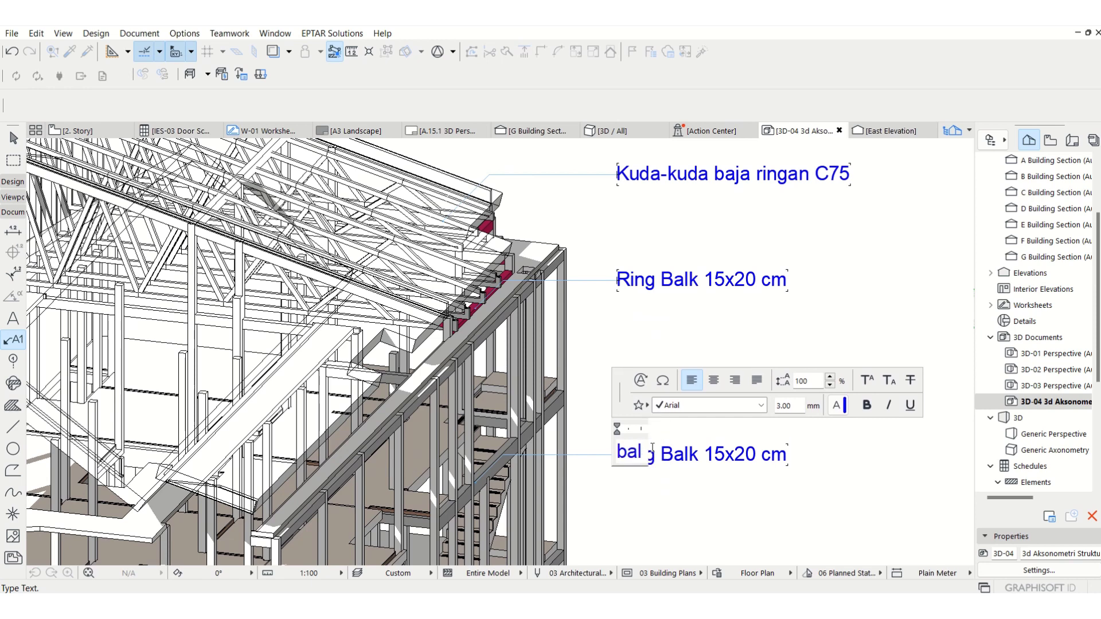
text(Balok)
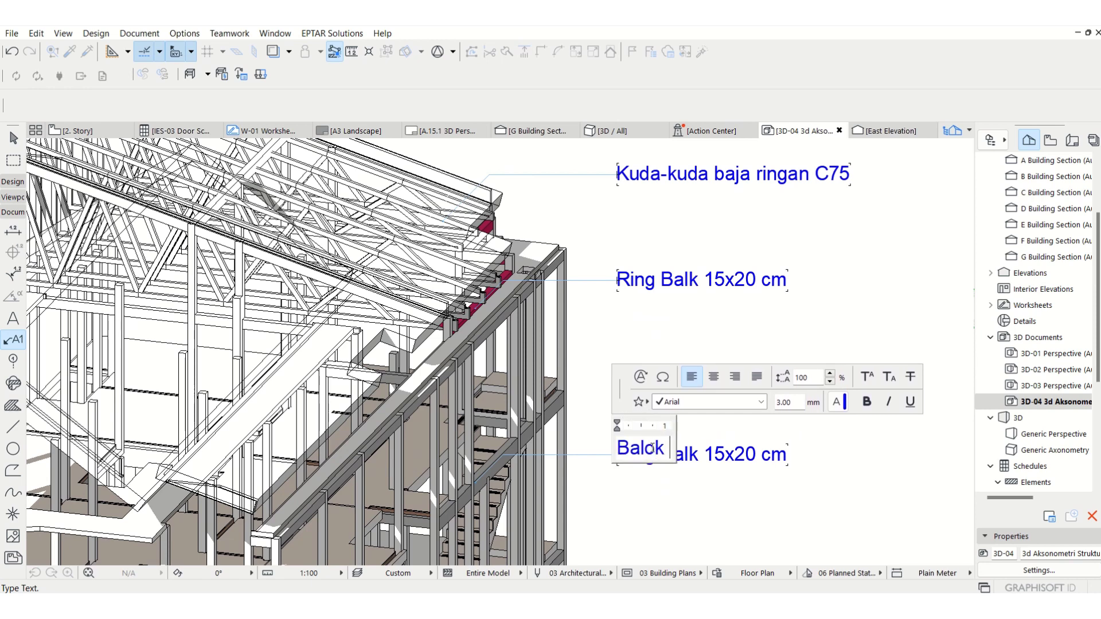
text( 15x30 cm)
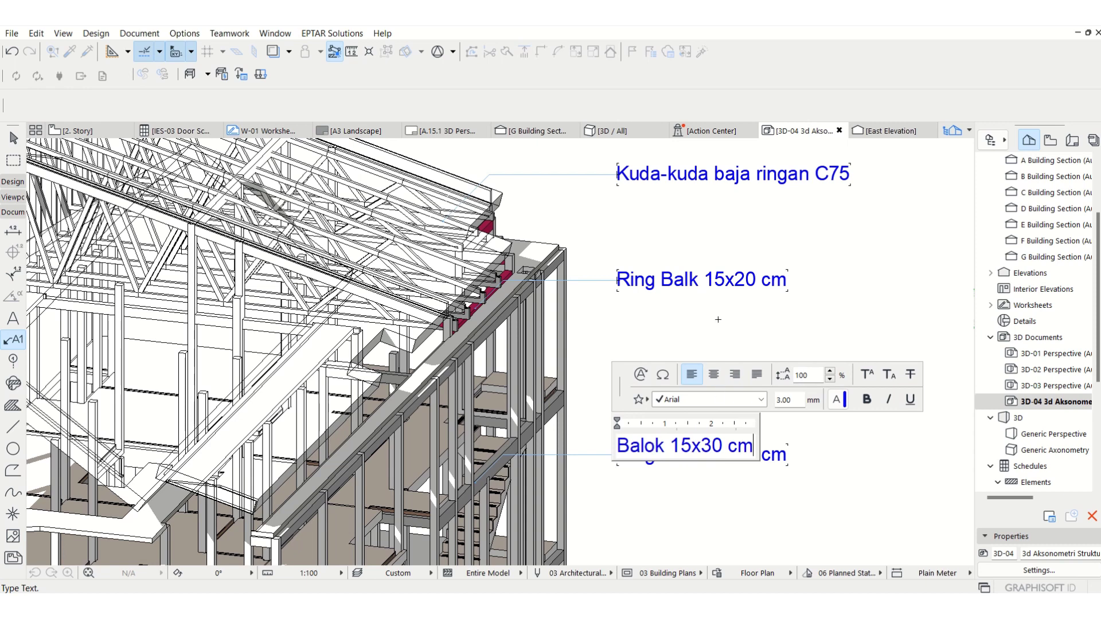
Copy the "Balok 15x30 cm" label straight up so its leader points at the upper floor slab
click(608, 458)
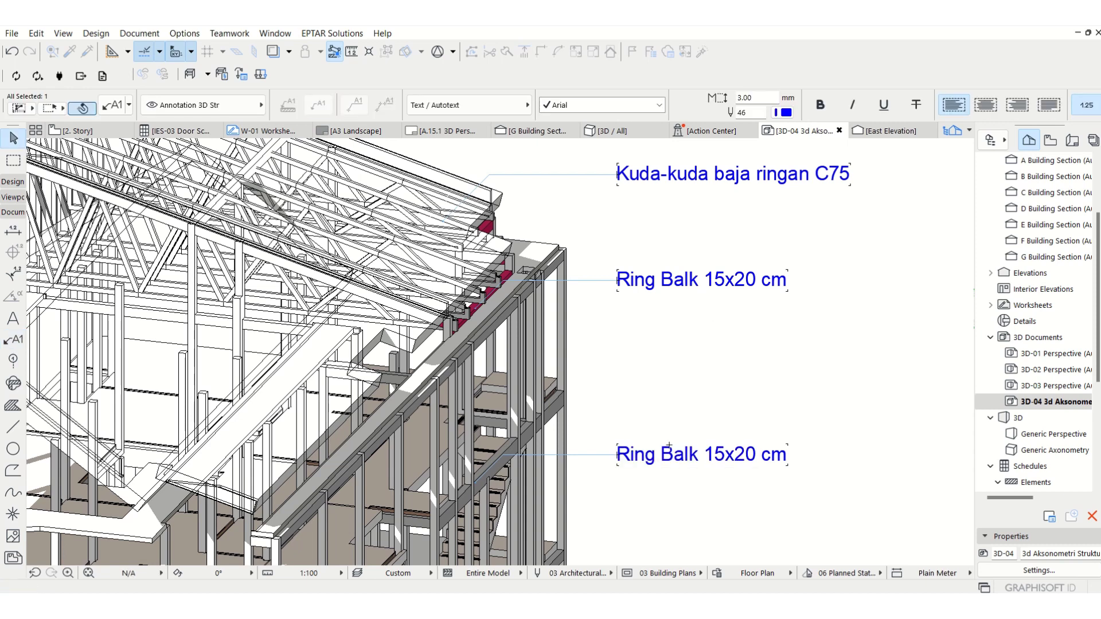
click(609, 459)
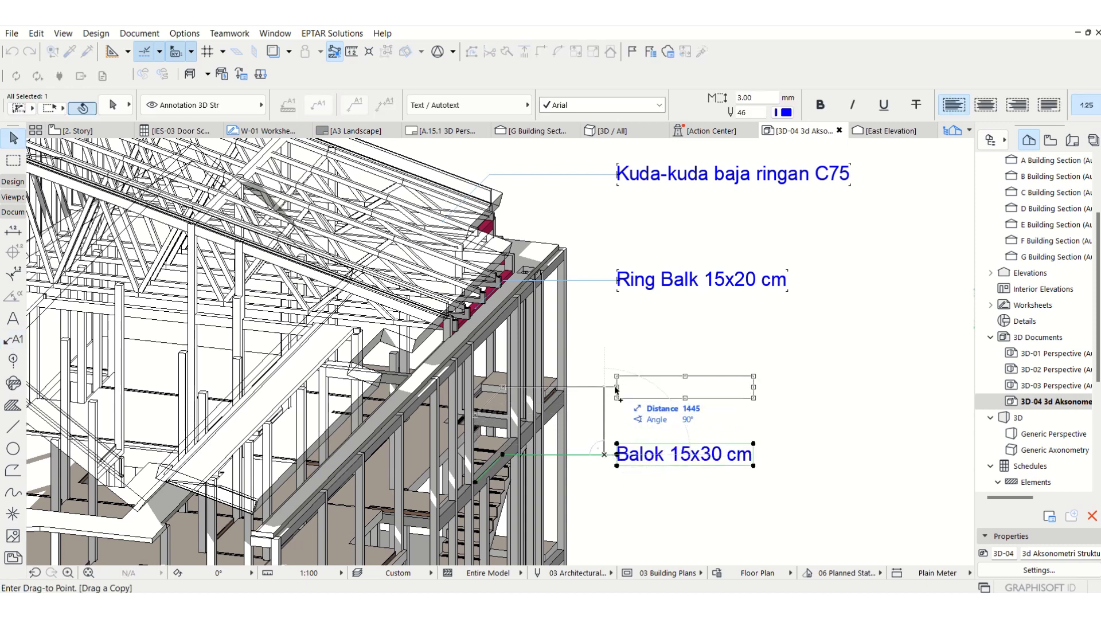
key(Escape)
click(621, 381)
Replace the copied floor slab label's text with "Plat Beton Lantai tebal 12 cm"
double_click(692, 381)
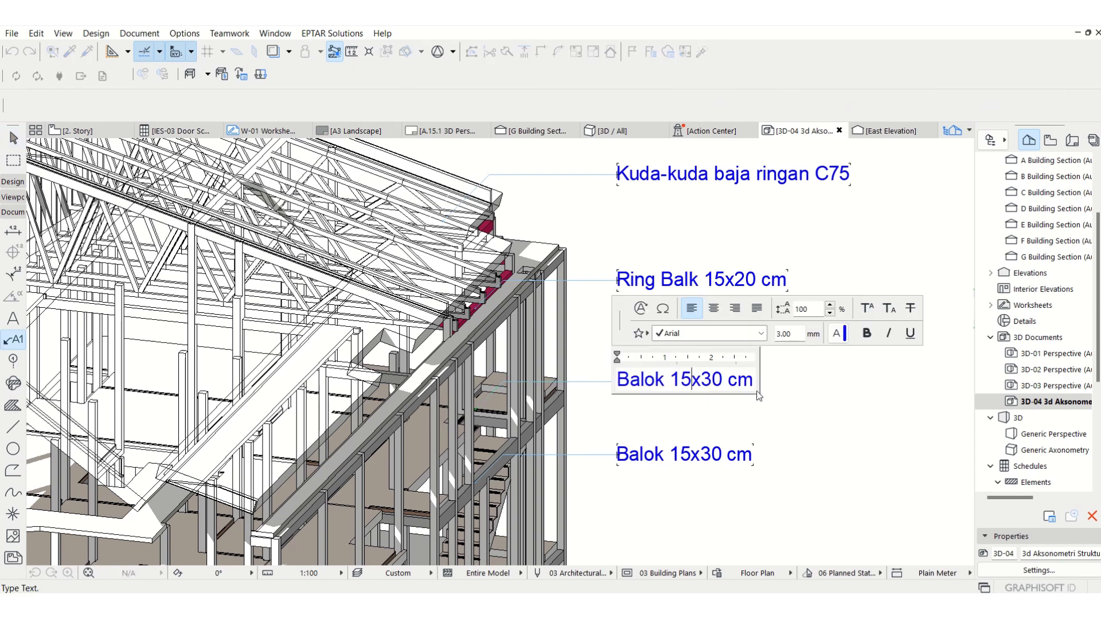
drag(756, 386, 418, 363)
text(Plat Laantai)
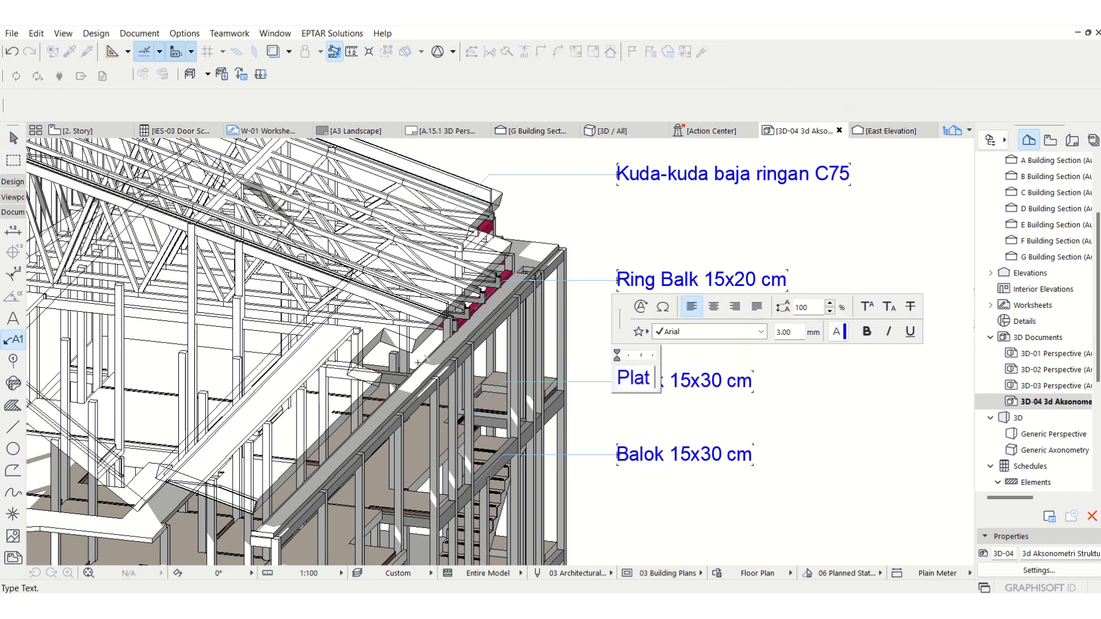
key(BackSpace)
key(BackSpace)
key(BackSpace)
key(BackSpace)
key(BackSpace)
key(BackSpace)
key(BackSpace)
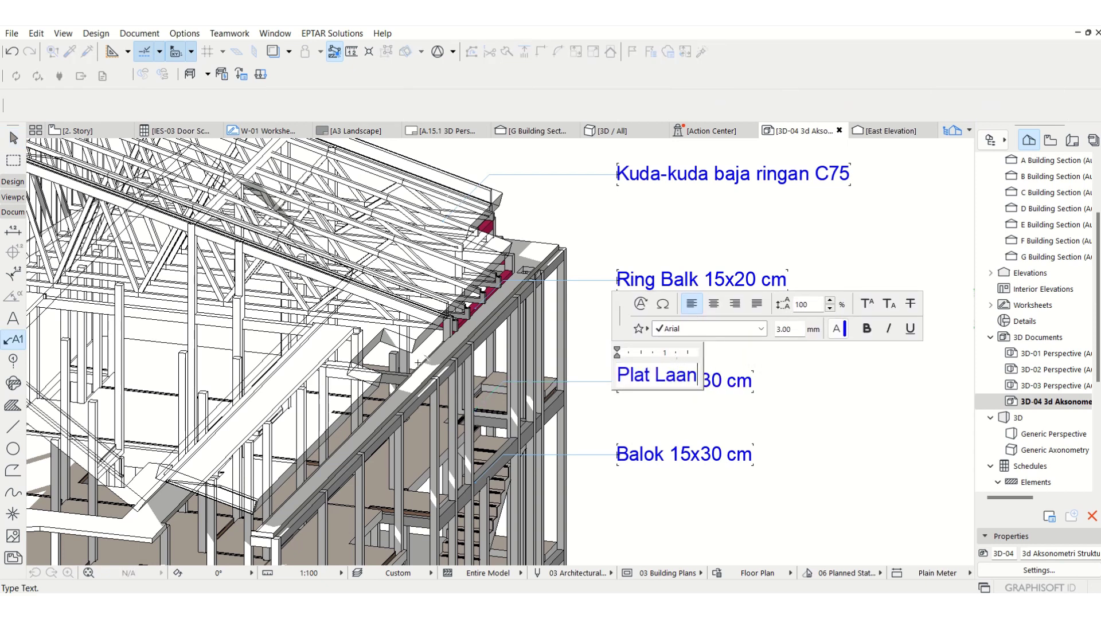
text(Beton)
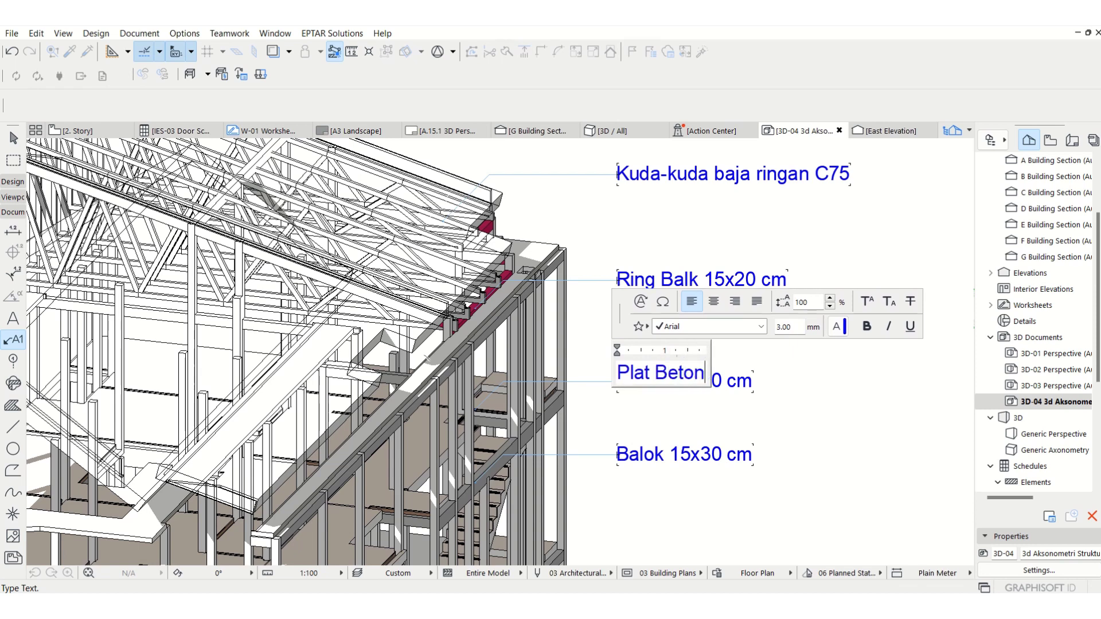
text( Lantai tebal)
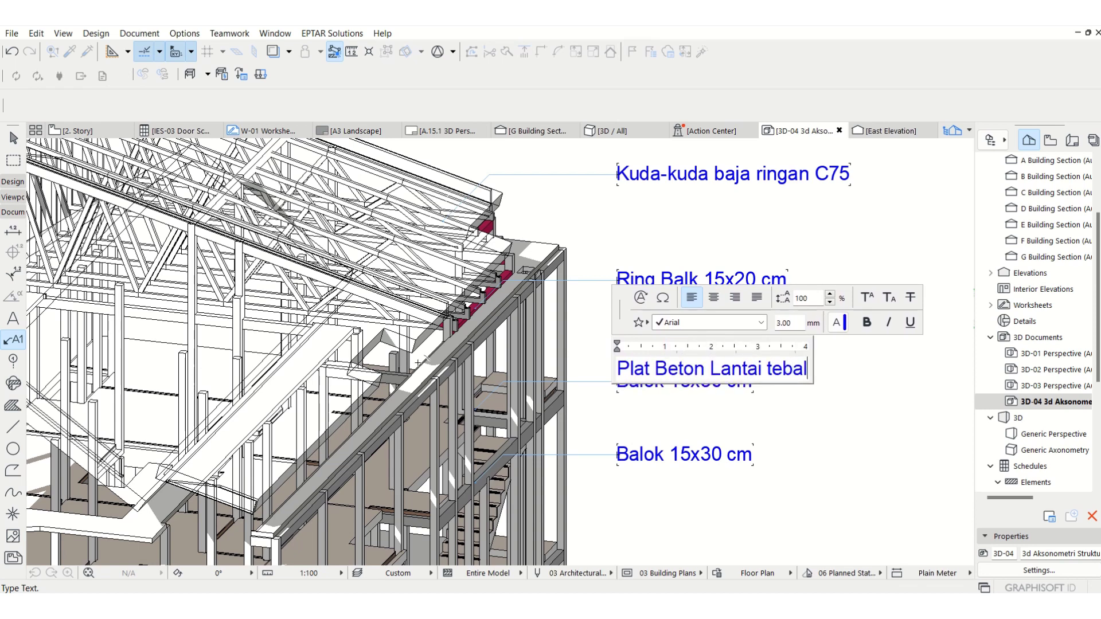
text( 12 cm)
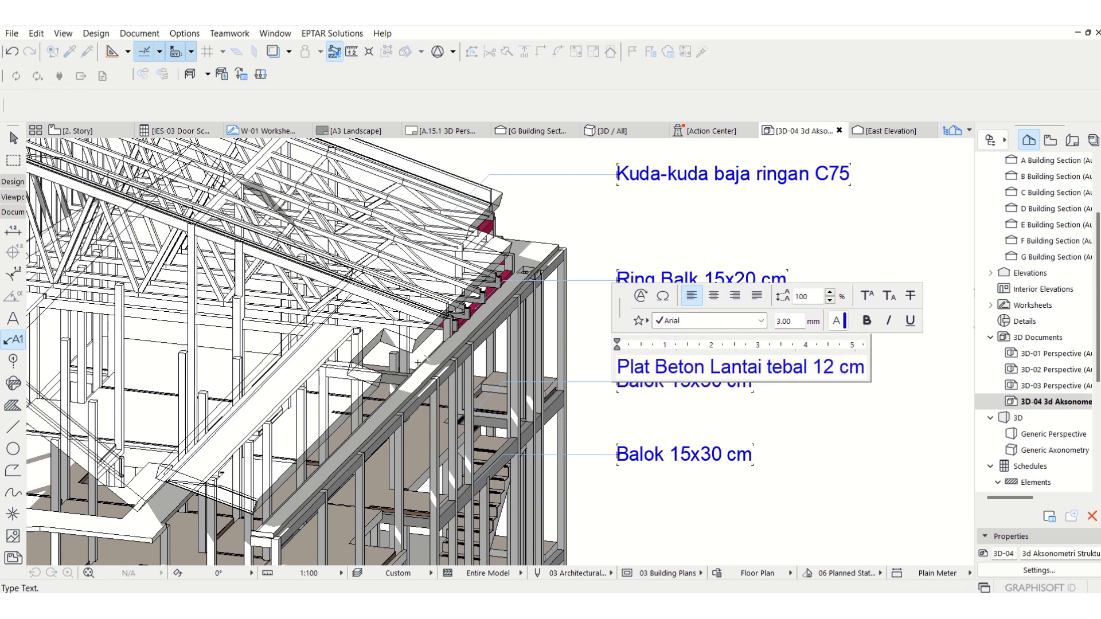
click(653, 236)
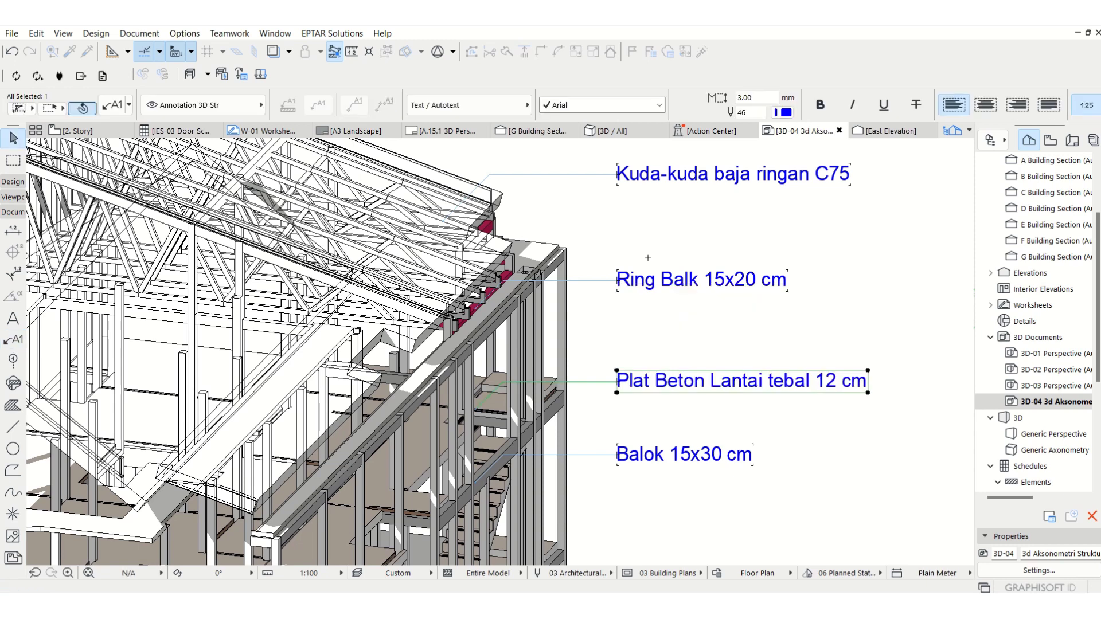
Copy the floor slab label up between the truss and ring beam labels, with its leader on the roof slab
key(ctrl+shift+d)
click(612, 381)
click(612, 222)
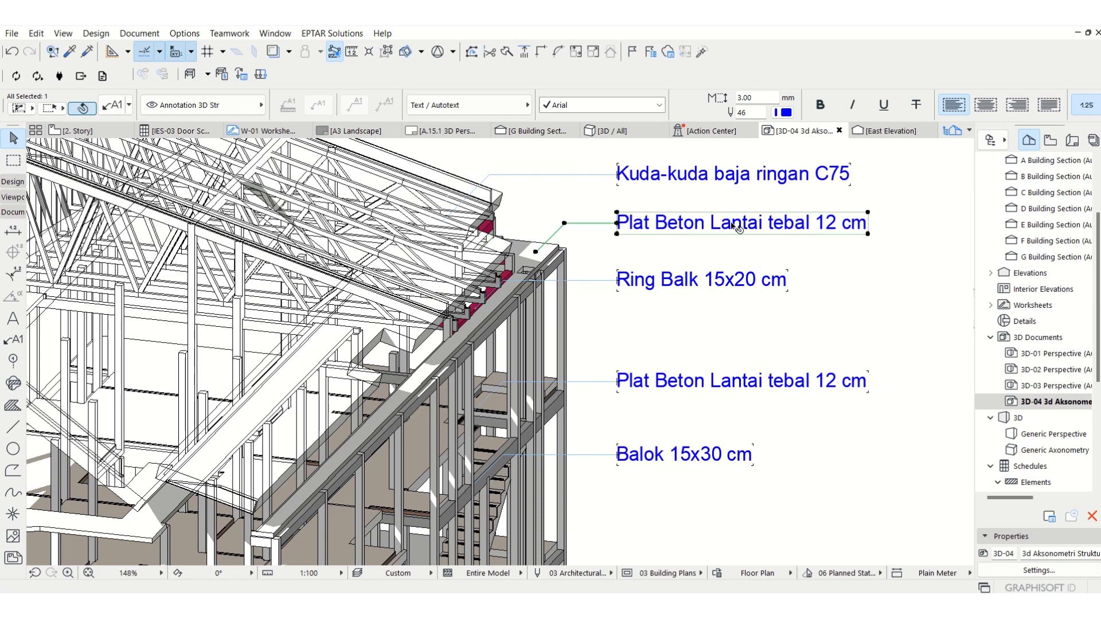
Shorten the roof slab label's text to "Plat Beton 10 cm"
double_click(714, 223)
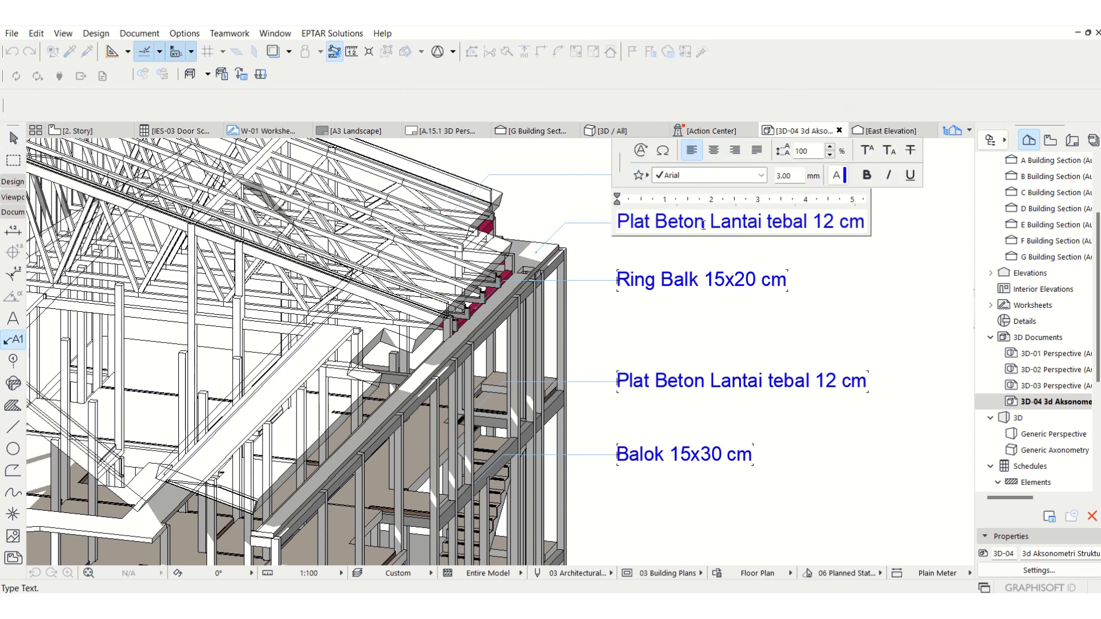
drag(712, 223, 844, 220)
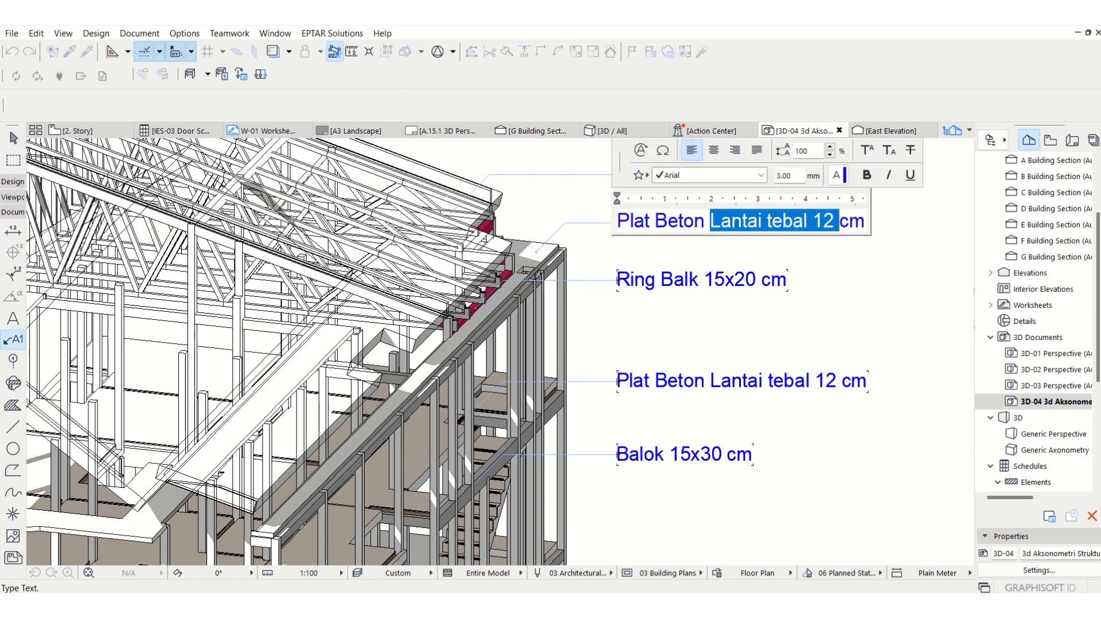
text(10)
key(Escape)
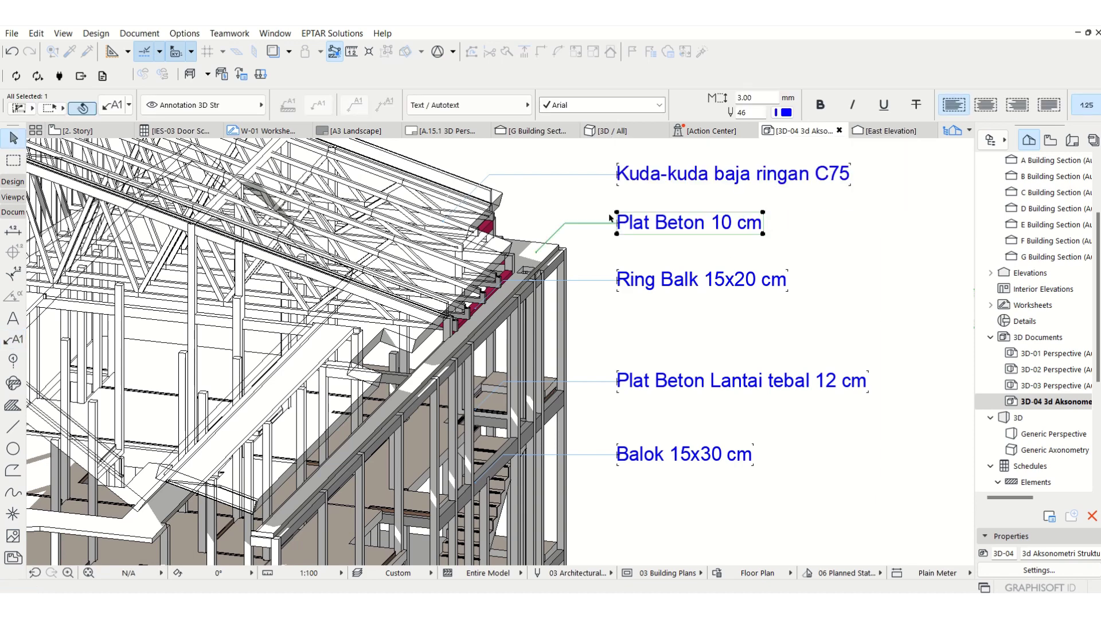
Change the thickness in the roof slab label to 12, making its text "Plat Beton 12 cm"
scroll(737, 226, down, 2)
scroll(738, 230, up, 3)
double_click(733, 226)
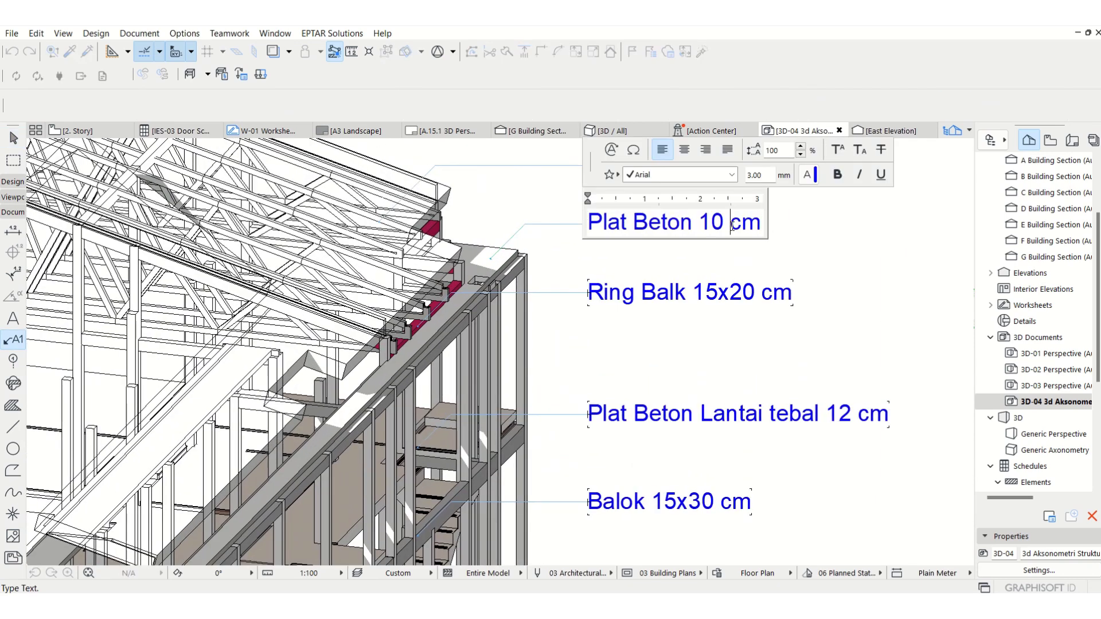
key(shift+Left)
text(2)
key(Escape)
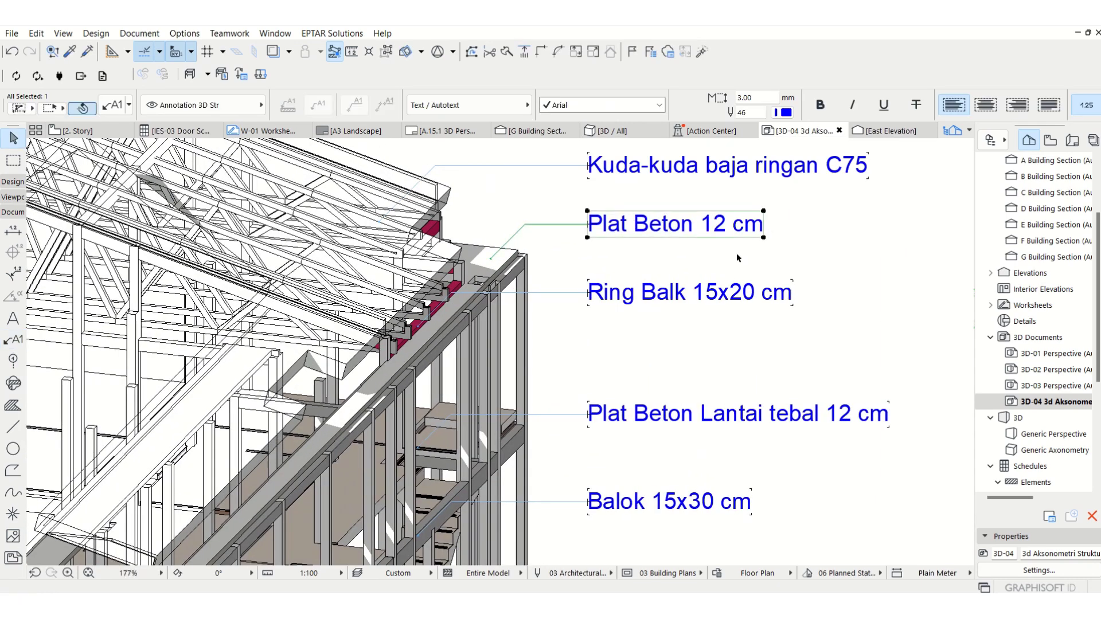
Copy the "Balok 15x30 cm" label straight down so the copy's leader points at the stairs
scroll(738, 258, down, 3)
scroll(711, 299, up, 4)
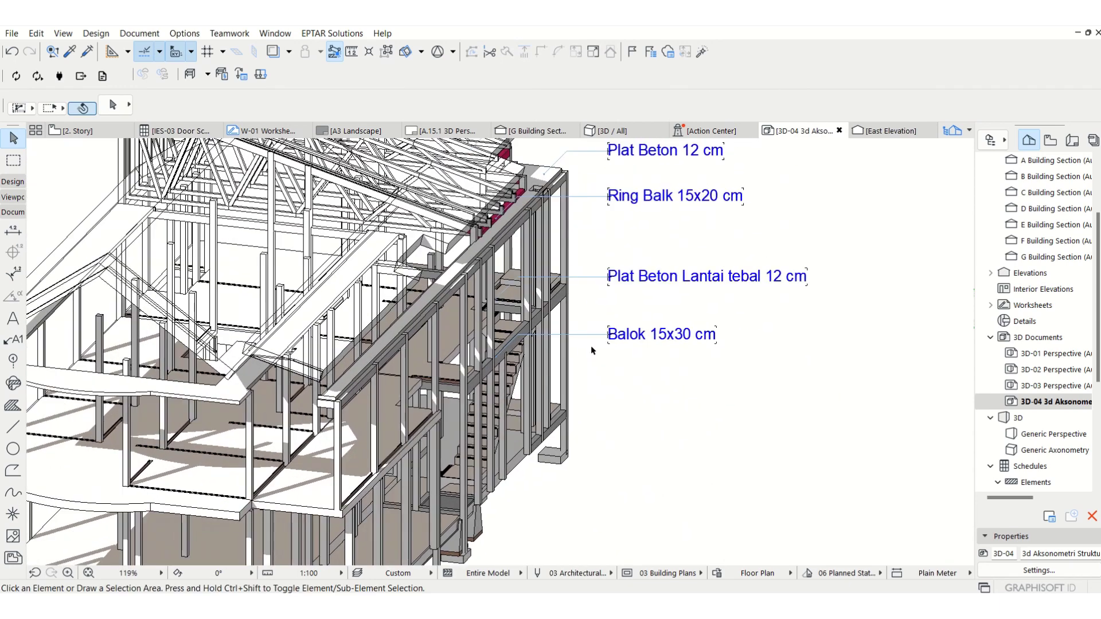
click(592, 335)
ctrl+drag(592, 338, 592, 380)
Replace the stair label's text with "Tangga"
key(ctrl+a)
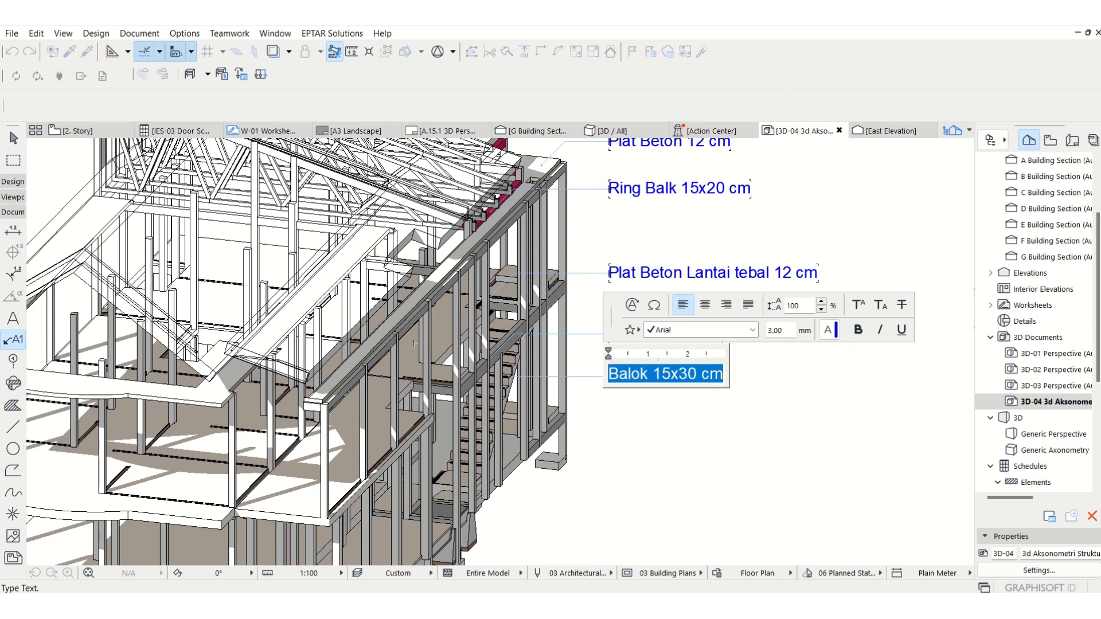
text(Tanng)
key(BackSpace)
key(BackSpace)
key(BackSpace)
key(BackSpace)
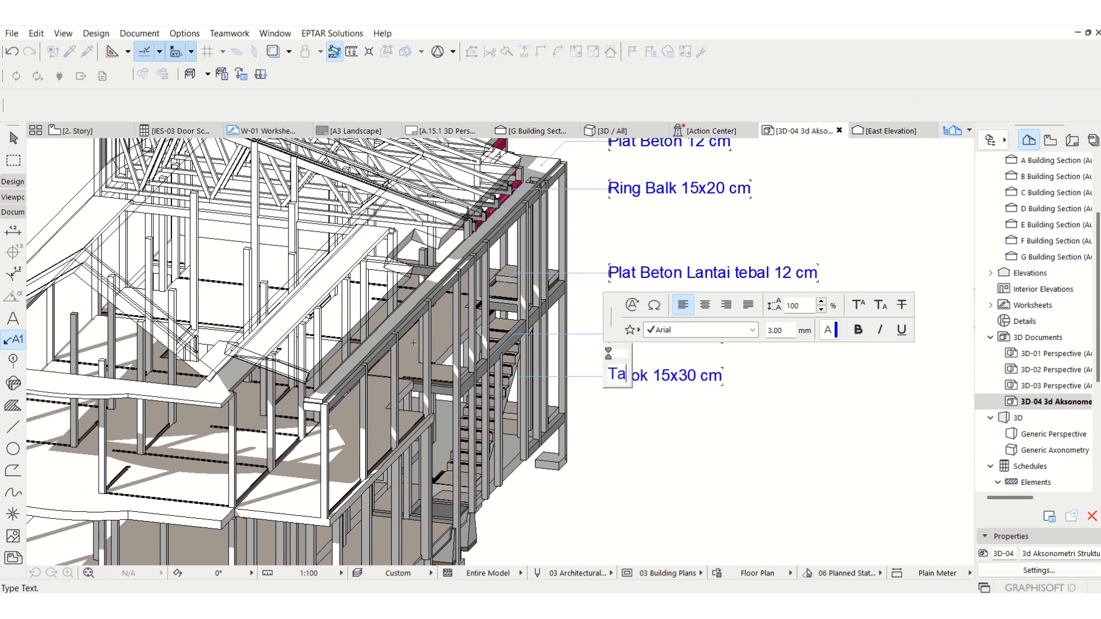
text(angga)
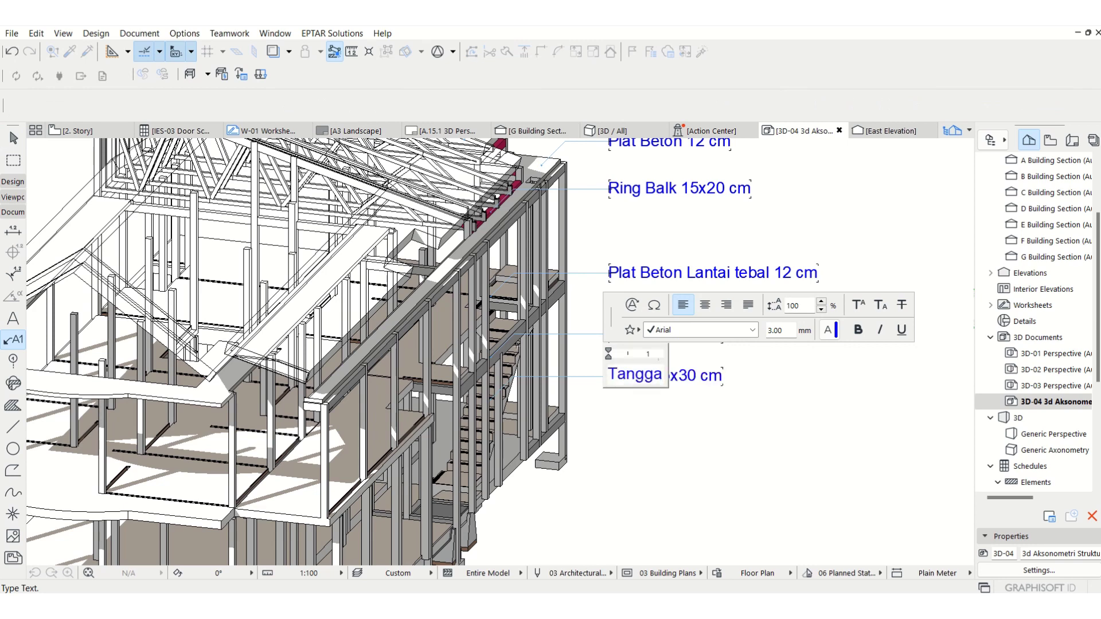
click(681, 434)
Copy the "Tangga" label up between the floor slab and beam labels and move the copy's leader arrowhead onto the corner column
scroll(677, 419, up, 2)
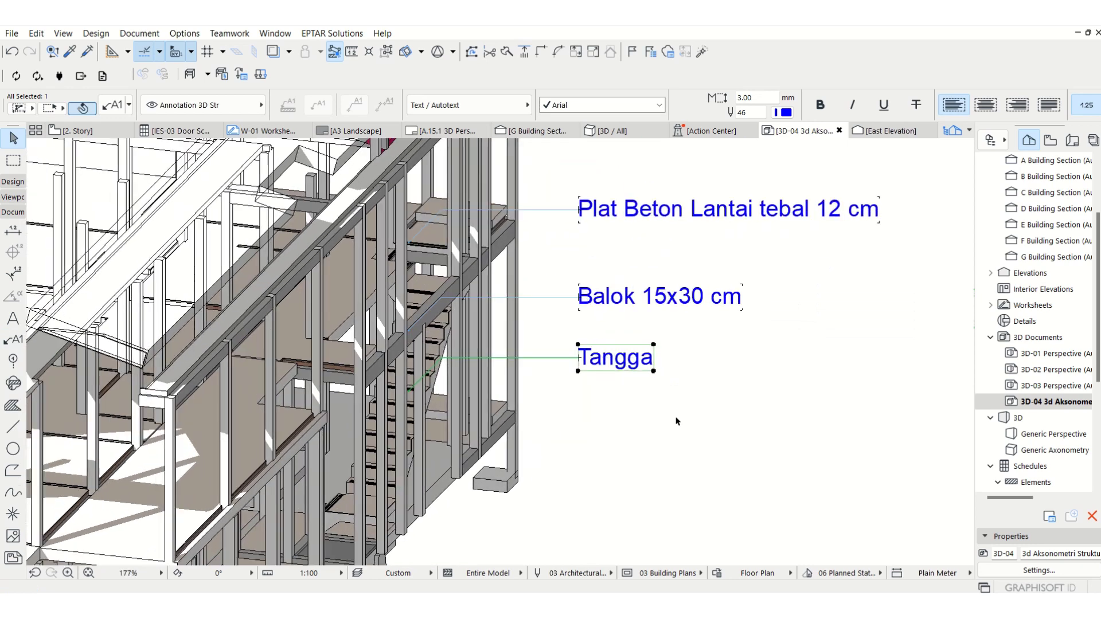
click(555, 356)
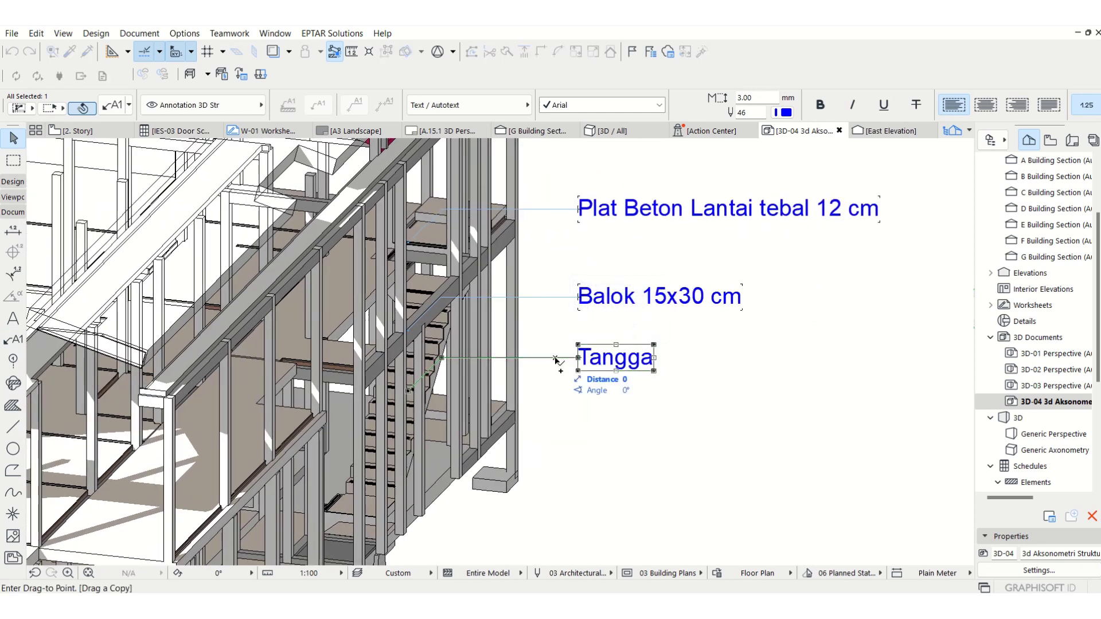
click(561, 250)
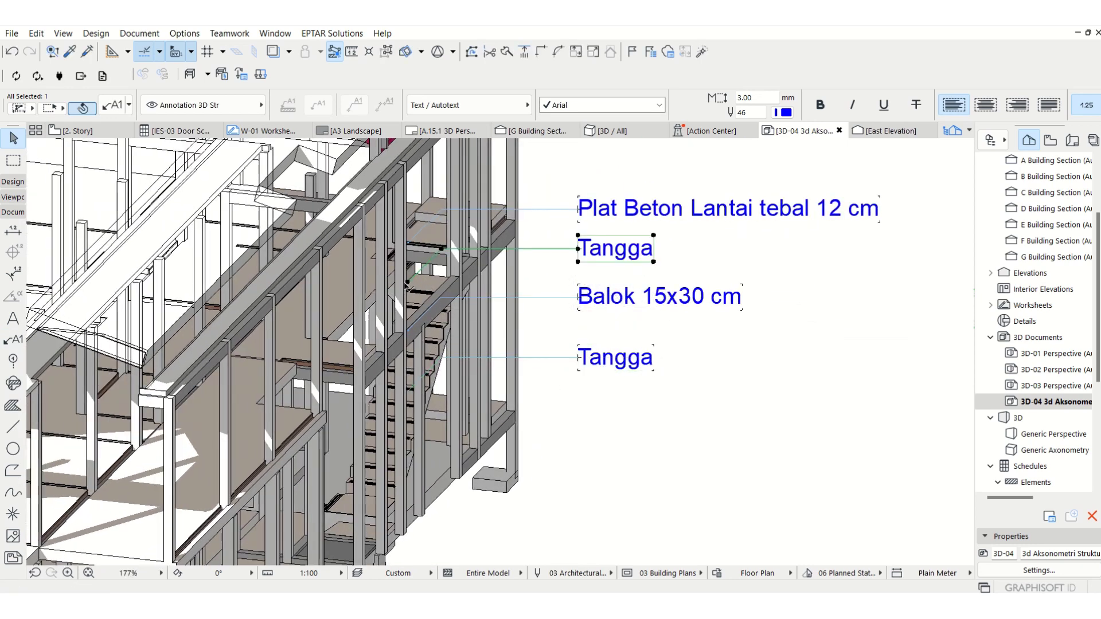
click(406, 285)
click(516, 270)
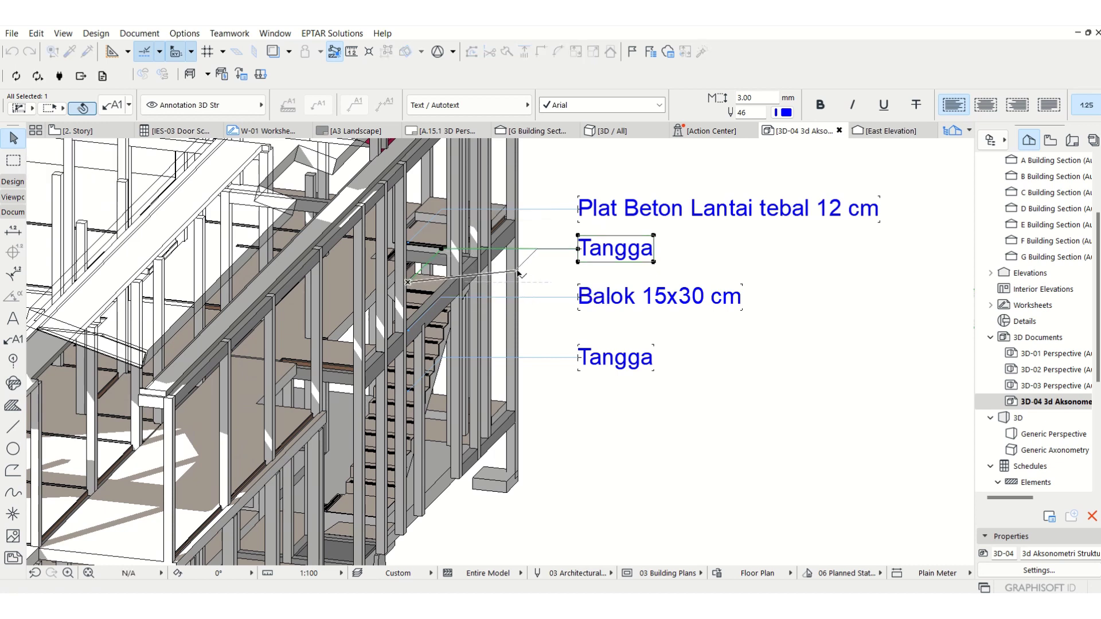
Replace the column label's text with "Kolom beton 15x30 cm"
double_click(619, 255)
drag(653, 257, 578, 253)
text(kolo)
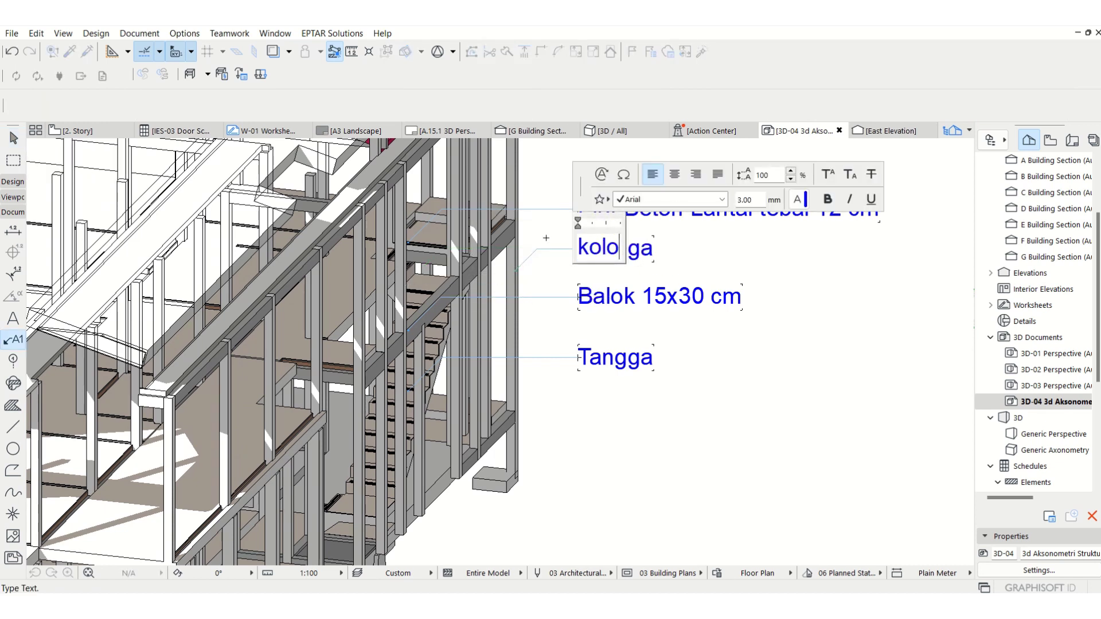
key(ctrl+z)
text(K)
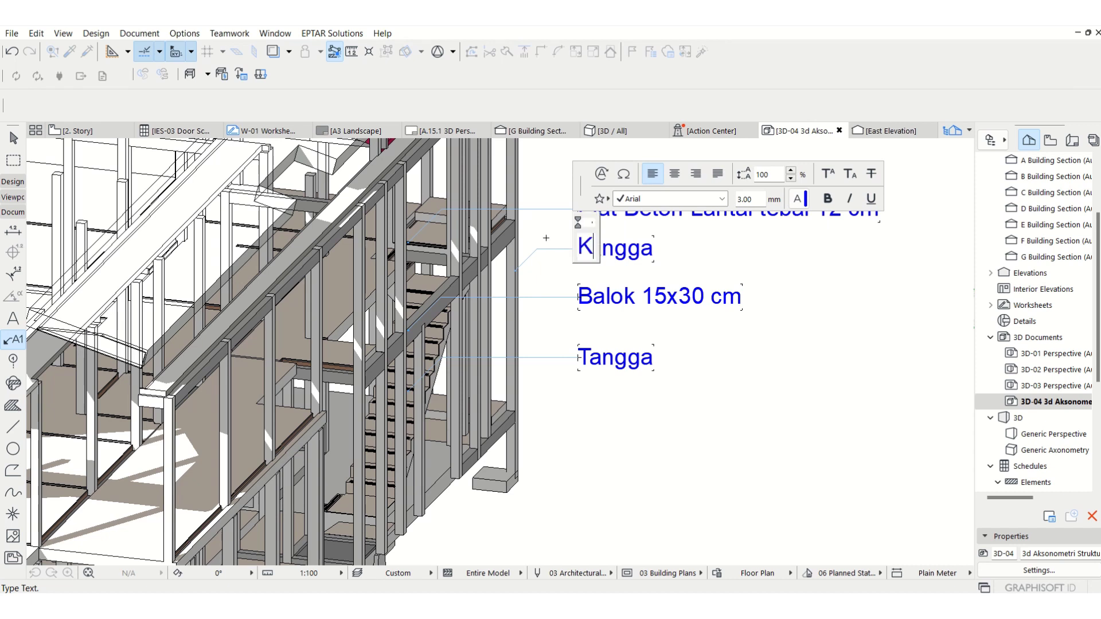
text(olom bet)
key(BackSpace)
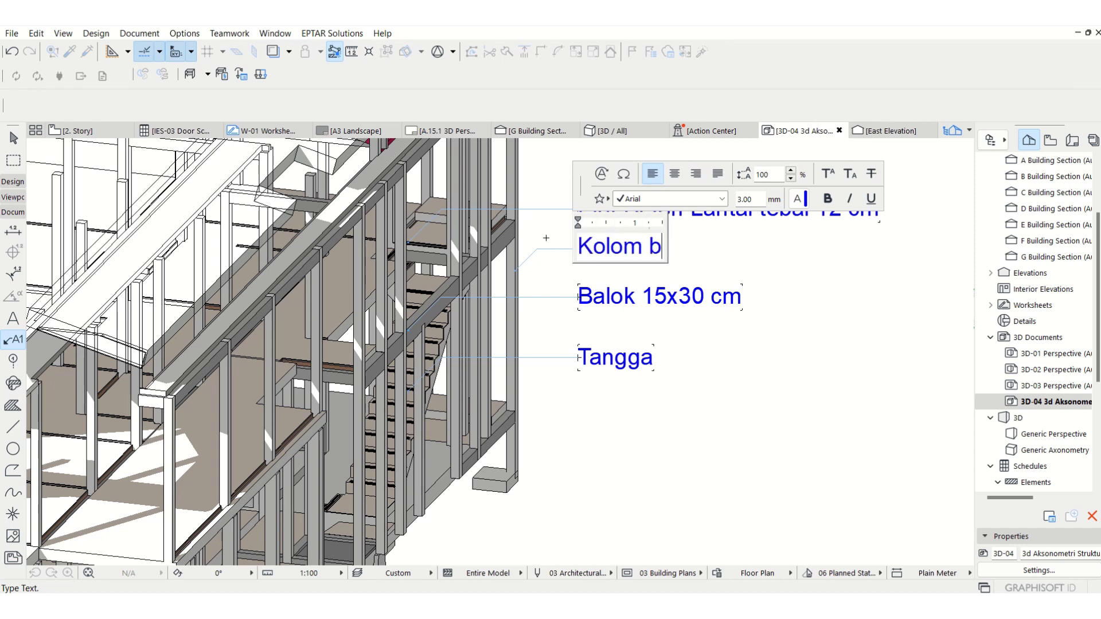
text(eton 15)
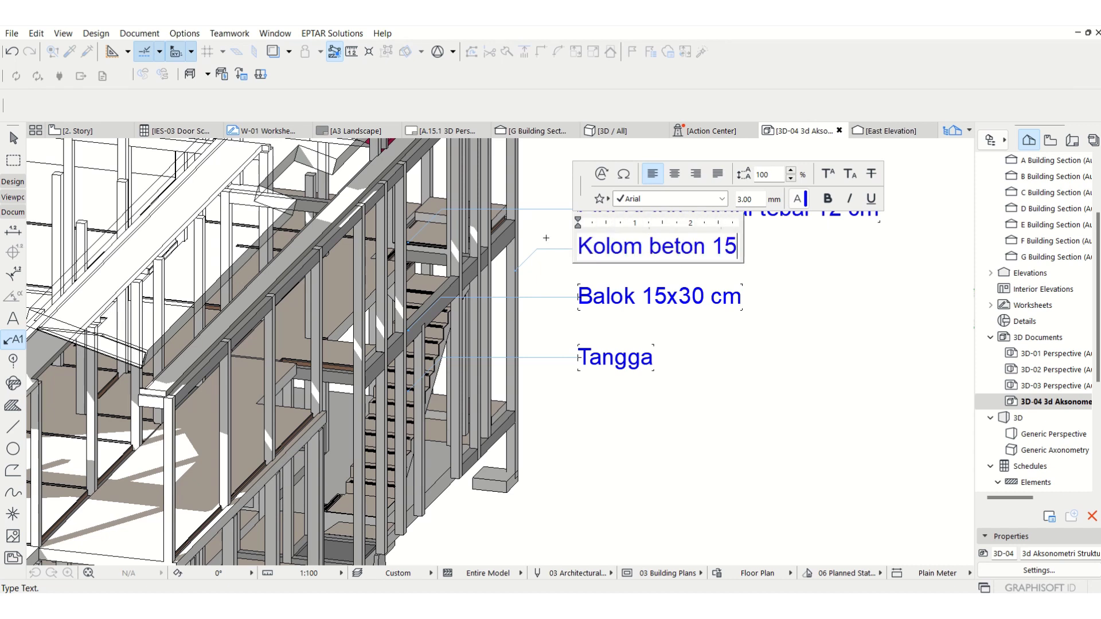
text(x30 cm)
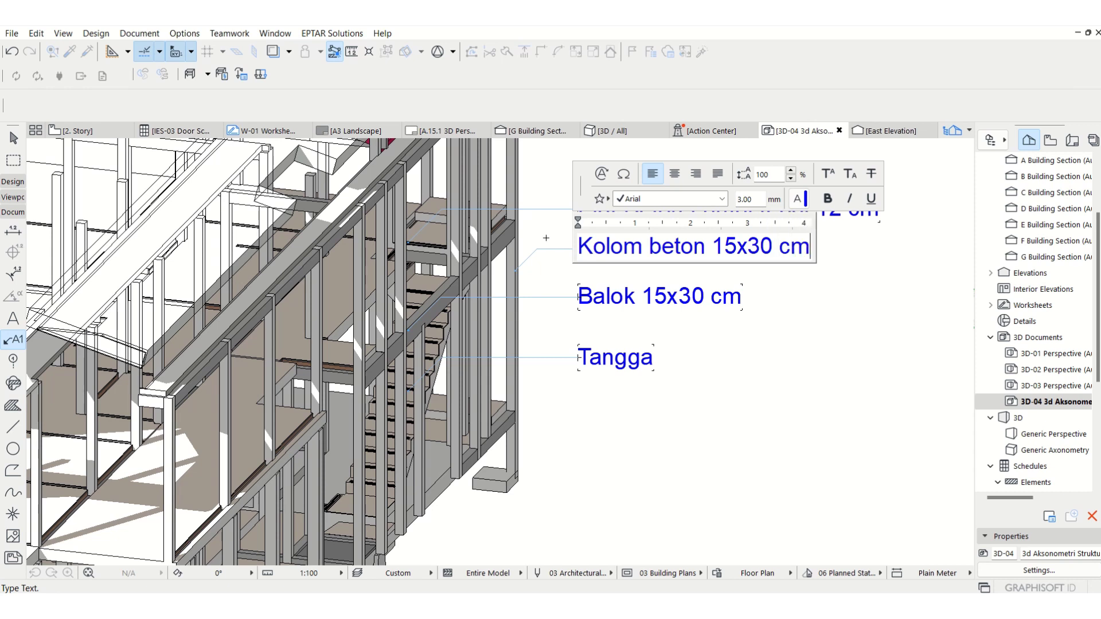
key(Escape)
Copy the "Kolom beton 15x30 cm" label straight down so the copy's leader points at the corner column's footing
key(ctrl+d)
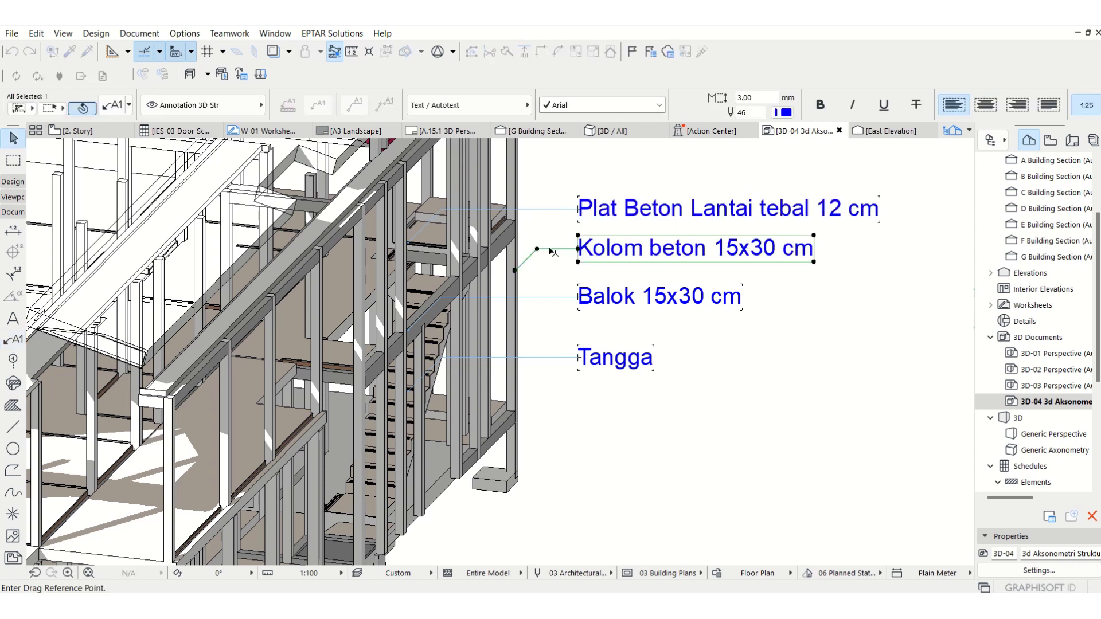
click(550, 252)
key(Escape)
click(559, 457)
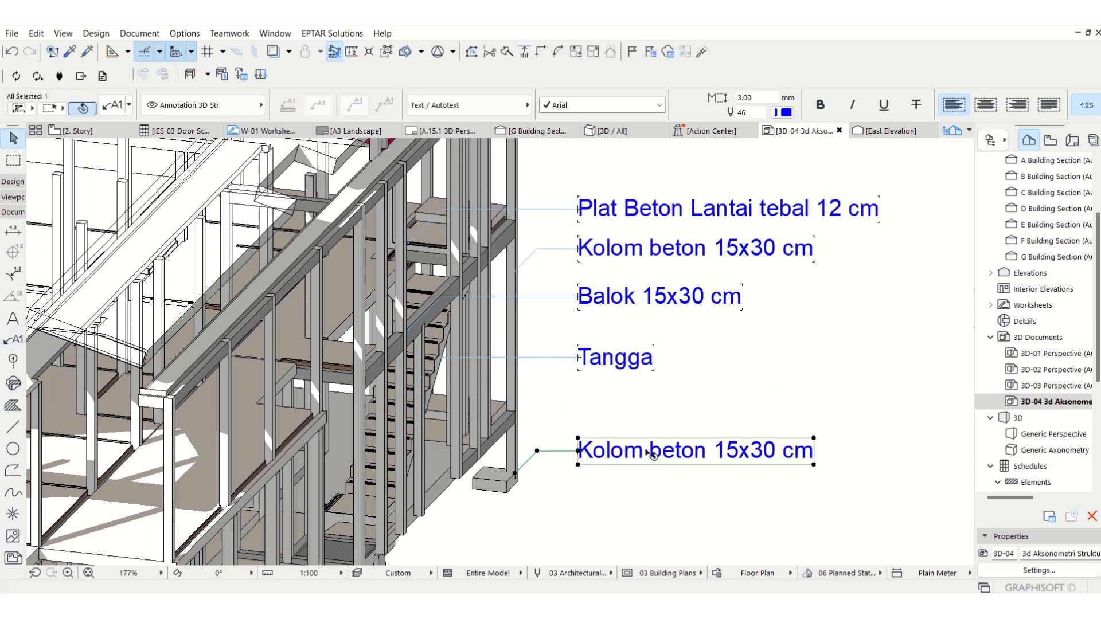
Replace the footing label's text with "Footplat 80x80x20 cm"
double_click(643, 452)
drag(582, 451, 818, 451)
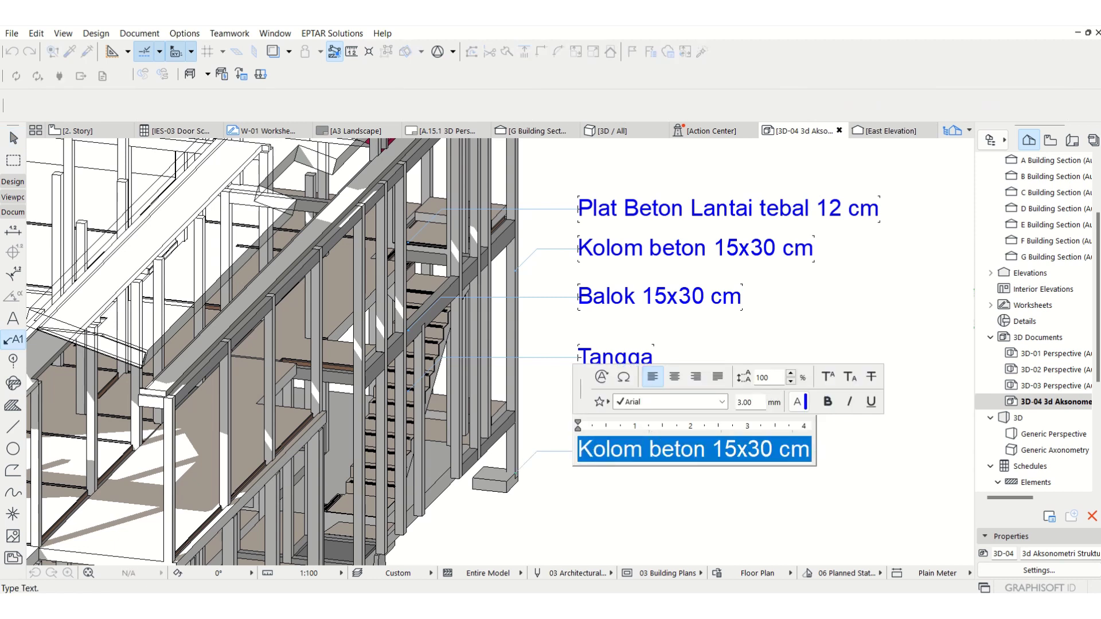
text(Footplat)
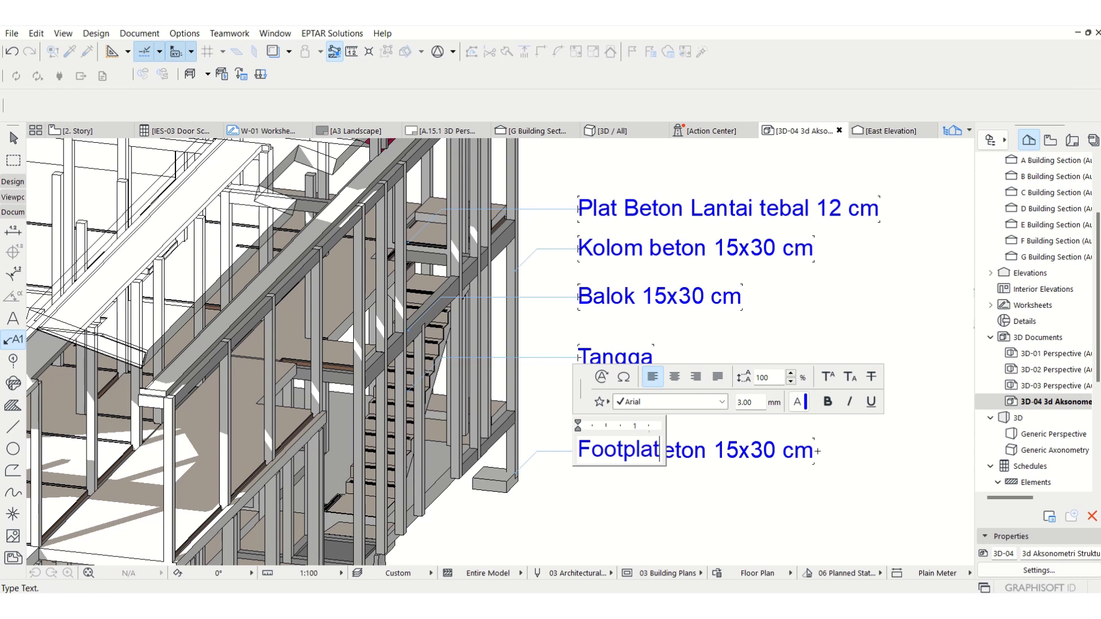
text( 80x)
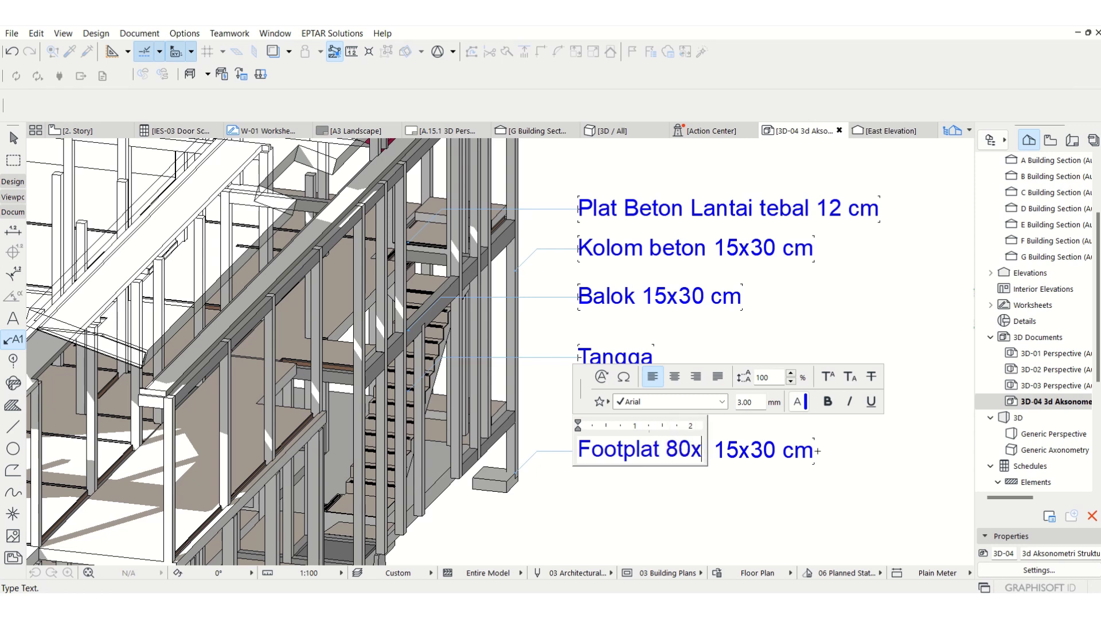
text(80x20 cm)
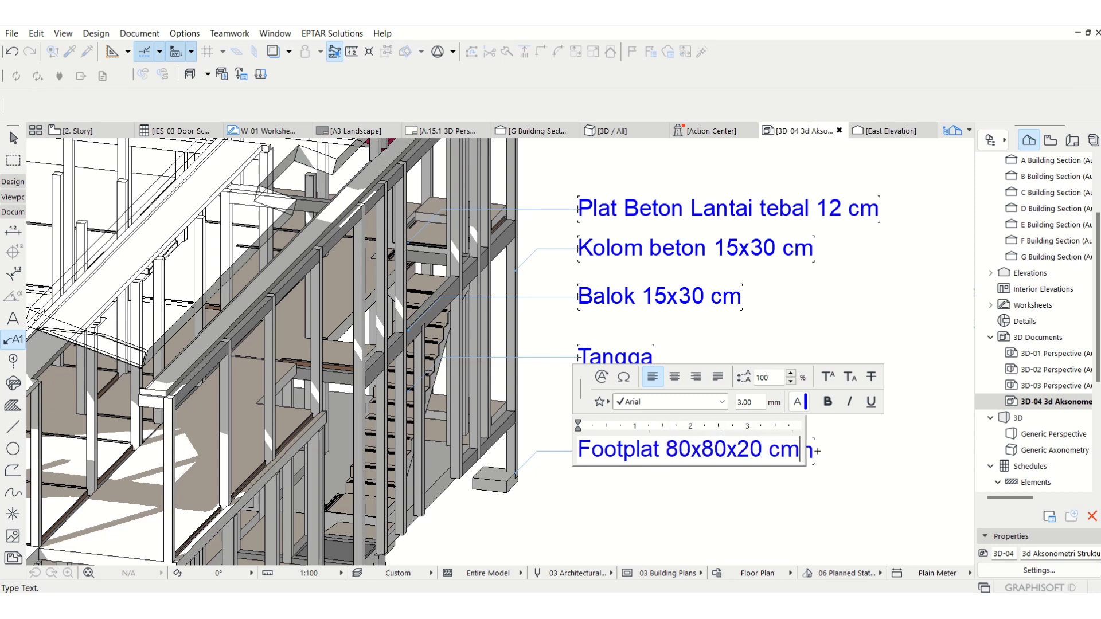
click(725, 288)
Copy the "Footplat 80x80x20 cm" label straight down and move the copy's leader arrowhead onto the strip foundation near the stairs
scroll(611, 252, down, 5)
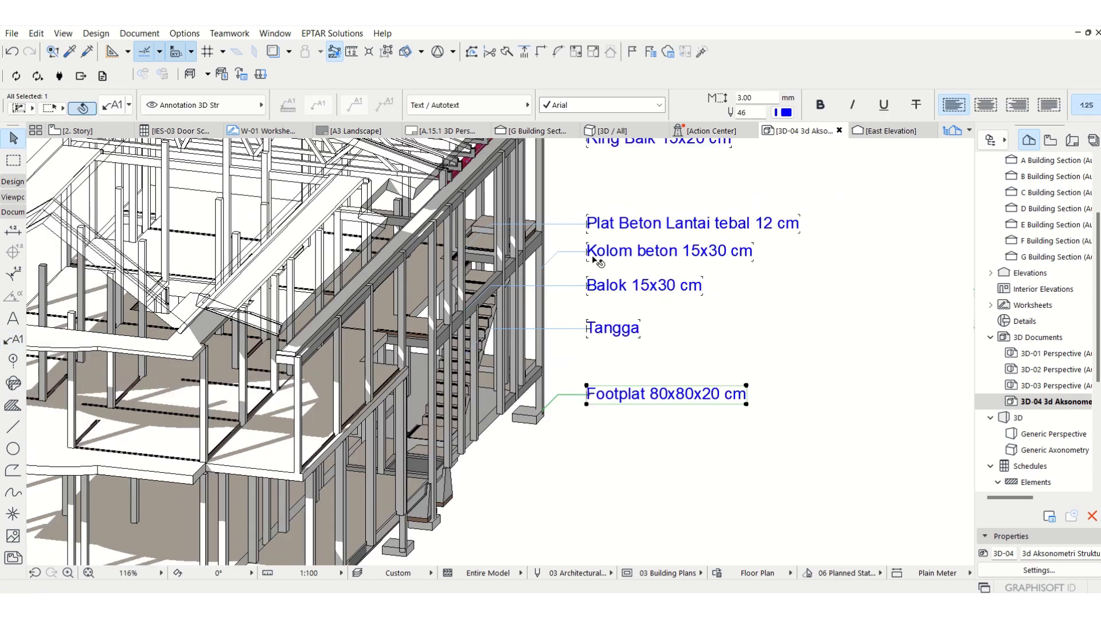
scroll(566, 360, up, 4)
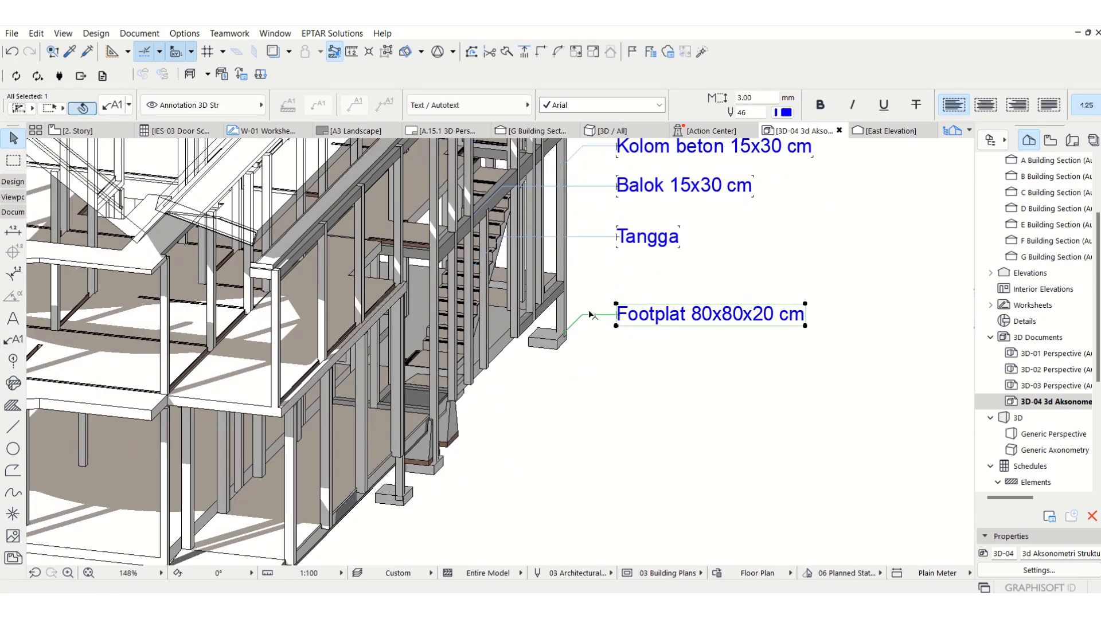
key(ctrl+shift+d)
click(590, 314)
click(590, 409)
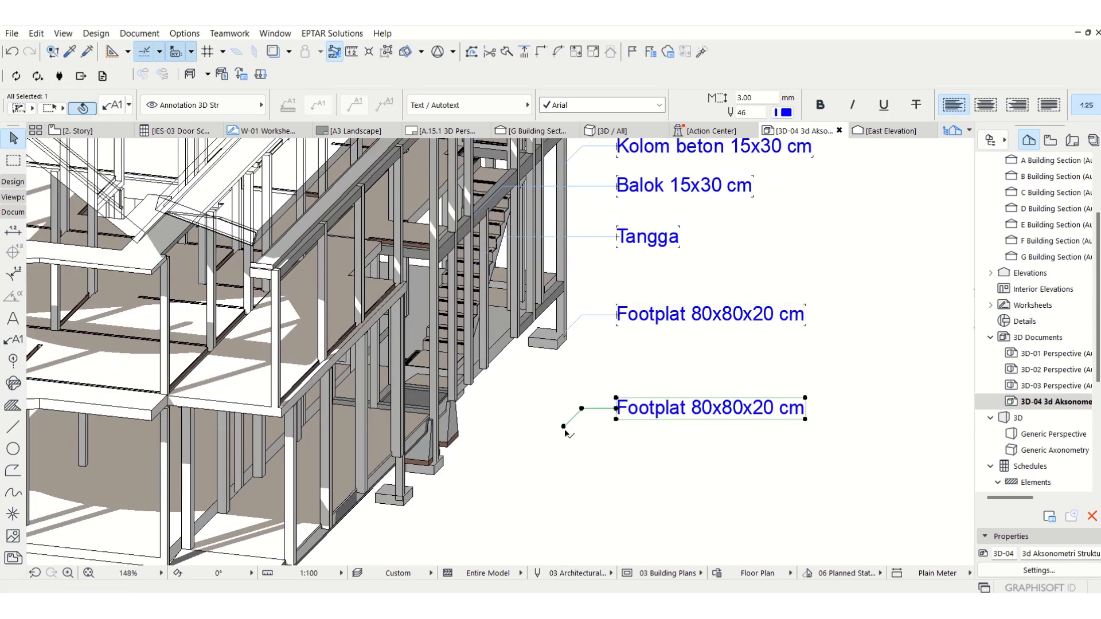
drag(563, 428, 458, 427)
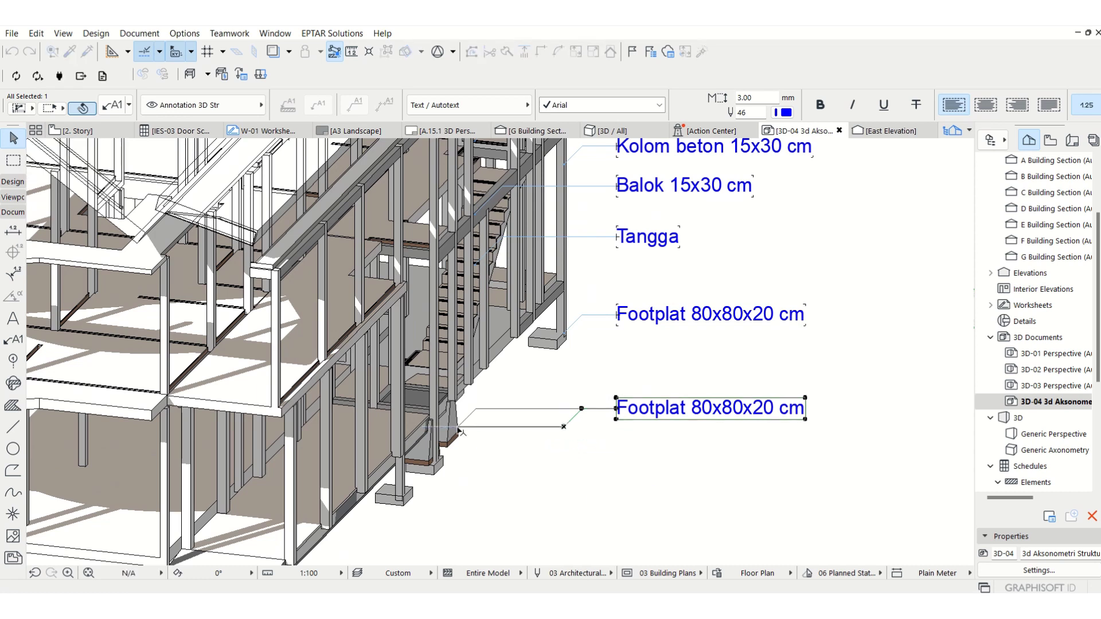
Replace the strip foundation label's text with "Pasangan bati kali"
double_click(668, 413)
drag(621, 407, 807, 408)
text(P)
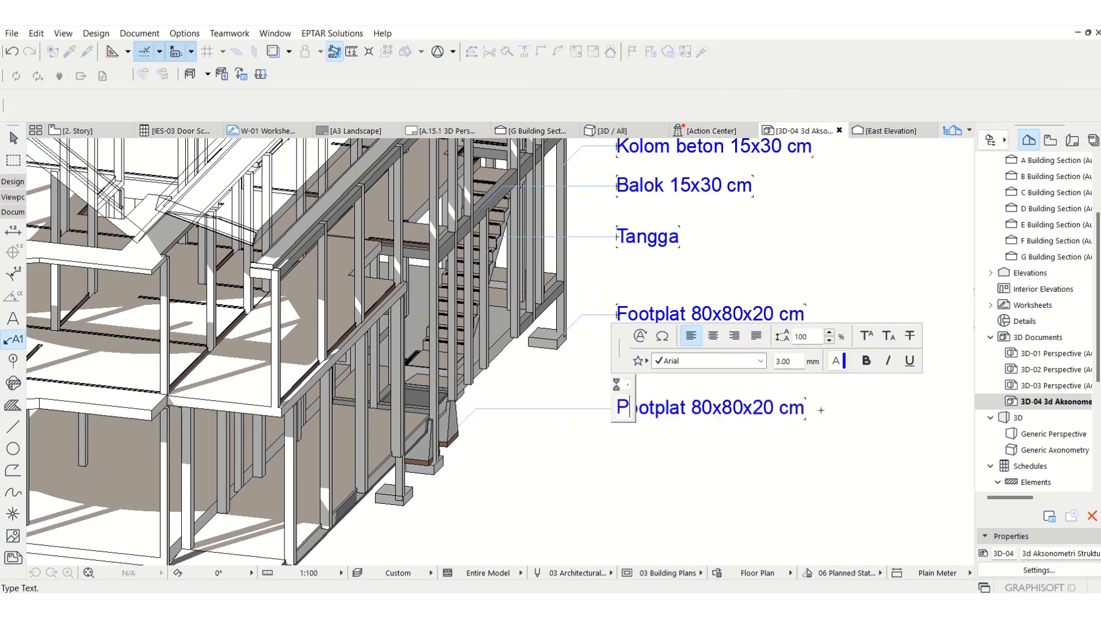
text(asangan bati kali)
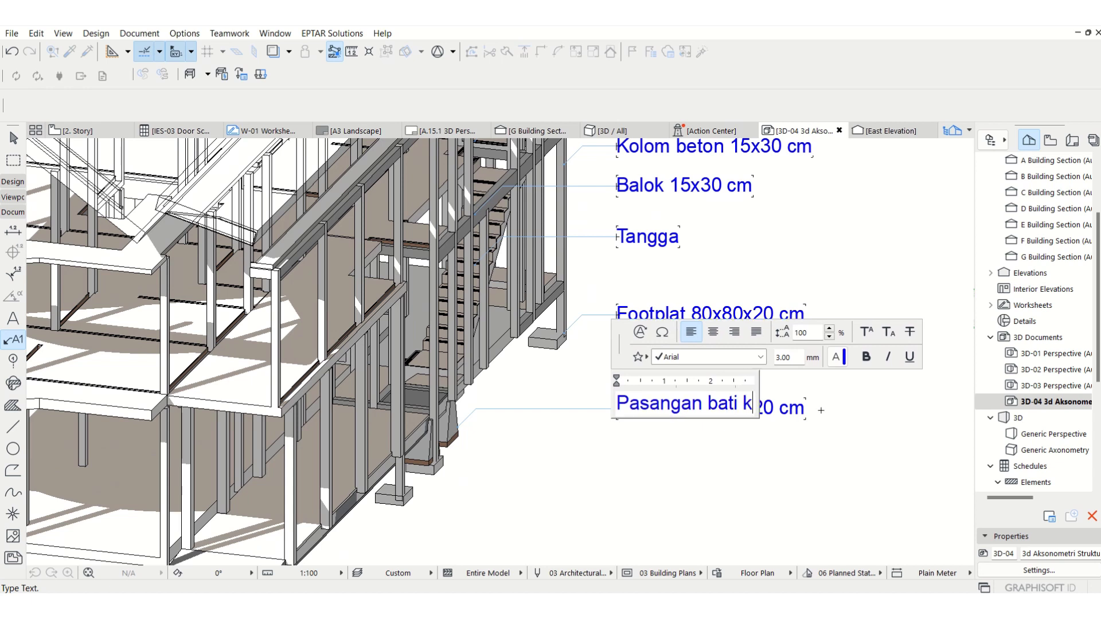
click(611, 485)
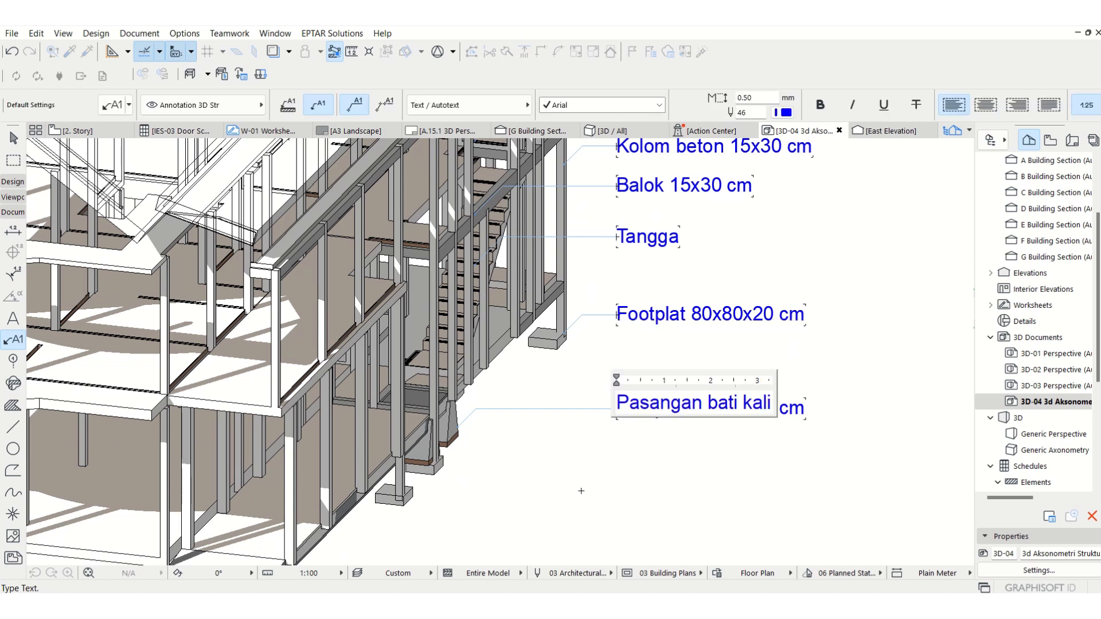
Copy the "Footplat 80x80x20 cm" label up between the stair and footing labels so its leader points at the ground beam
click(602, 315)
click(601, 315)
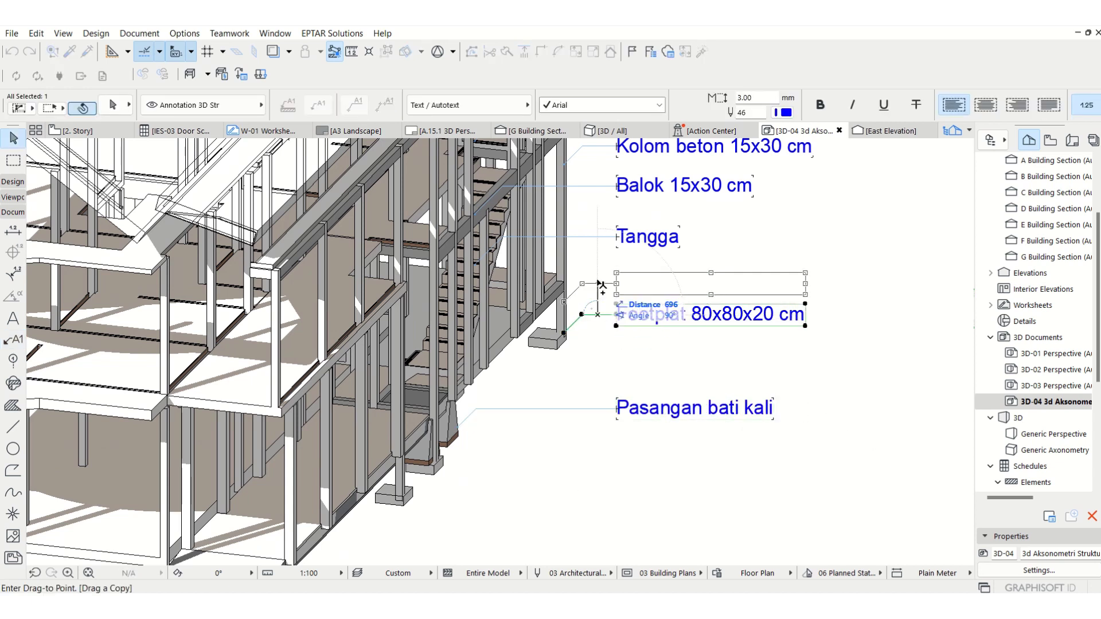
ctrl+click(601, 269)
Replace the ground beam label's text with "Sloof" and deselect the label
double_click(669, 279)
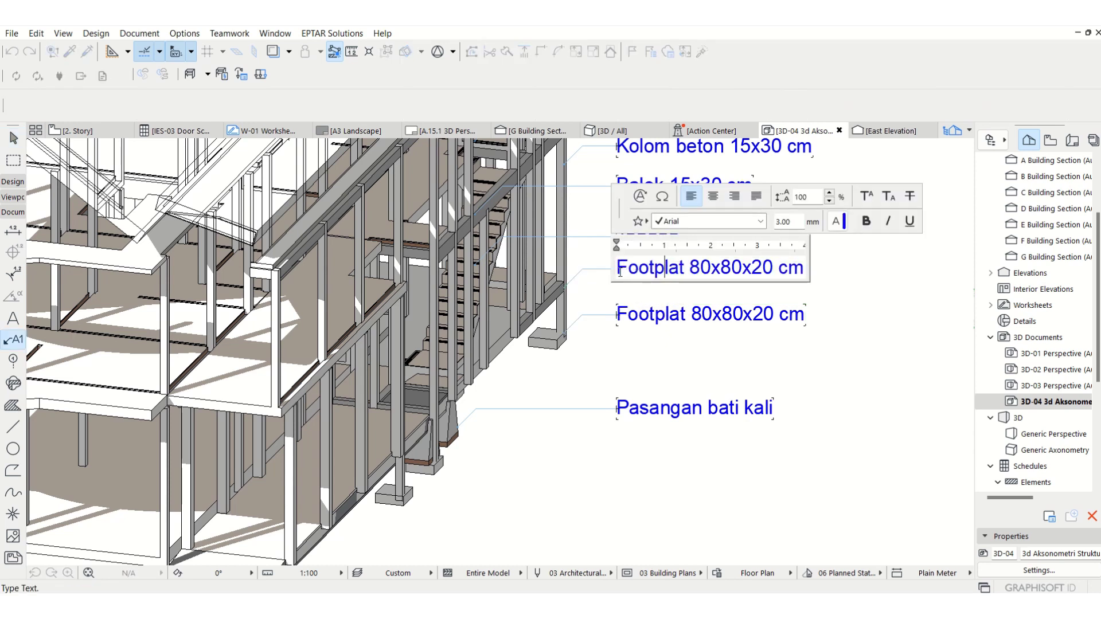
key(ctrl+a)
text(Sloof)
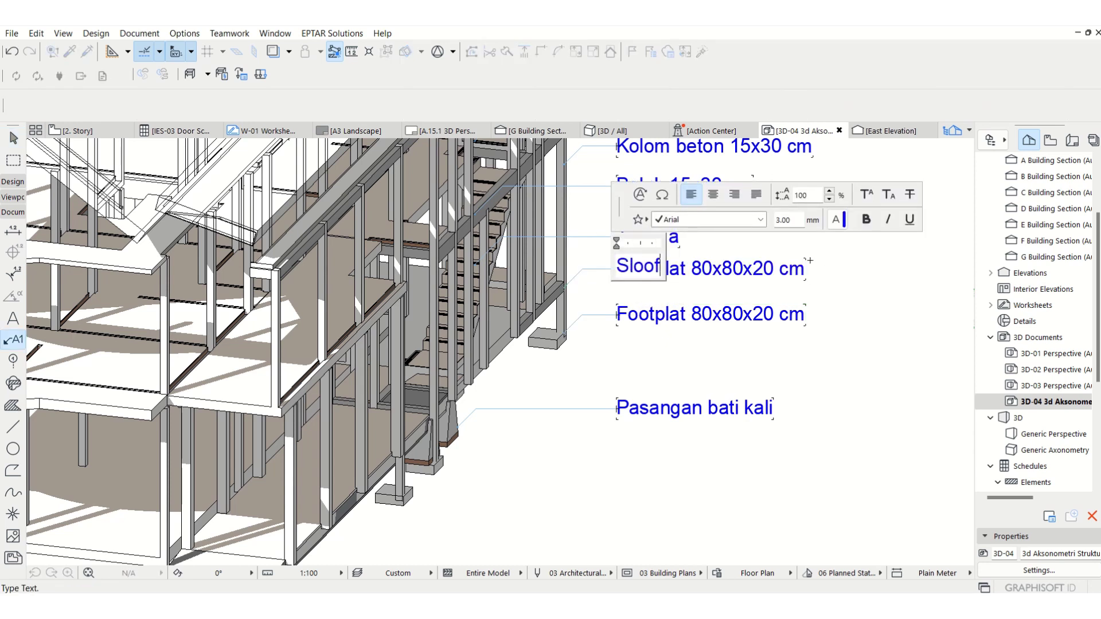
click(686, 360)
click(625, 370)
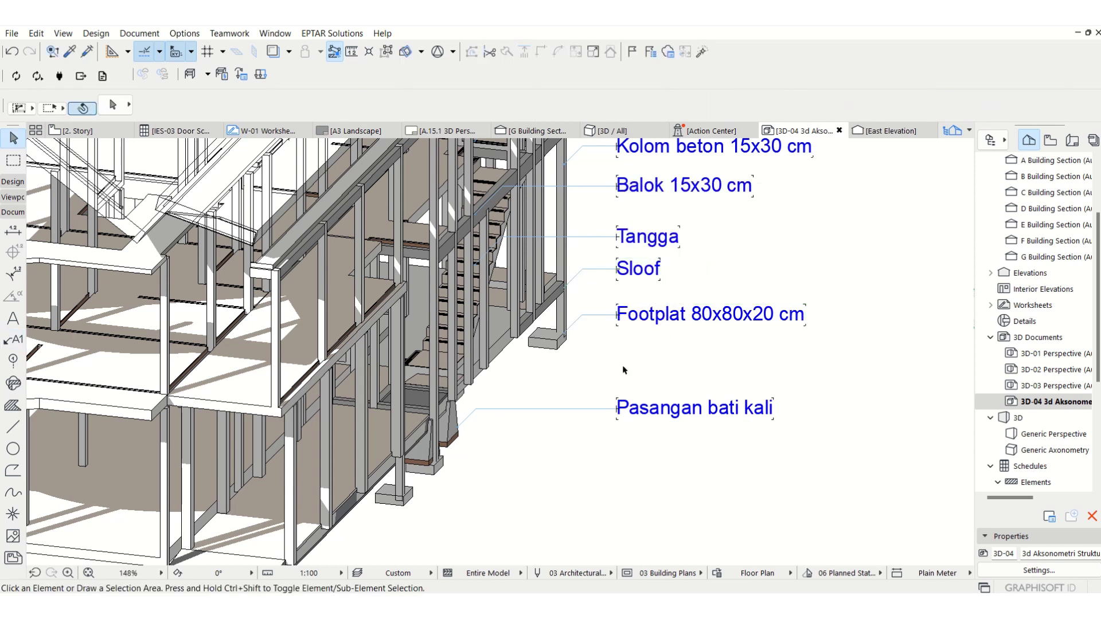
Open the "3D-04 3d Aksonometri Struktur" saved view under 3D Documents in the View Map
scroll(624, 368, down, 5)
middle_drag(699, 291, 682, 317)
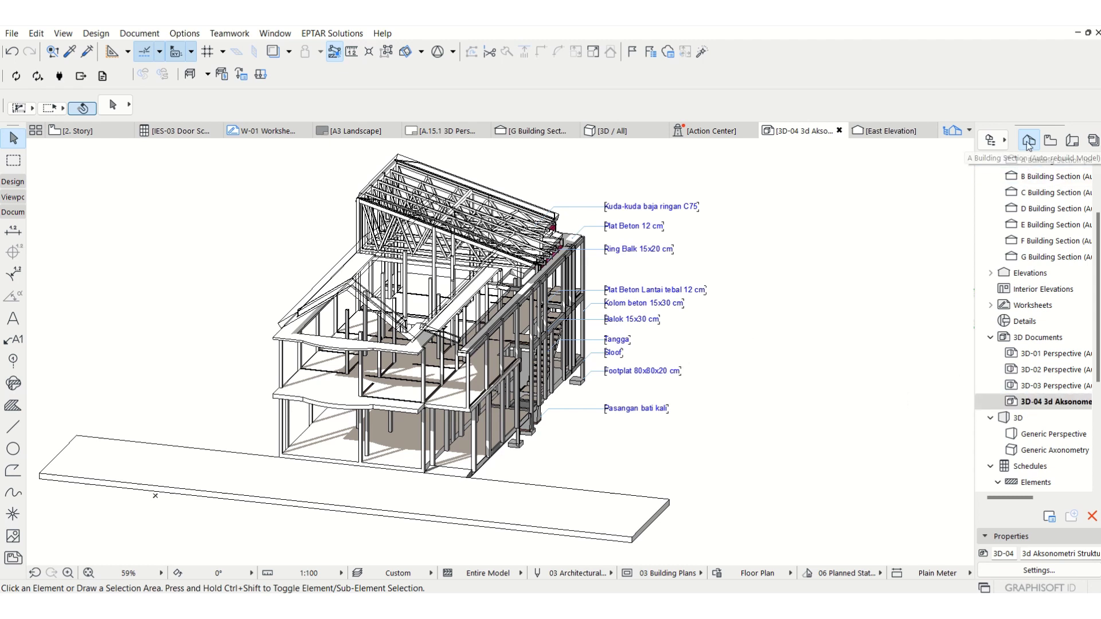
click(1054, 142)
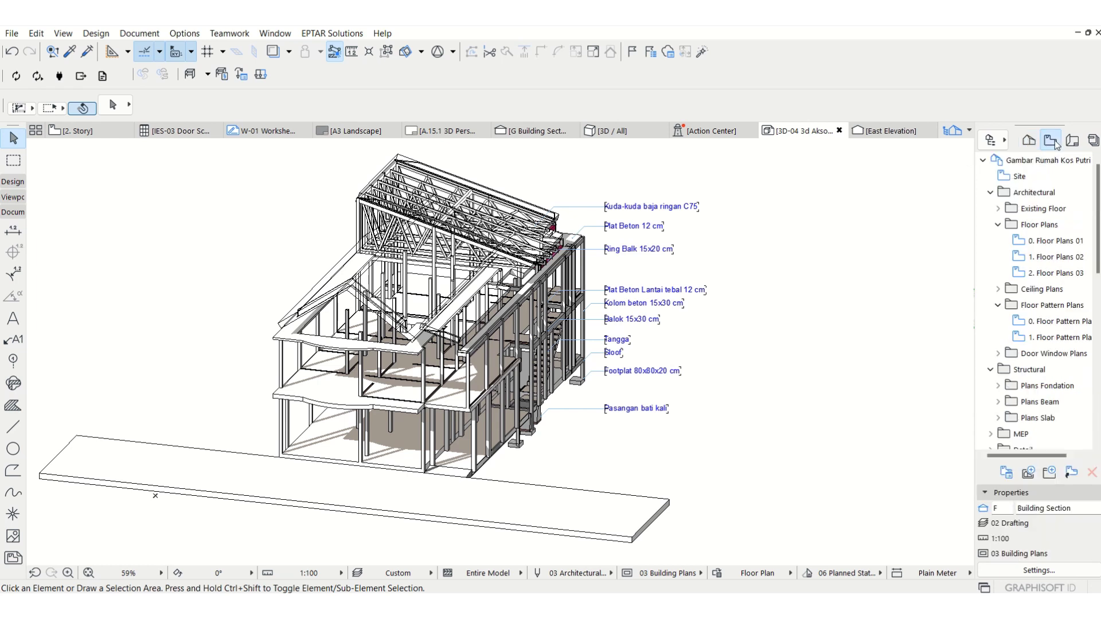
scroll(1044, 230, down, 10)
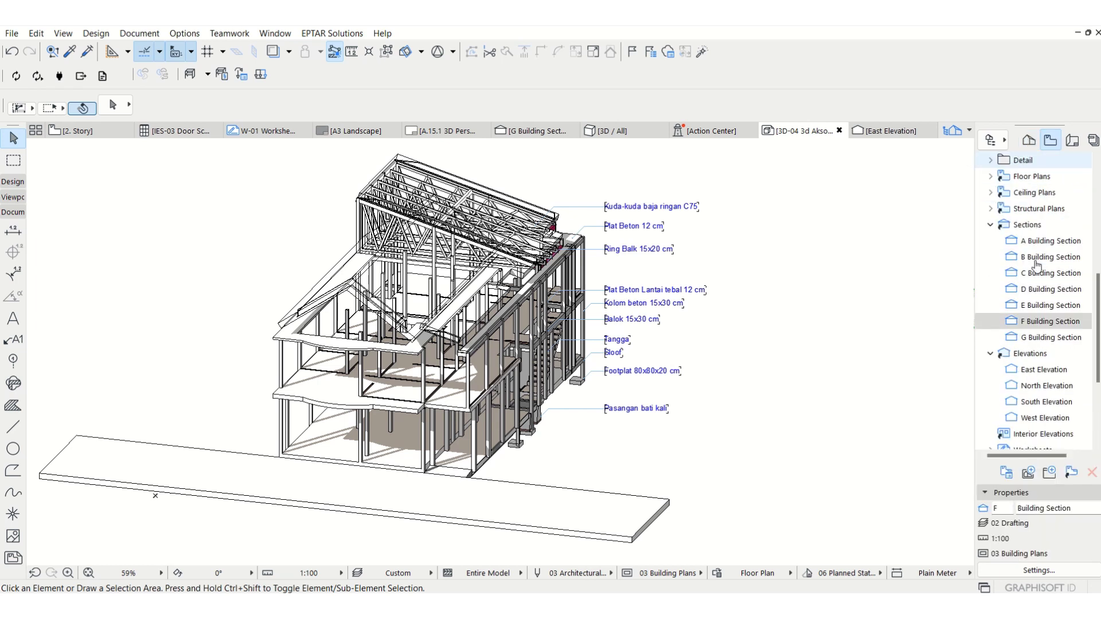
scroll(1036, 269, down, 3)
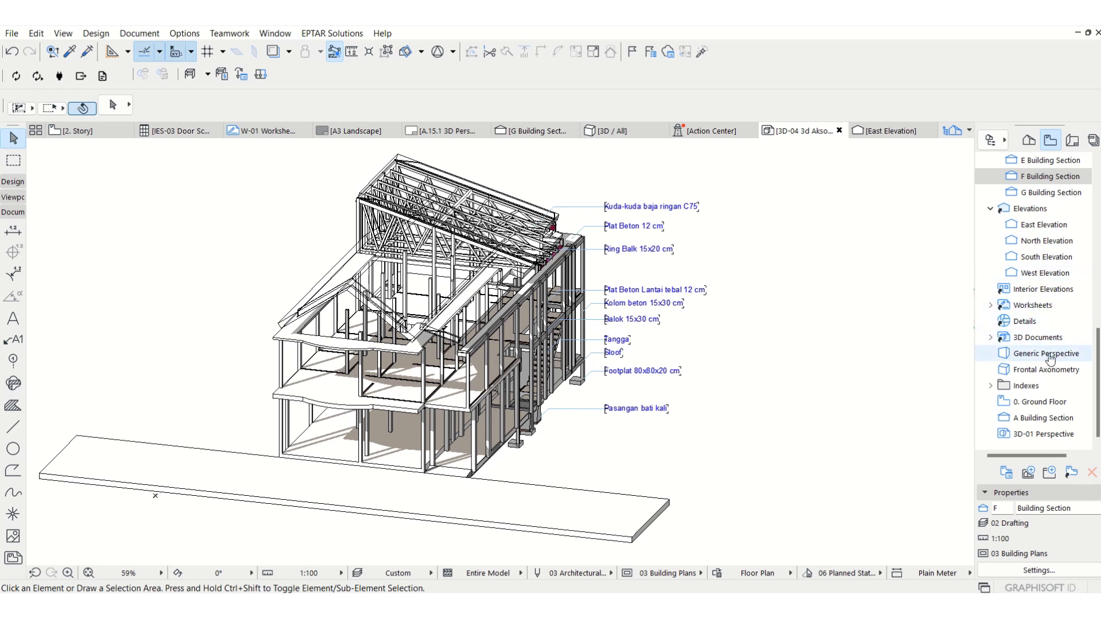
click(984, 337)
click(990, 338)
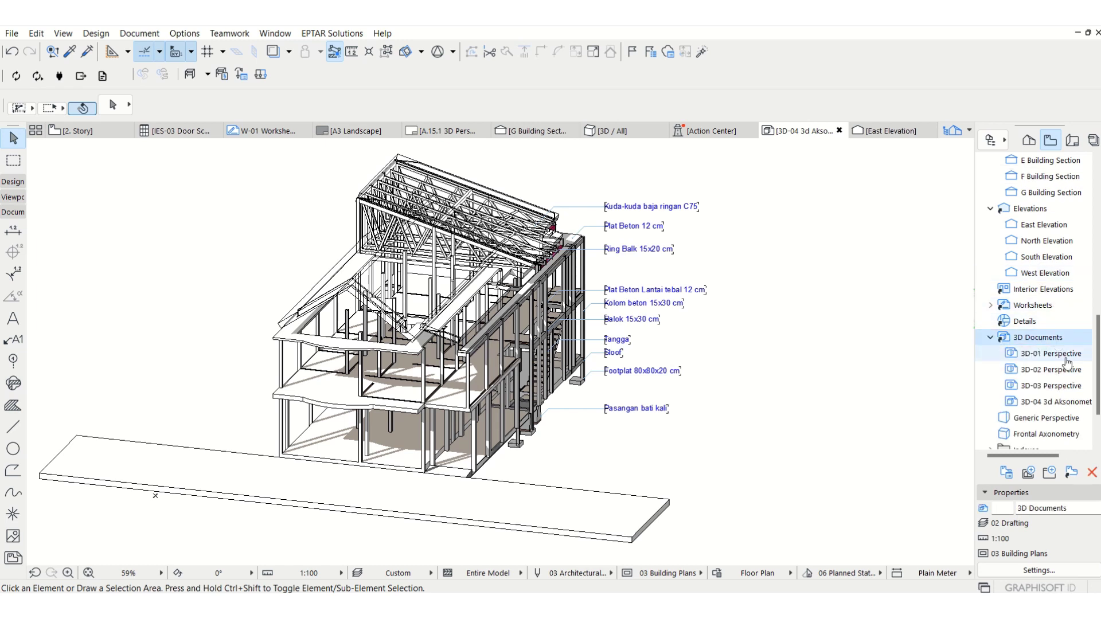
click(1058, 403)
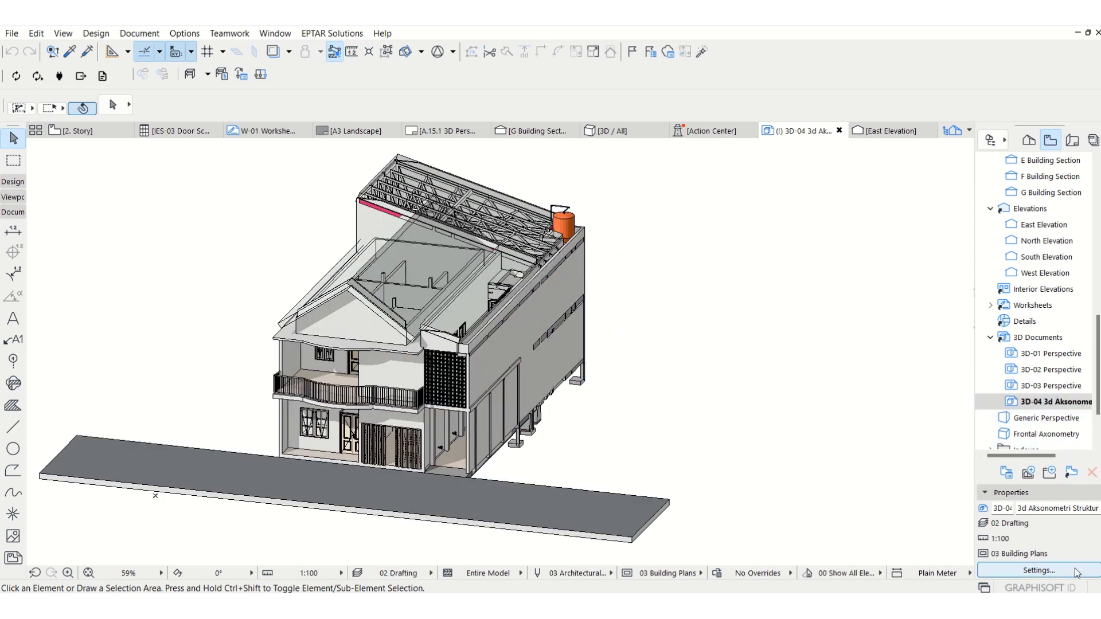
Set the layer combination of the 3D-04 view to "3D STR" in its view settings
click(1039, 571)
click(645, 201)
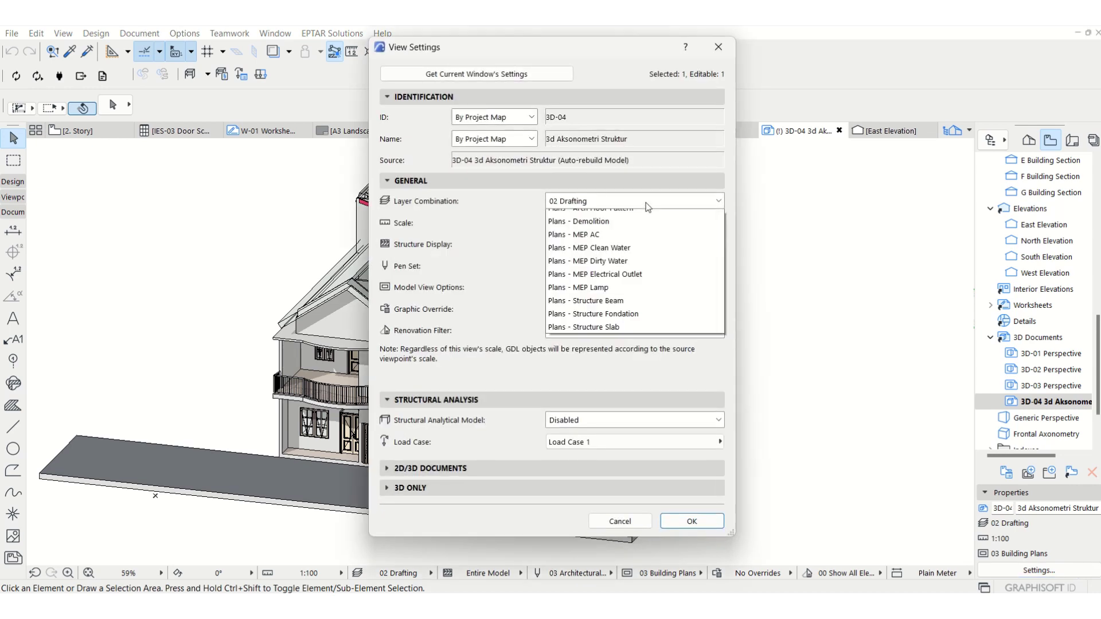
click(603, 363)
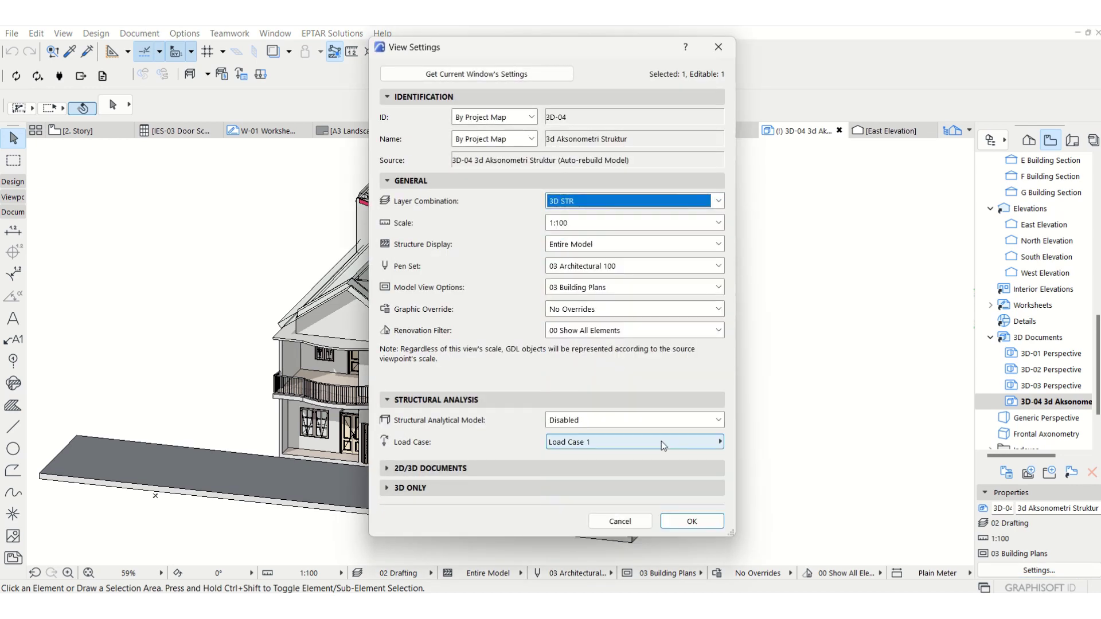
click(692, 521)
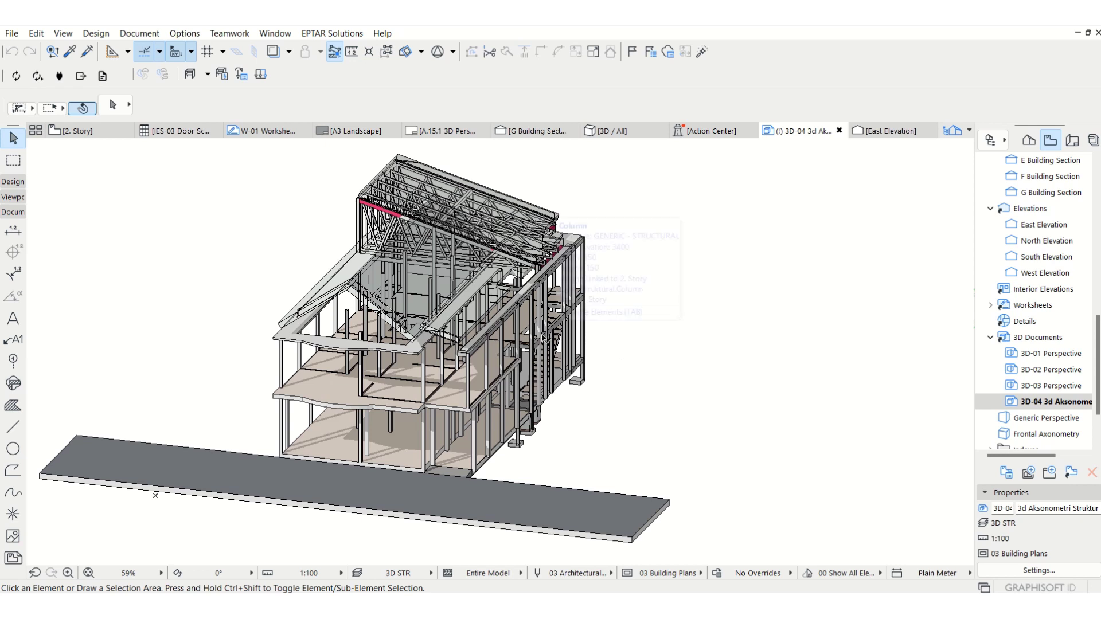
Collapse the Architectural, Structural and Sections folders in the View Map
scroll(1040, 252, up, 10)
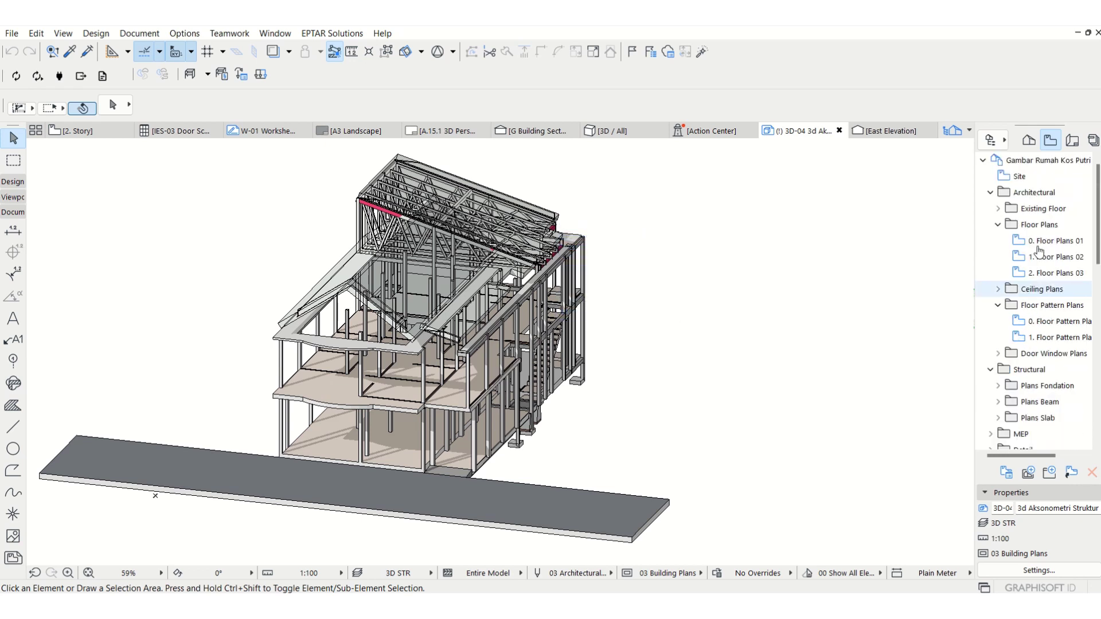
click(997, 224)
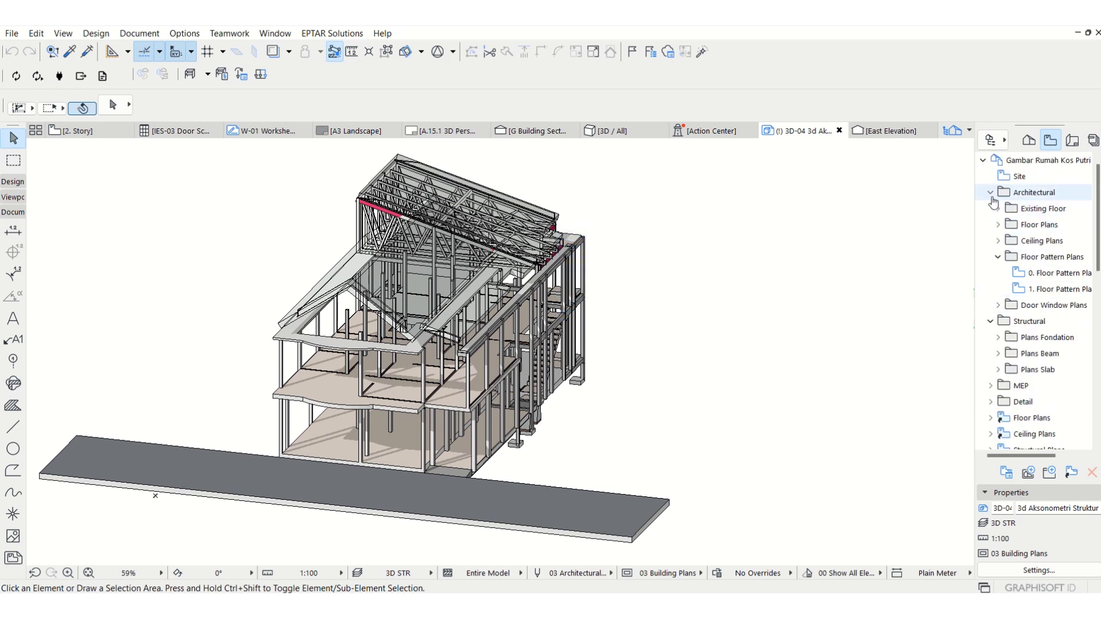
click(990, 192)
click(990, 208)
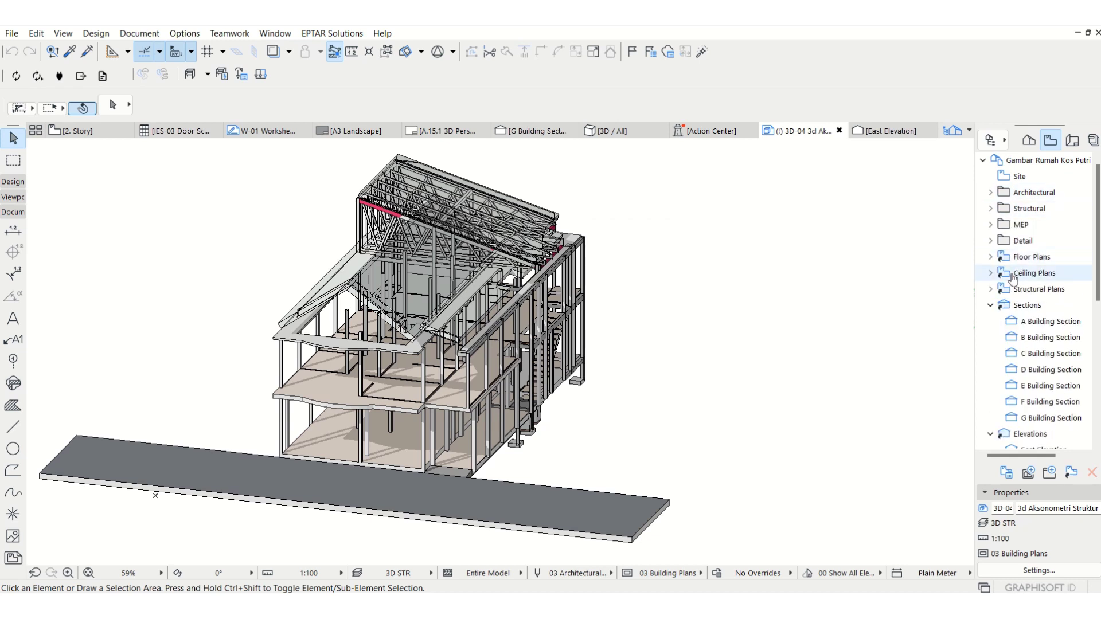
click(990, 305)
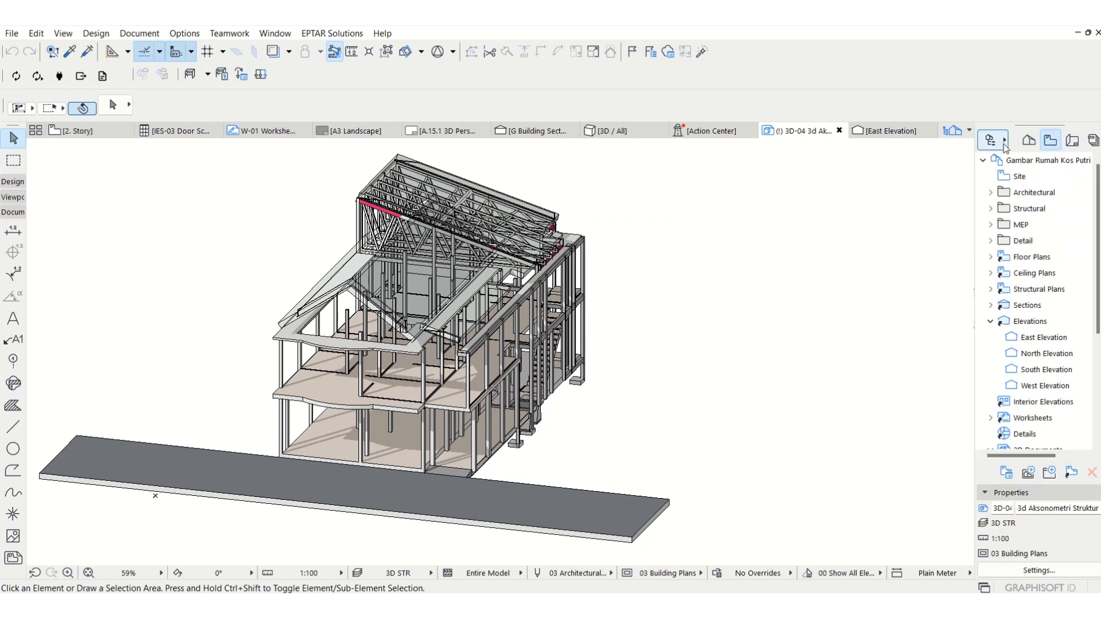
Save the "3D-04 3d Aksonometri Struktur" document as a separate view below the Detail folder using the Organizer, and open it
click(1004, 140)
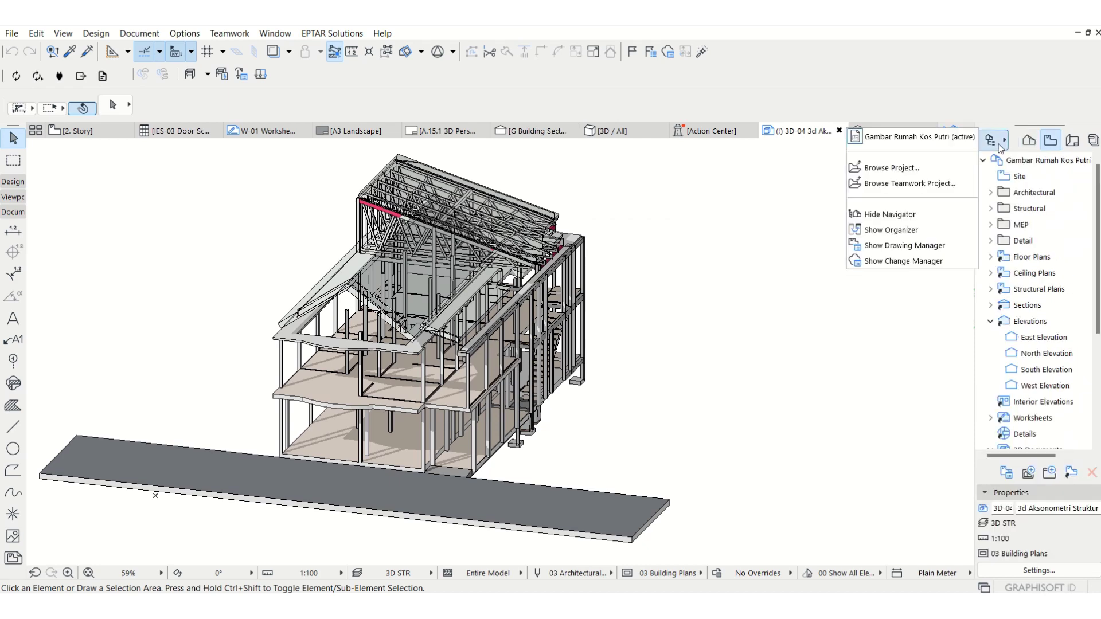
click(890, 225)
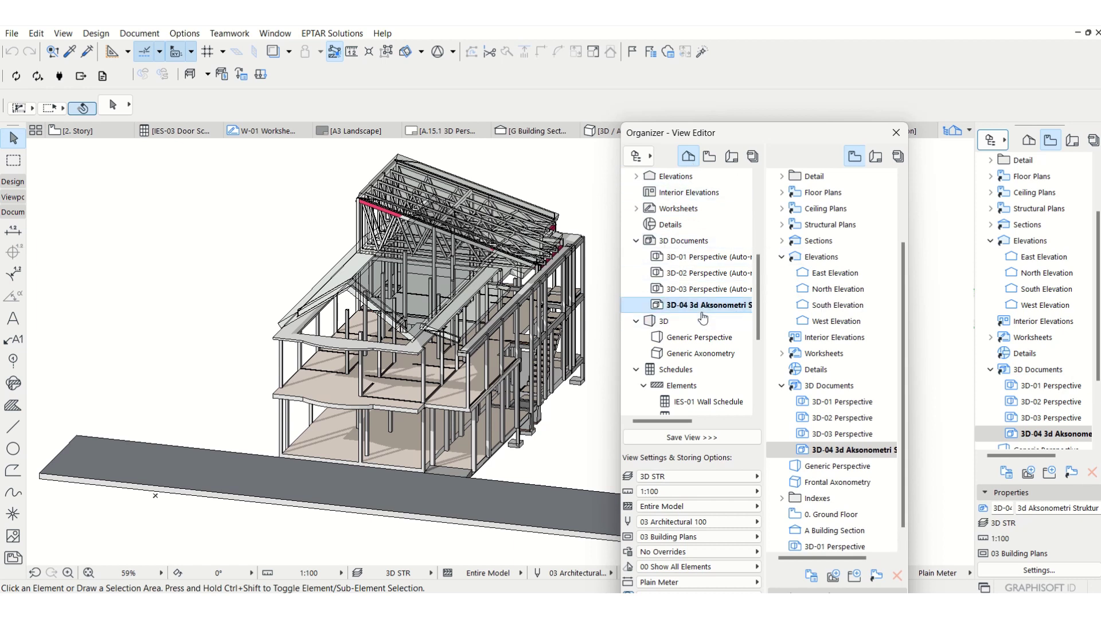
drag(703, 310, 846, 269)
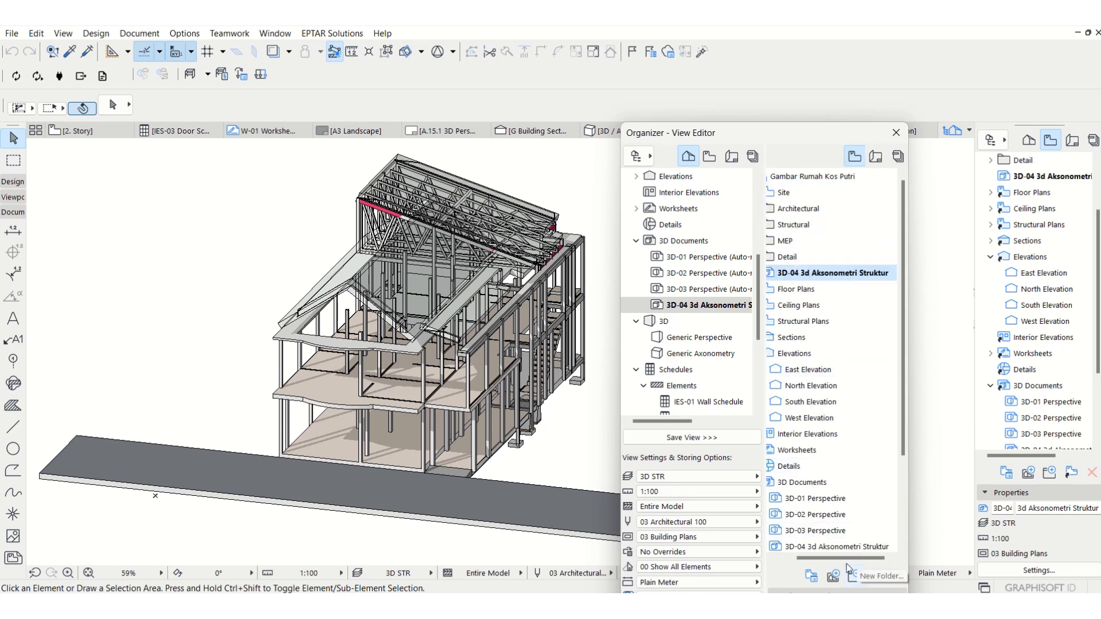
drag(839, 558, 817, 557)
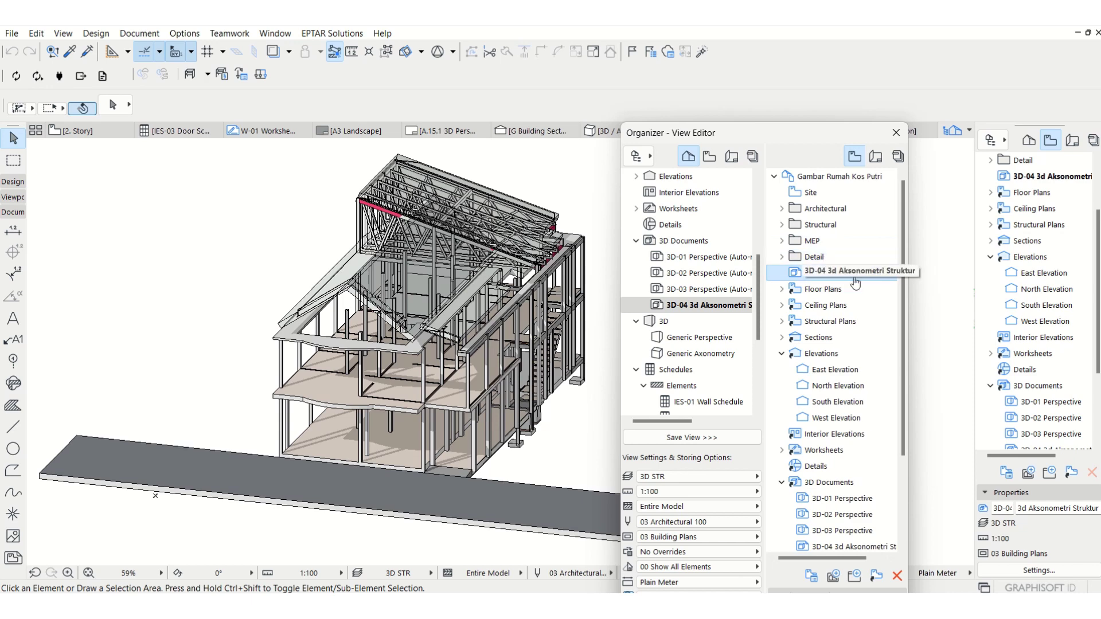
double_click(855, 282)
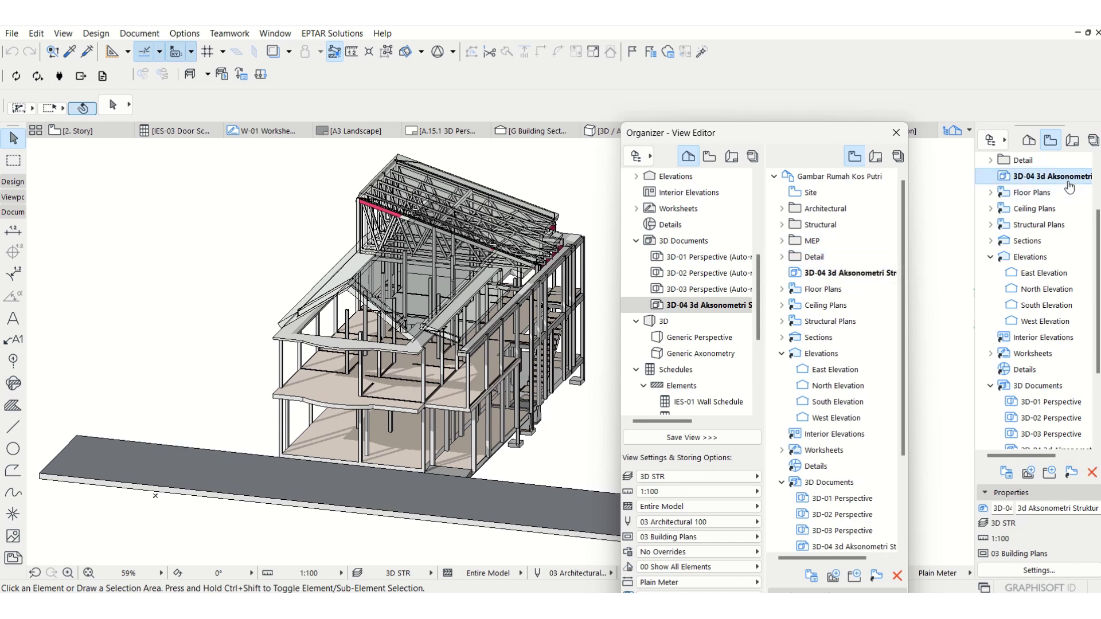
Close the Organizer and review the view settings of the 3D-04 view without changing them
click(896, 132)
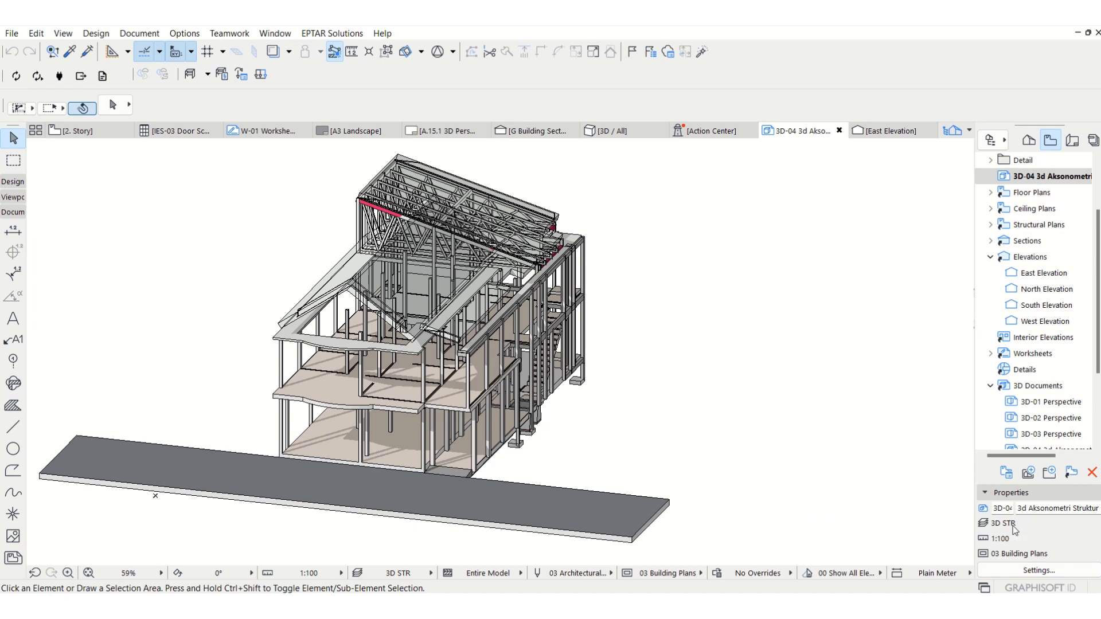
click(1024, 573)
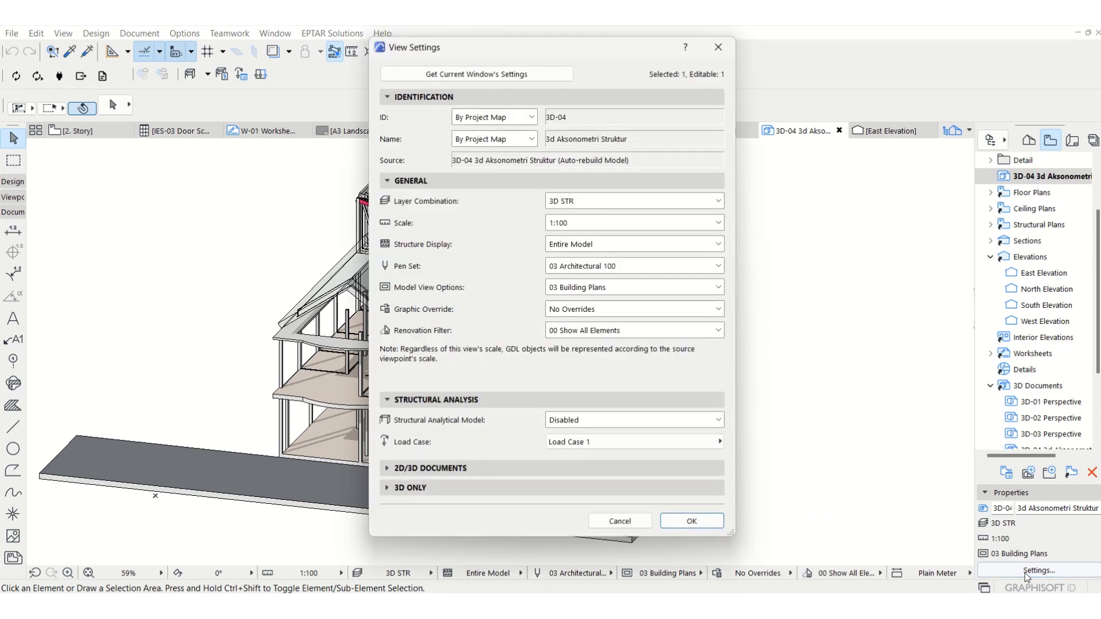
click(620, 521)
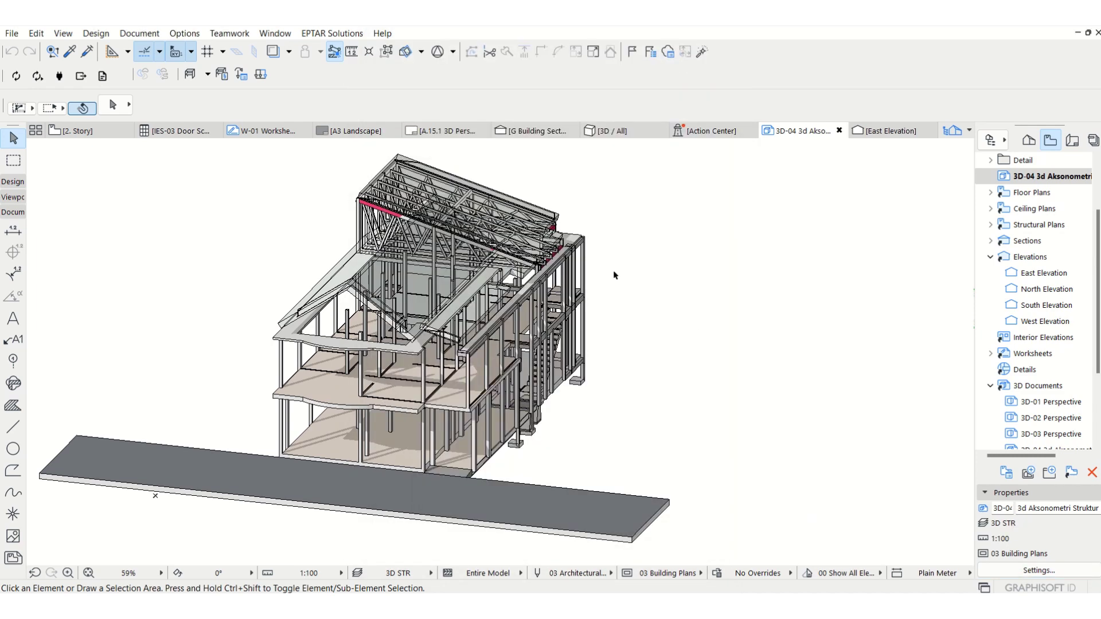
Show the Annotation 3D Str layer in the model view layer settings
key(ctrl+l)
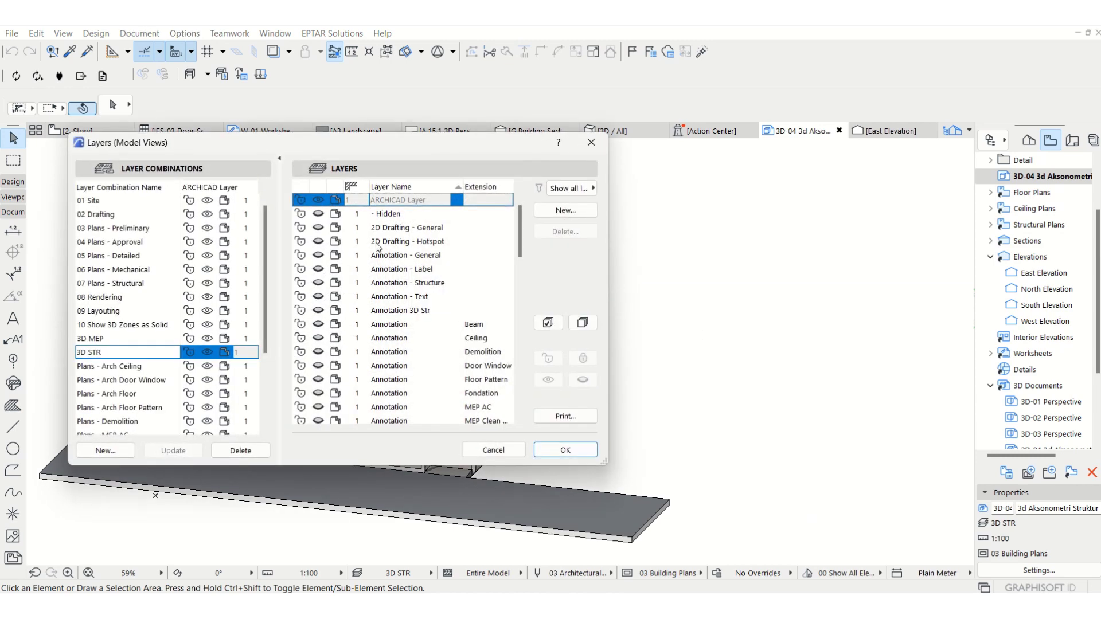
scroll(388, 280, down, 4)
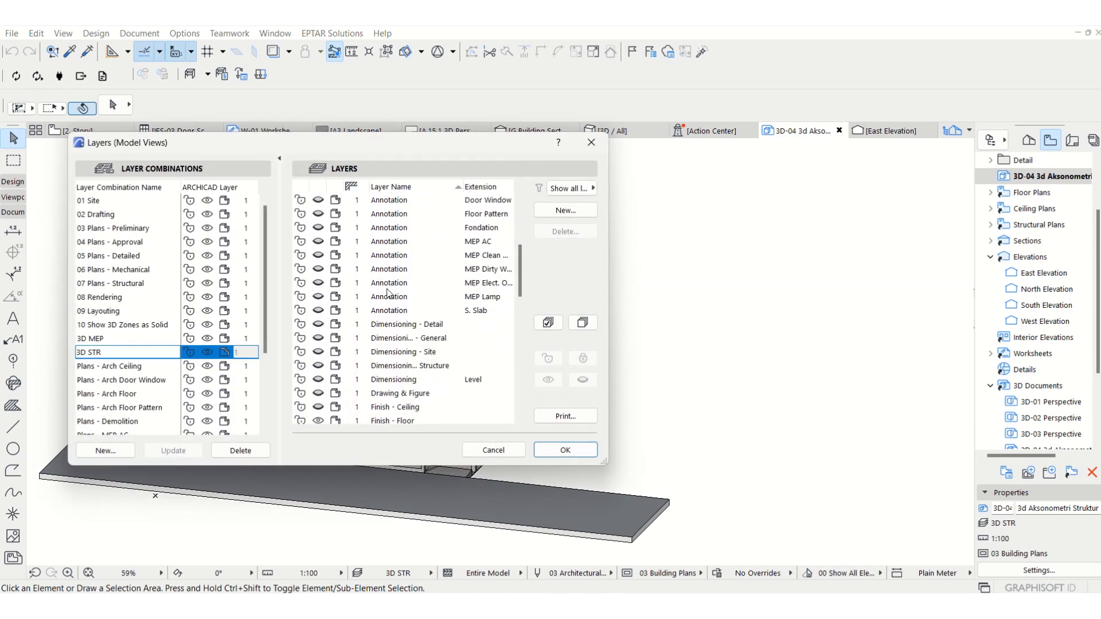
scroll(387, 294, up, 2)
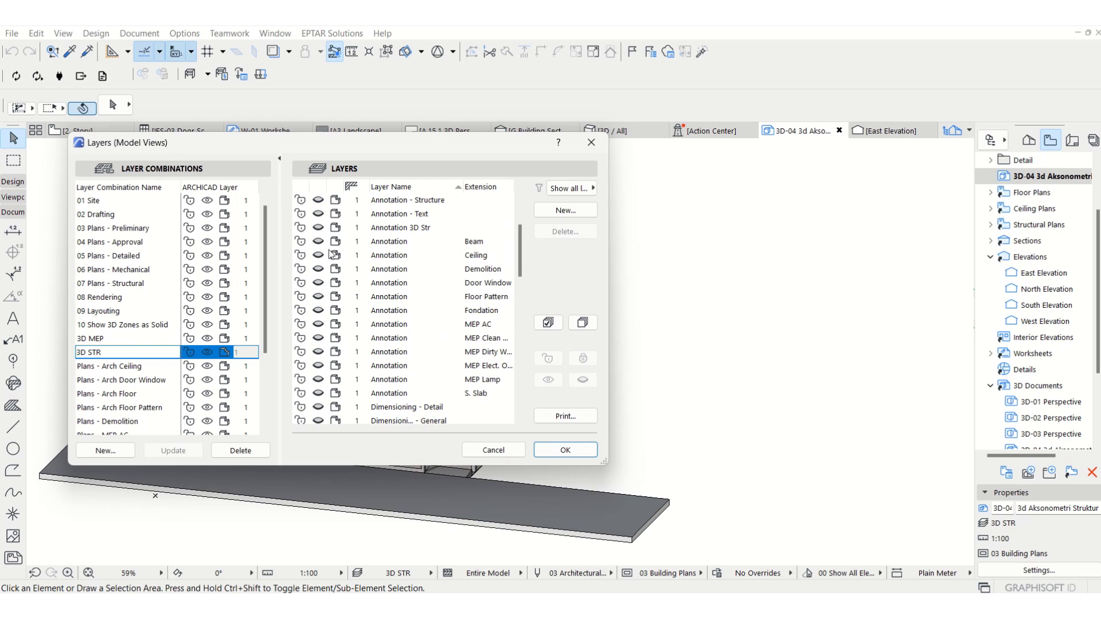
click(396, 227)
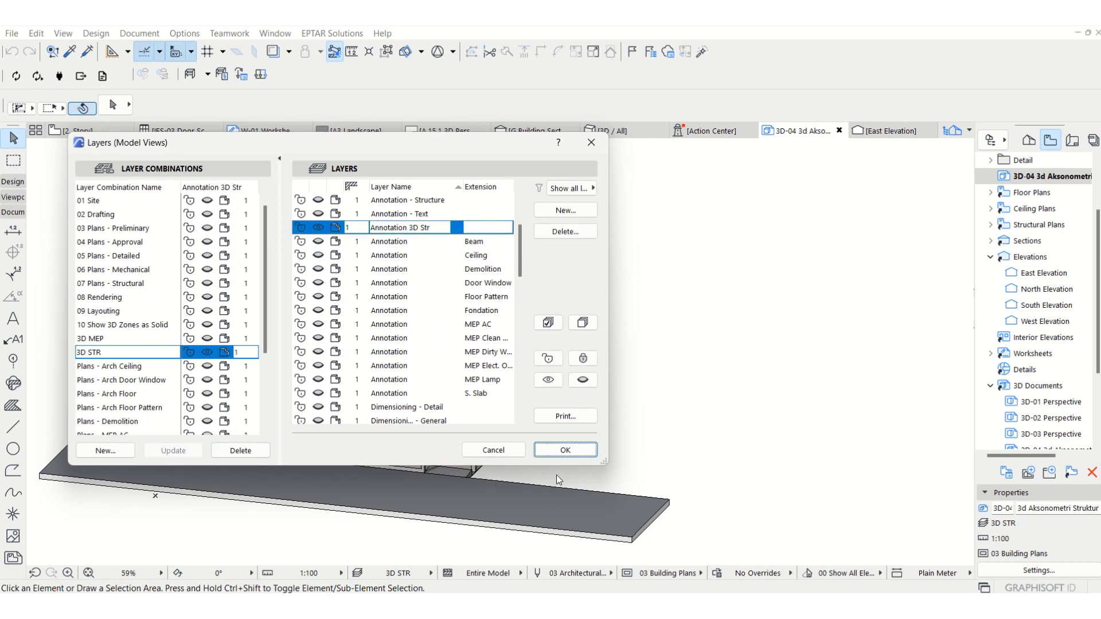
click(559, 452)
scroll(534, 264, up, 2)
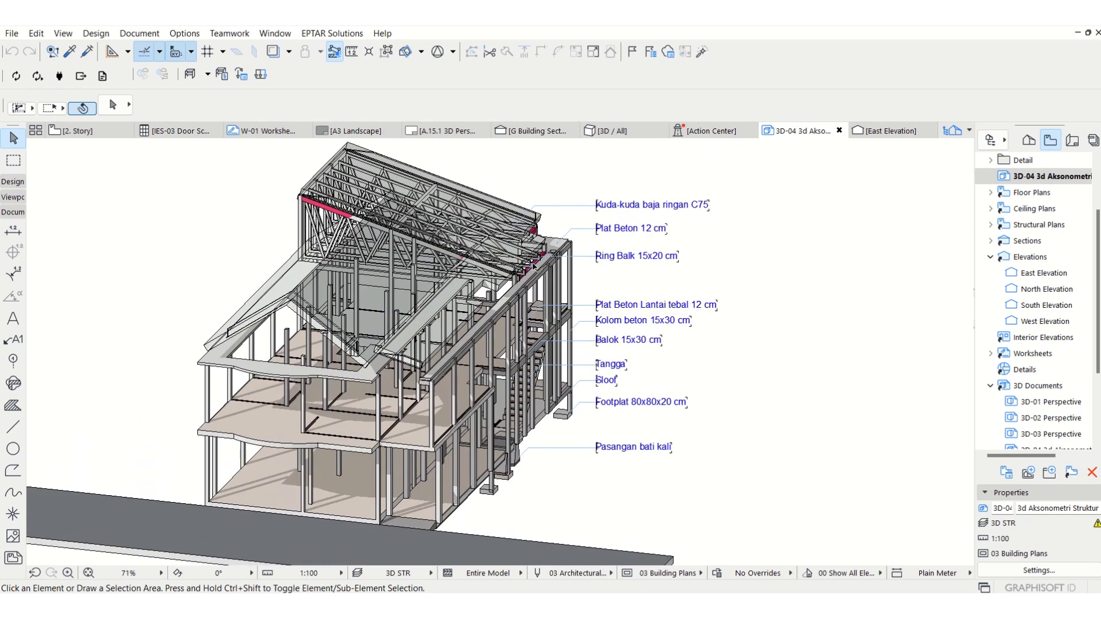
Try to start a linear dimension at the rear footplate and assign the Dimension tool to the Dimensioning - Structure layer
click(13, 231)
scroll(585, 373, up, 10)
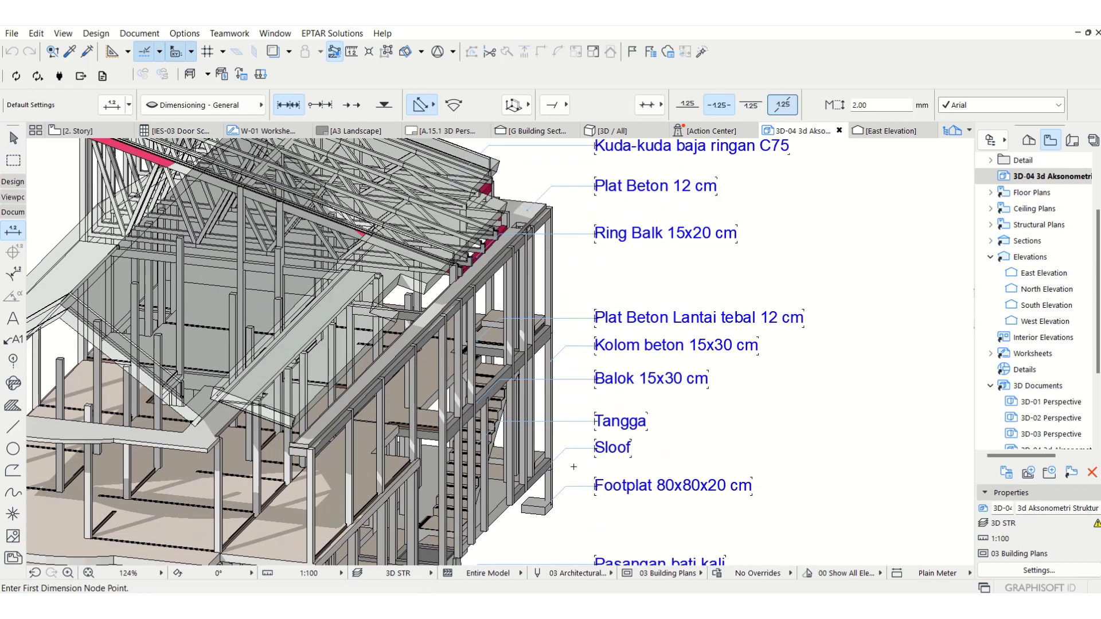
click(523, 545)
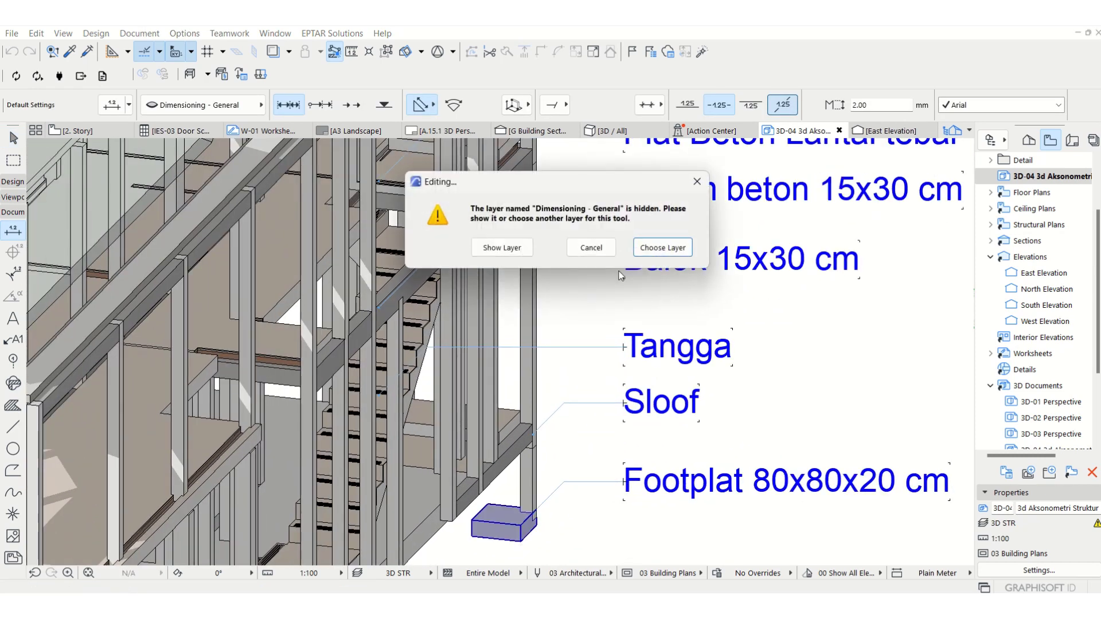
click(663, 247)
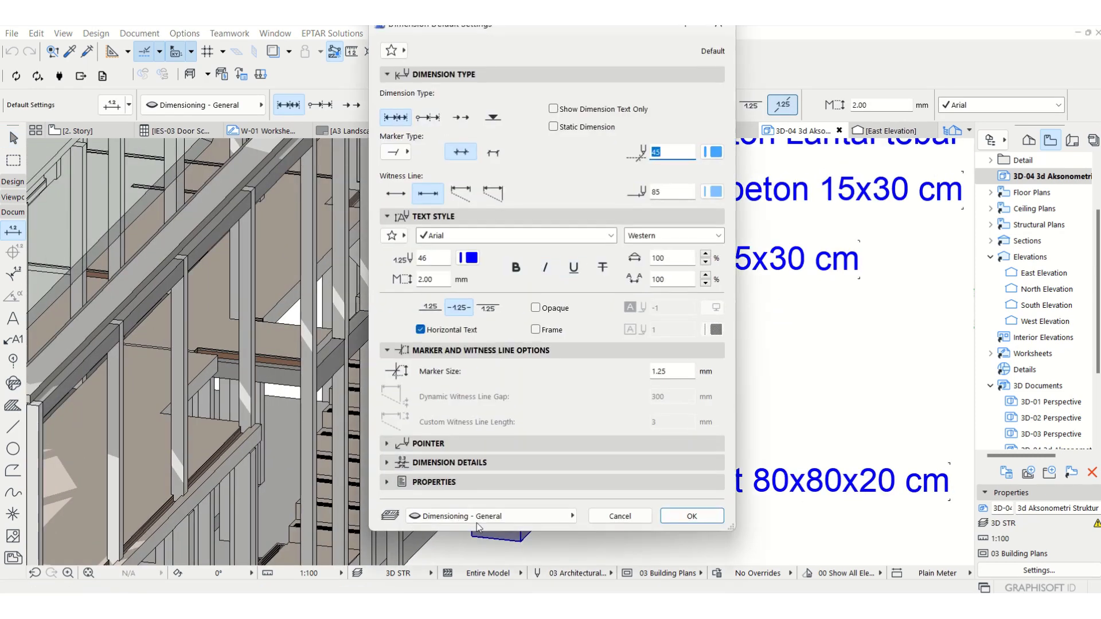
click(477, 521)
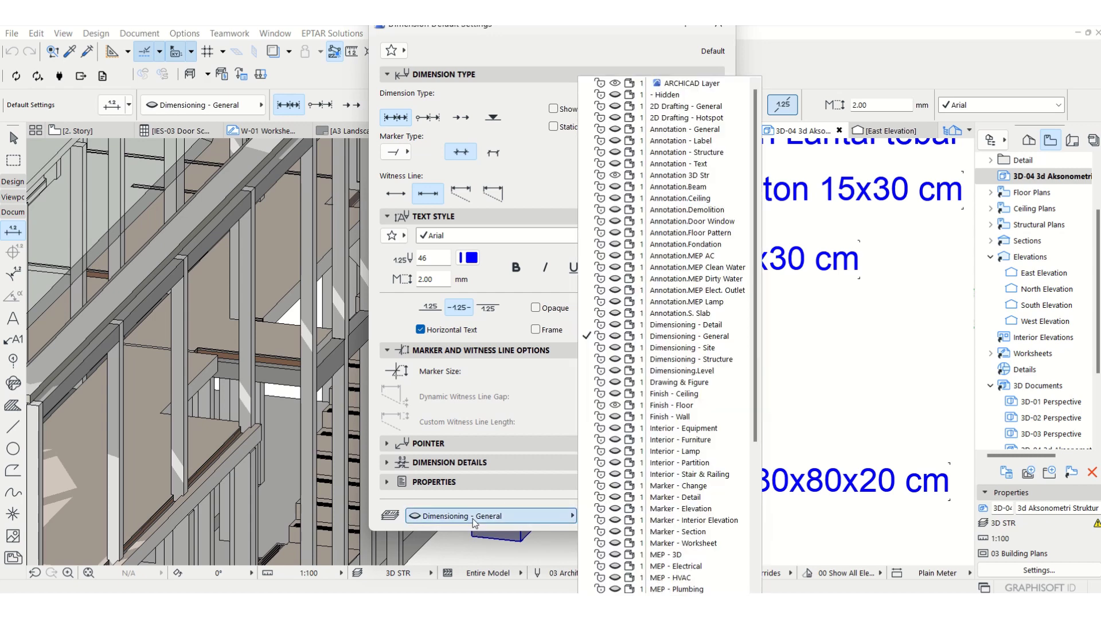
click(712, 360)
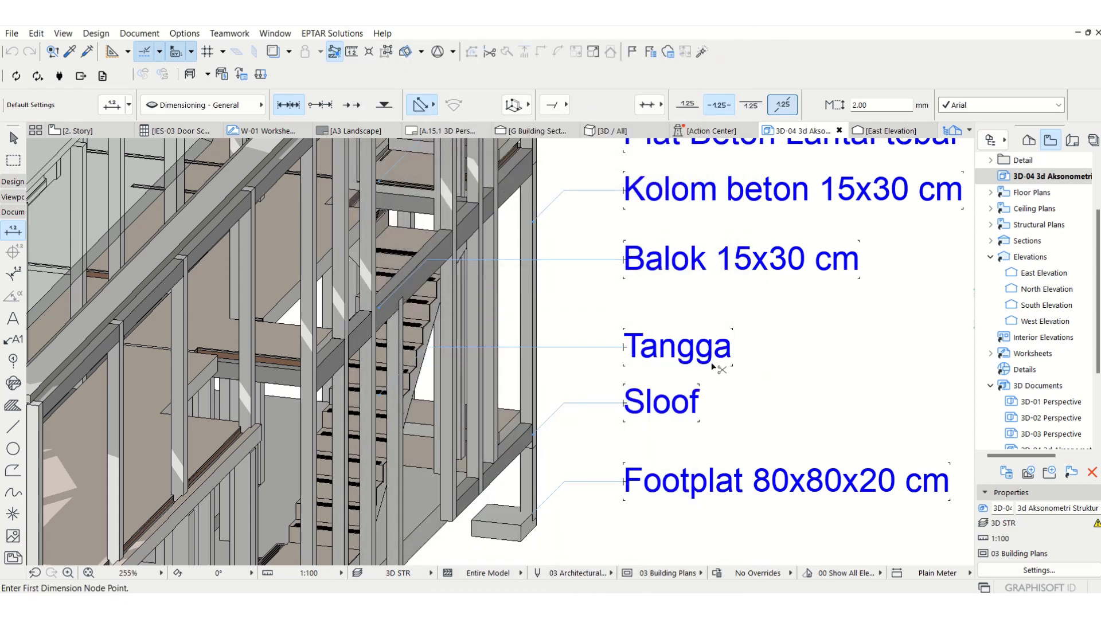
Show the Dimensioning - General and Dimensioning - Detail layers and update the 3D STR layer combination with them
key(ctrl+l)
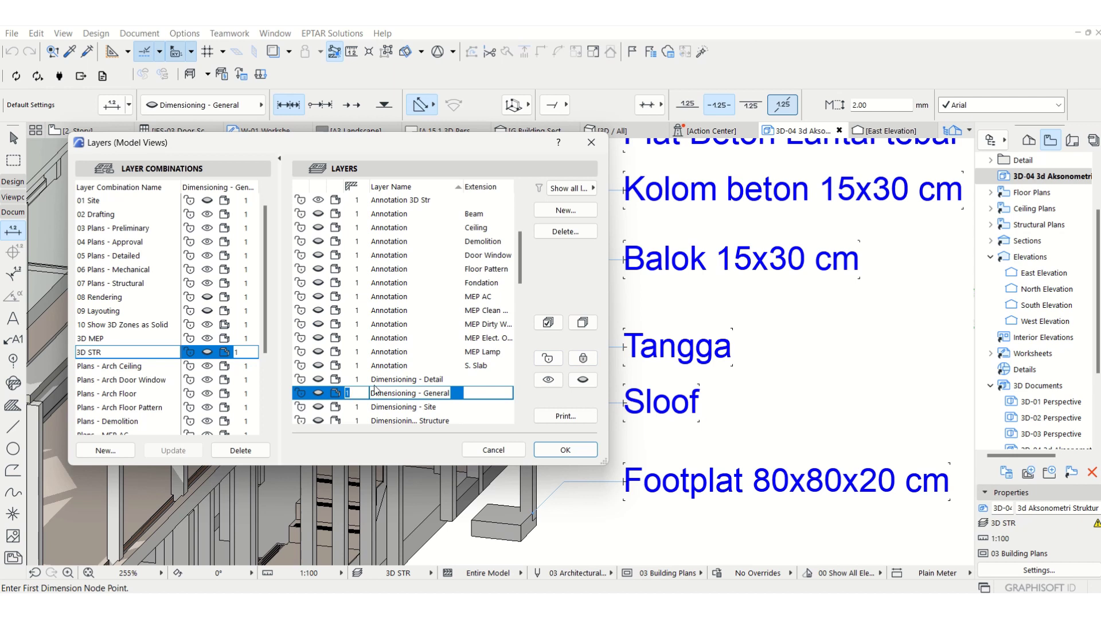
scroll(346, 378, down, 1)
click(319, 352)
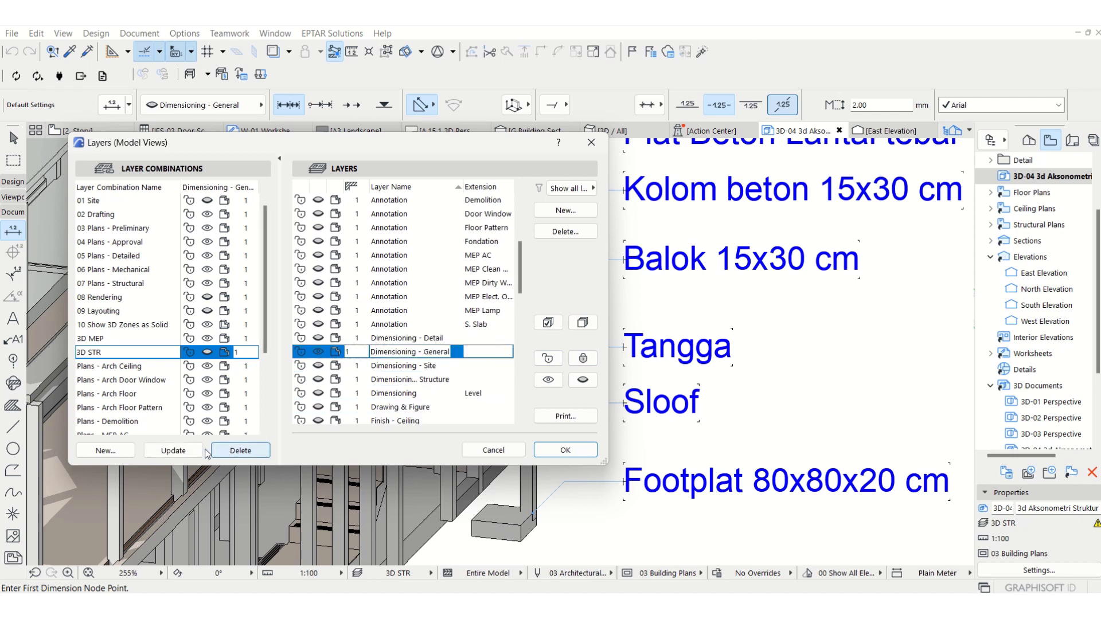
click(318, 338)
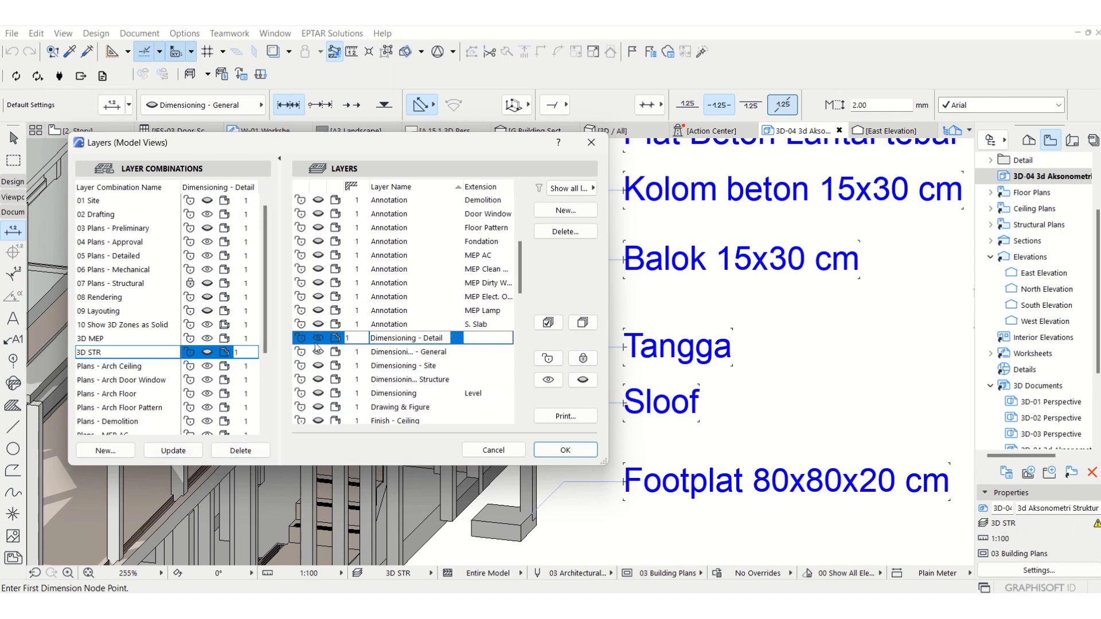
click(171, 453)
click(565, 451)
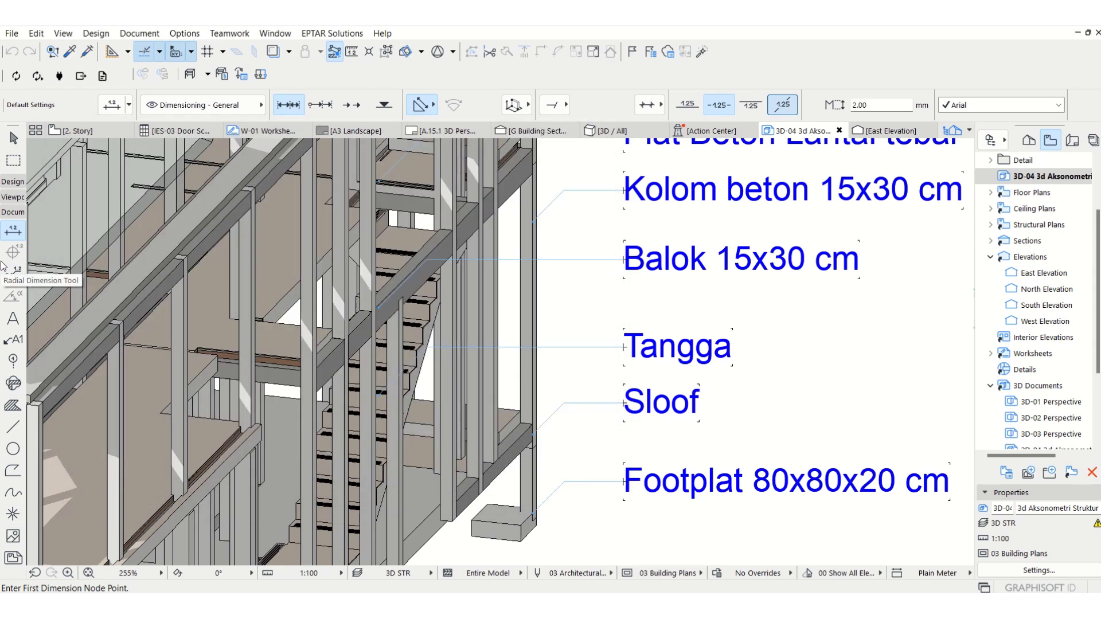
Try to place a vertical dimension chain right along the rear corner column, from the footplate up to the top concrete slab
click(536, 526)
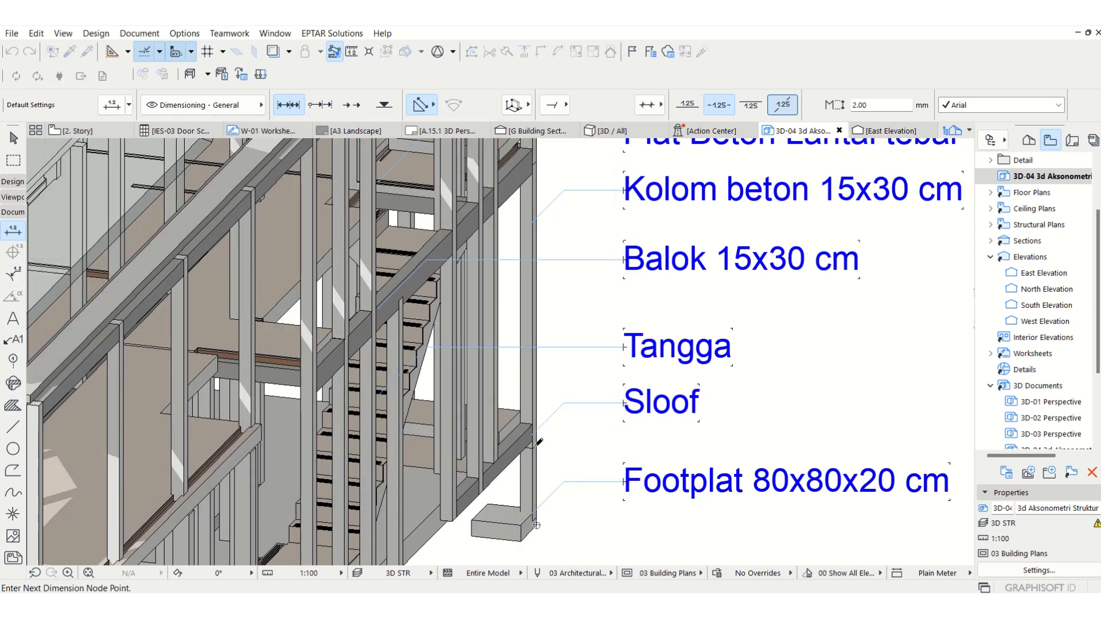
scroll(521, 416, down, 2)
middle_drag(530, 229, 503, 329)
scroll(502, 330, up, 3)
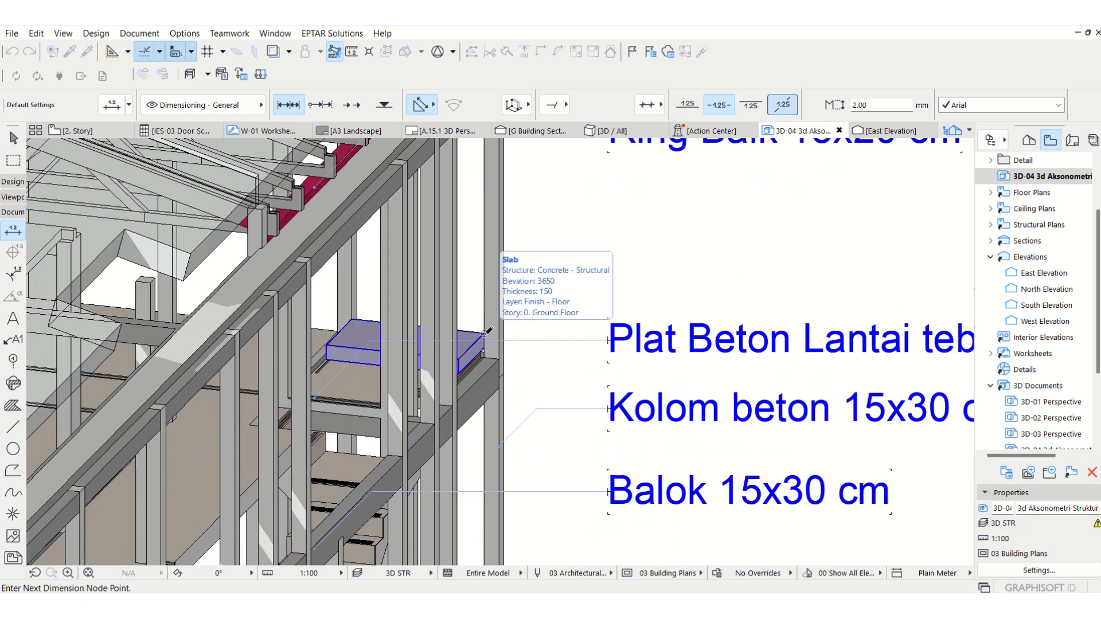
scroll(488, 332, down, 1)
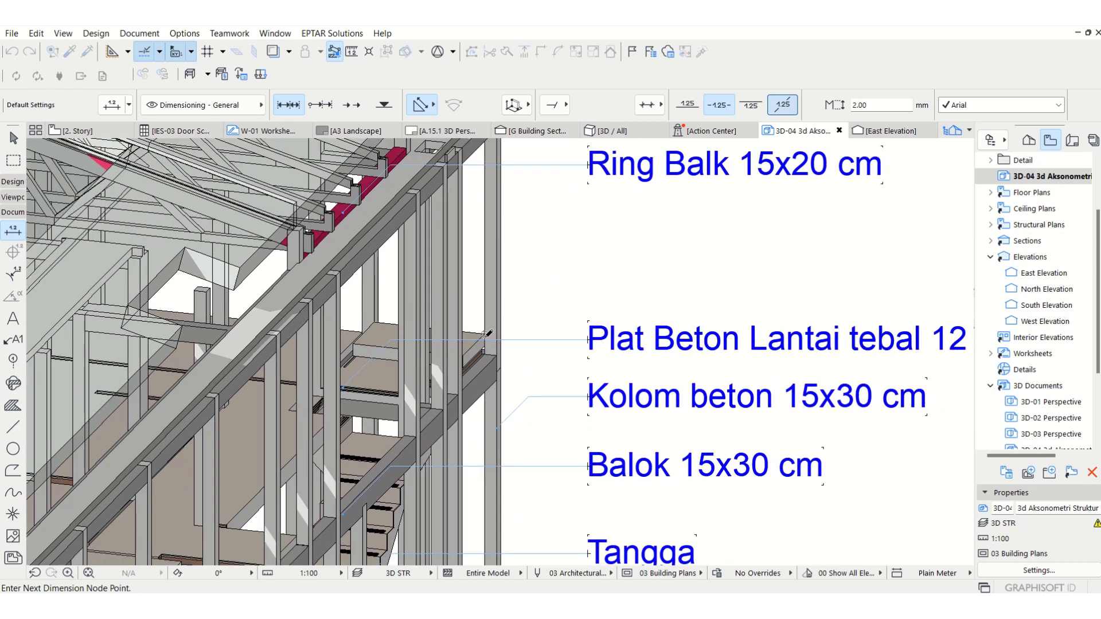
scroll(488, 332, down, 2)
scroll(489, 199, up, 2)
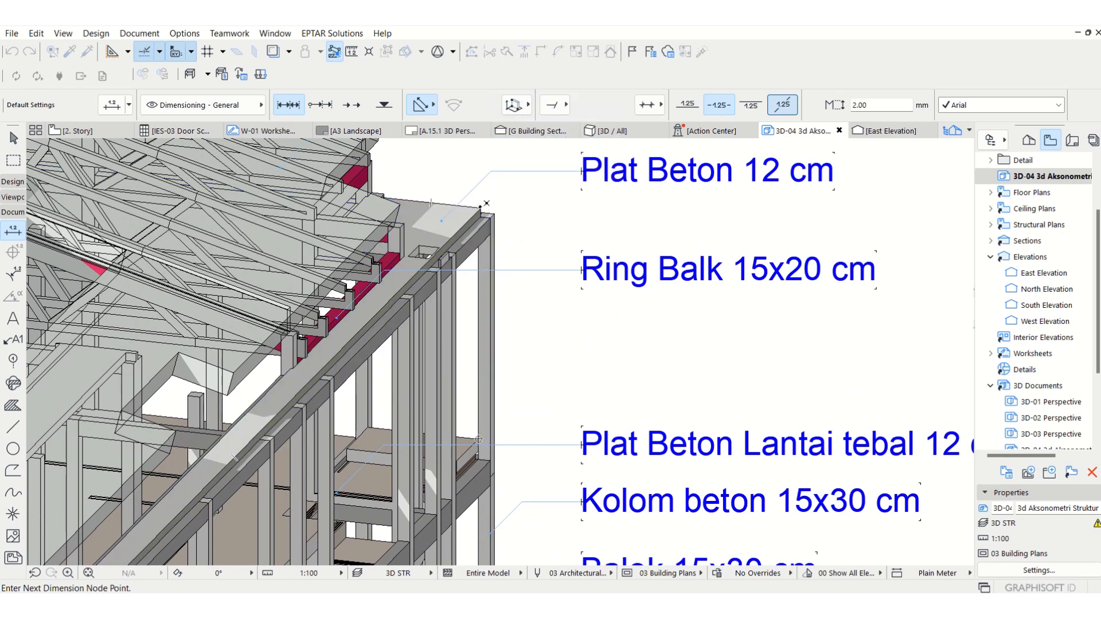
scroll(513, 199, down, 5)
scroll(544, 235, up, 2)
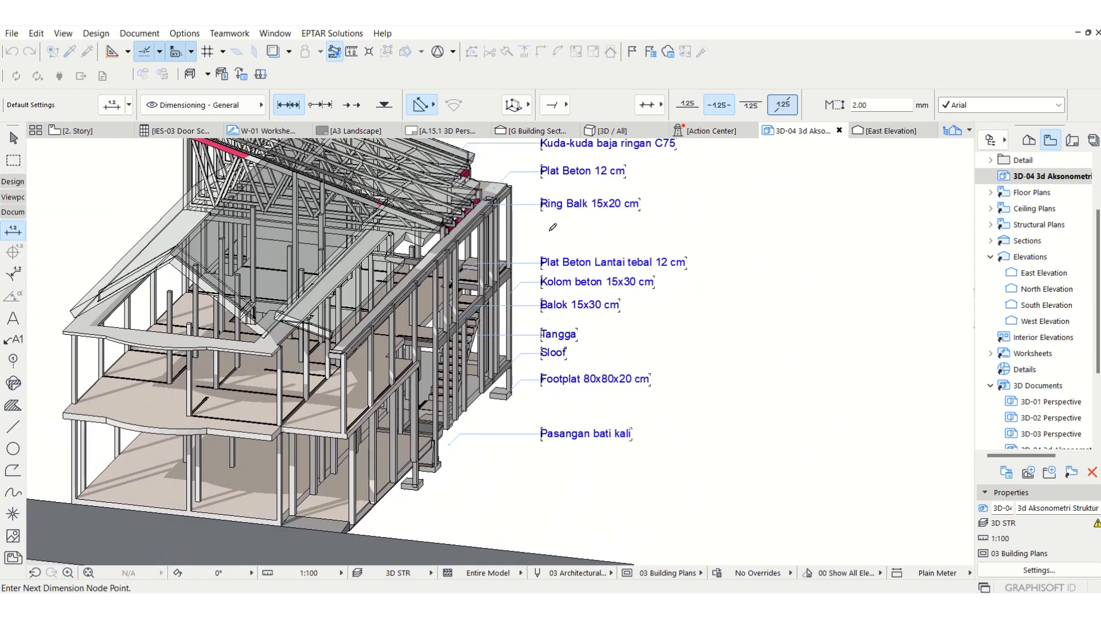
right_click(549, 232)
click(575, 317)
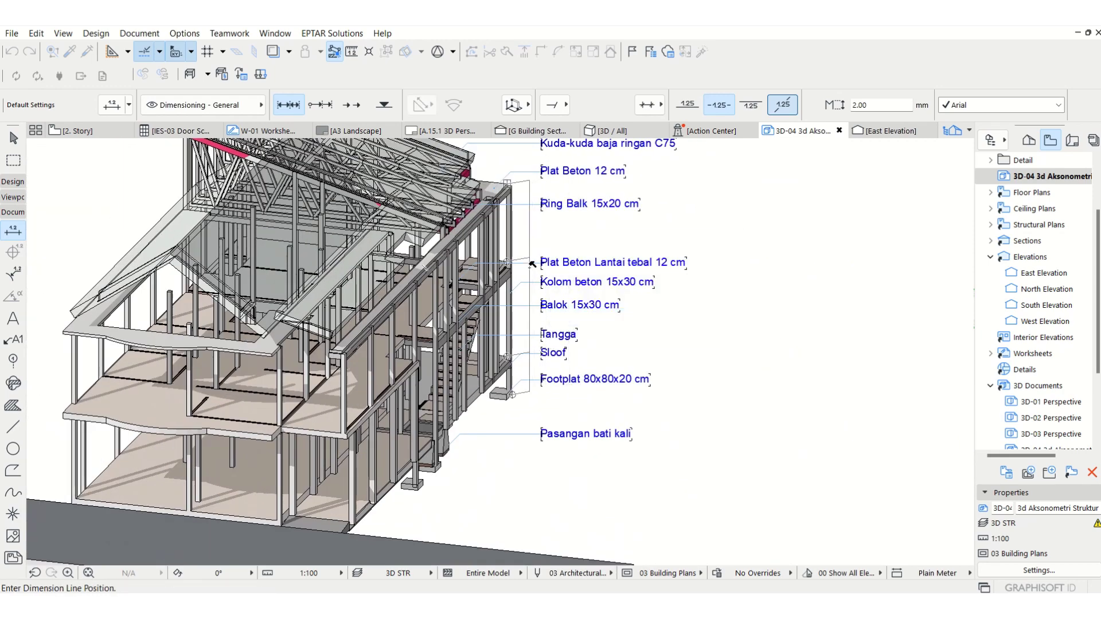
scroll(532, 264, up, 3)
scroll(503, 314, up, 3)
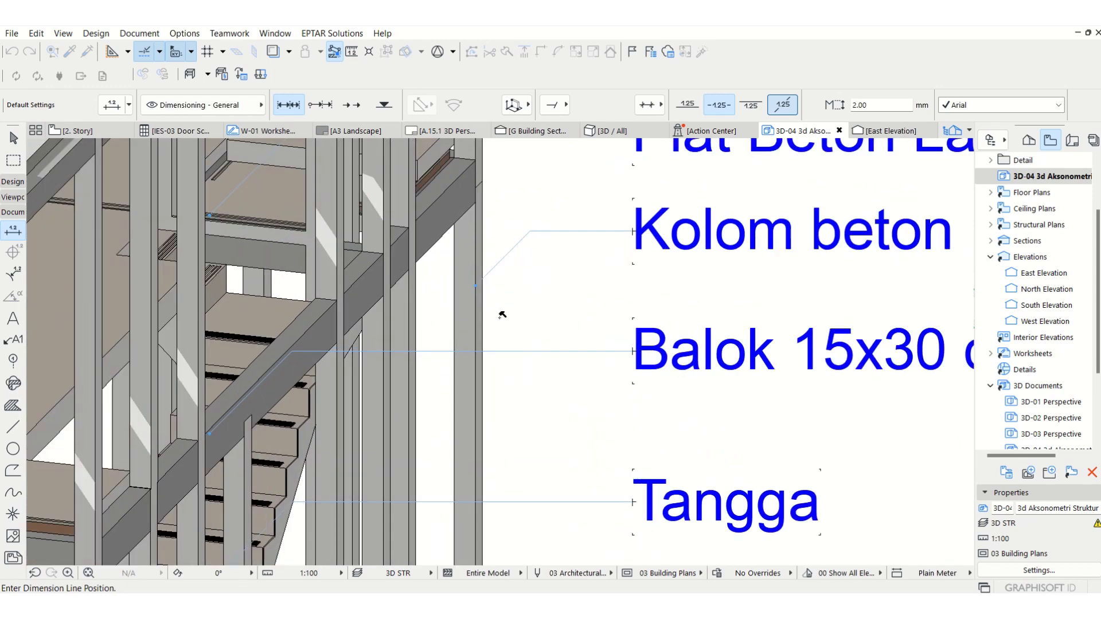
click(484, 321)
scroll(536, 324, down, 6)
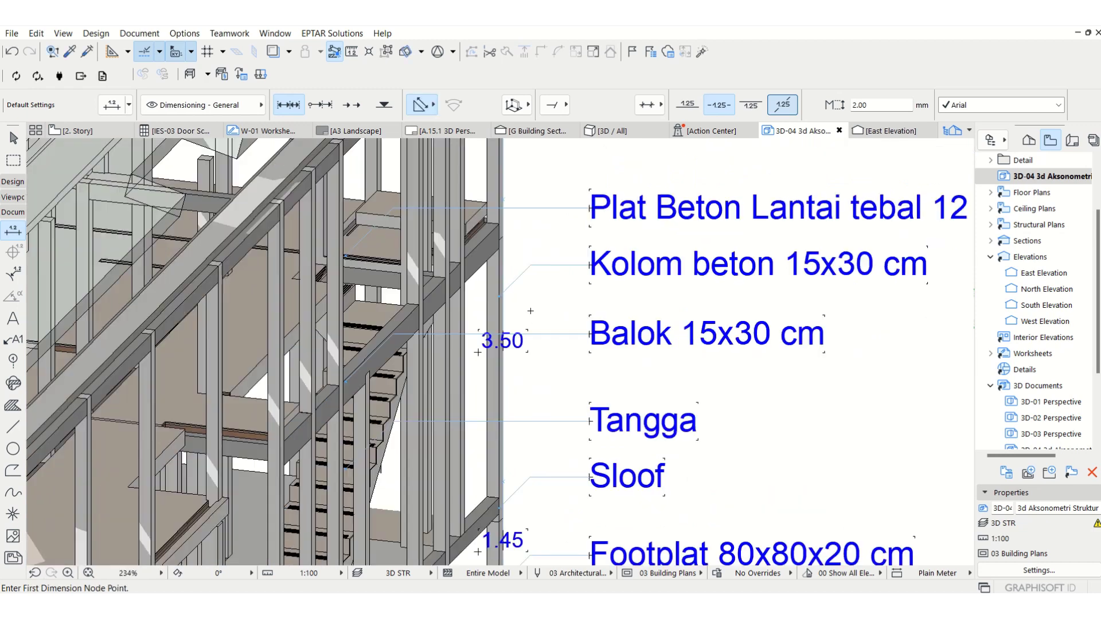
key(ctrl+z)
Mark the dimension points along the rear corner column at the footplate, sloof, upper floor slab and top concrete slab
scroll(524, 470, up, 5)
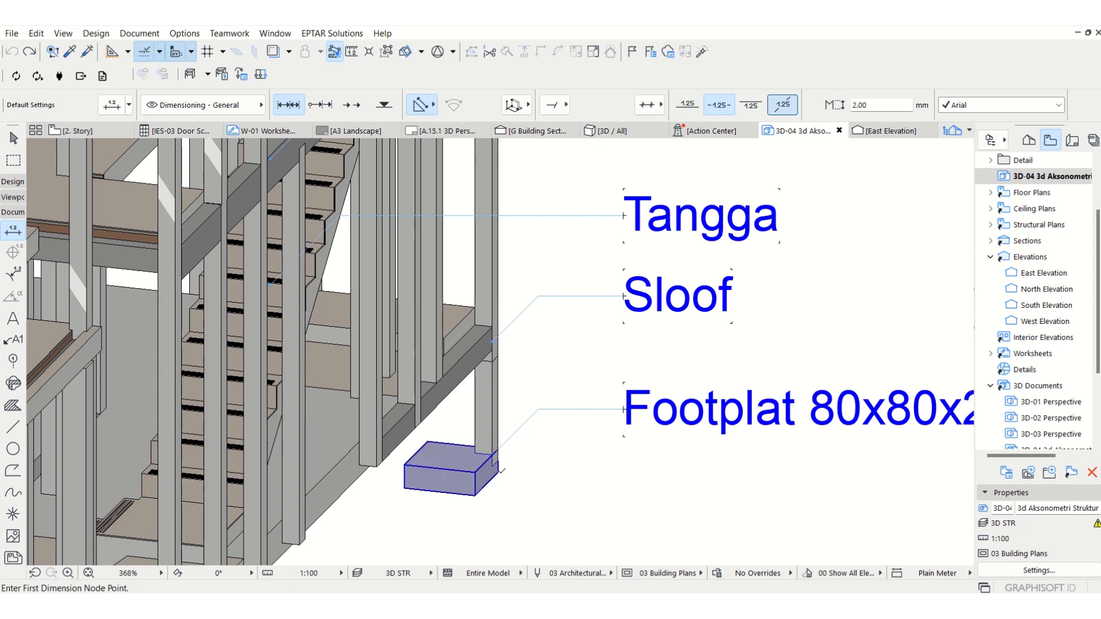
click(498, 473)
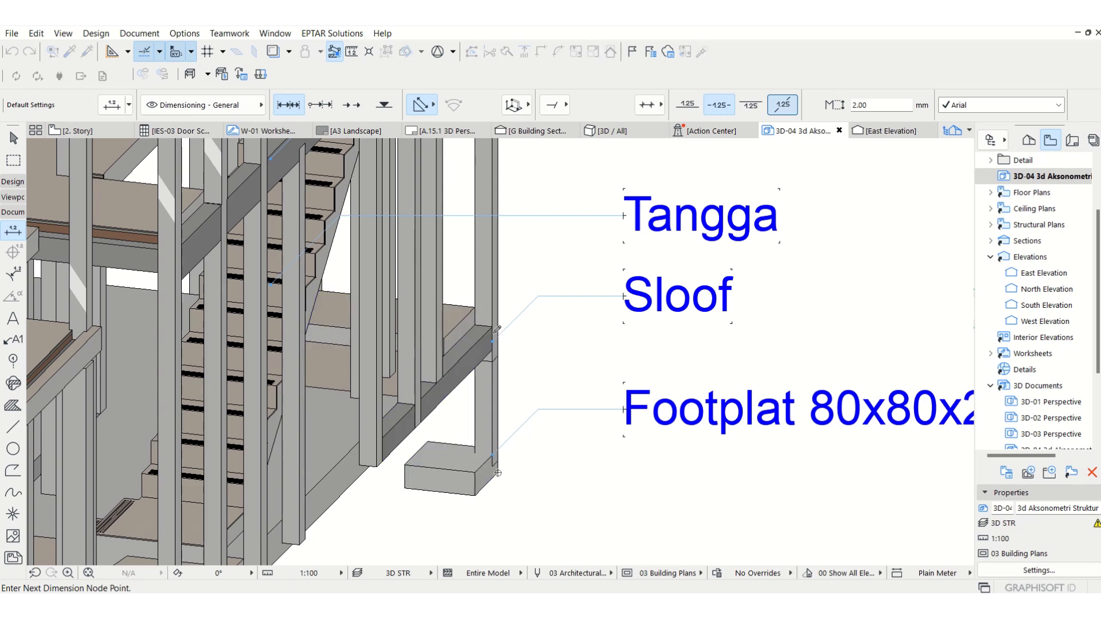
scroll(535, 447, down, 5)
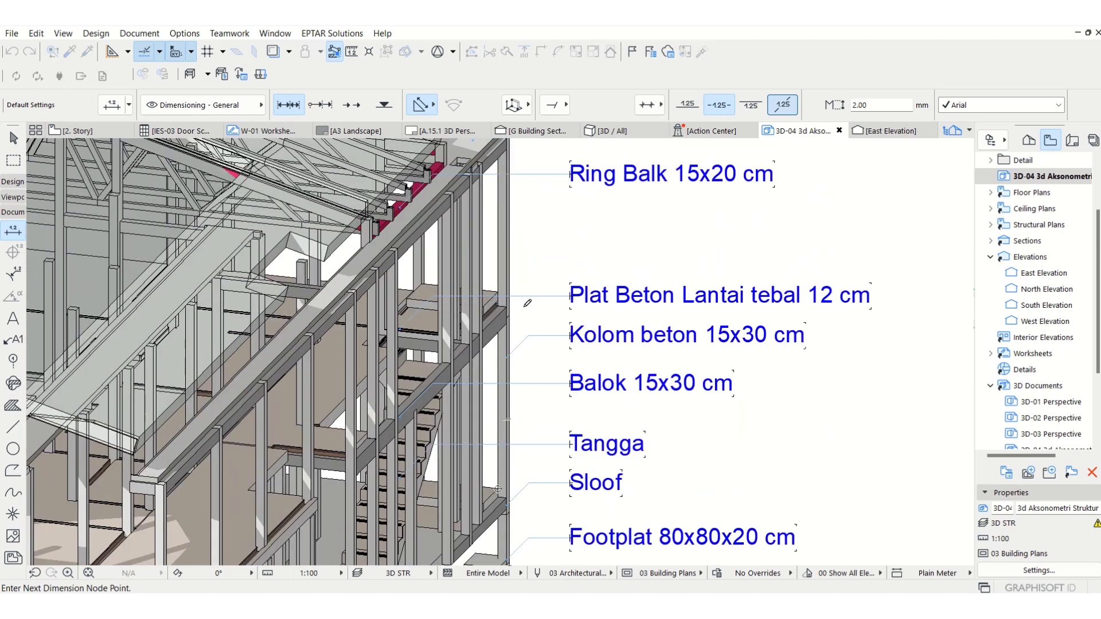
scroll(481, 283, up, 8)
scroll(481, 283, up, 1)
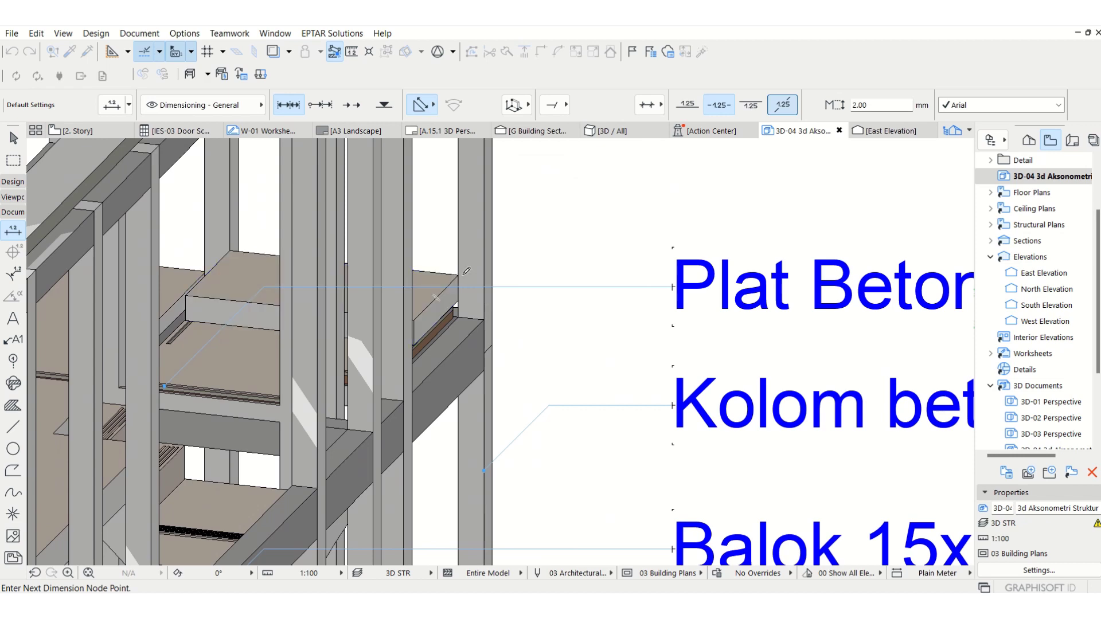
scroll(513, 373, down, 1)
scroll(462, 332, up, 3)
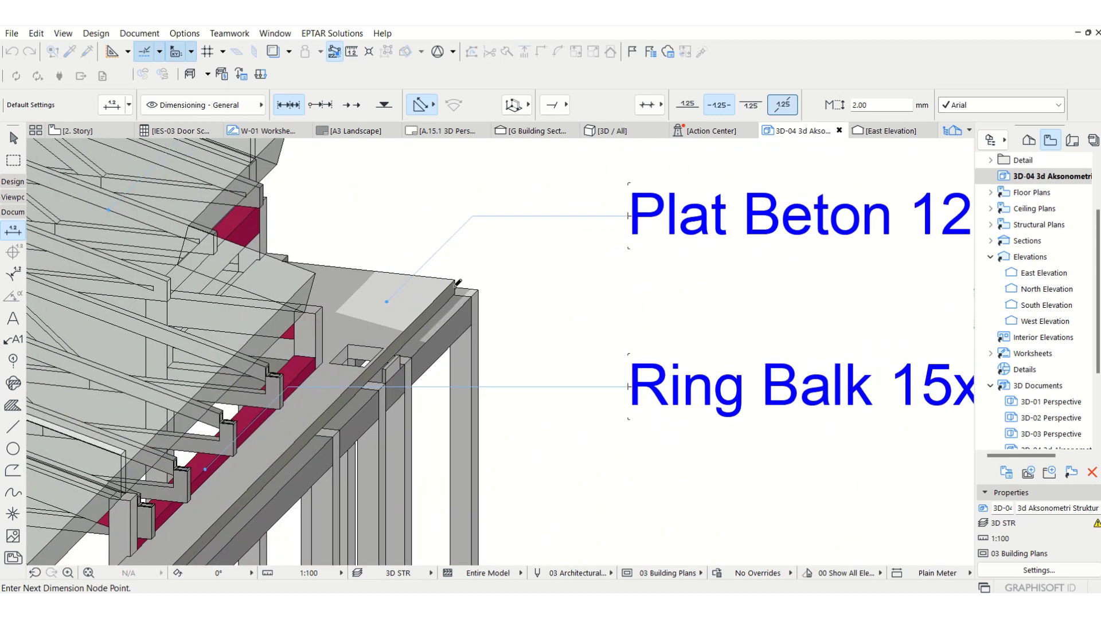
scroll(457, 275, down, 5)
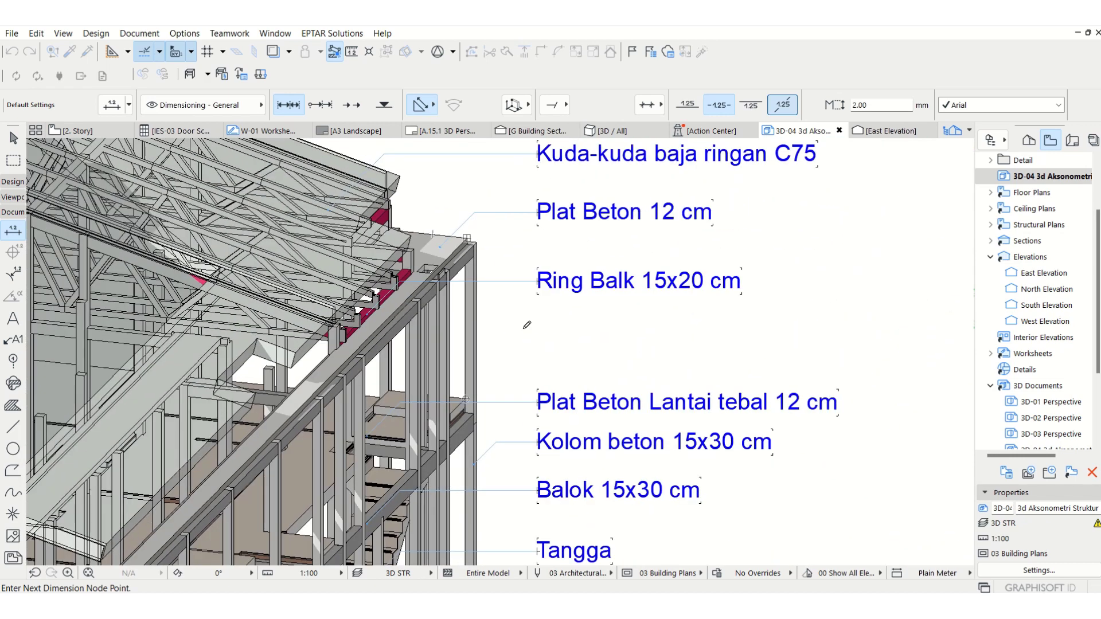
Place the vertical dimension chain between the rear corner column and the text labels, and leave the Dimension tool
right_click(525, 322)
click(560, 422)
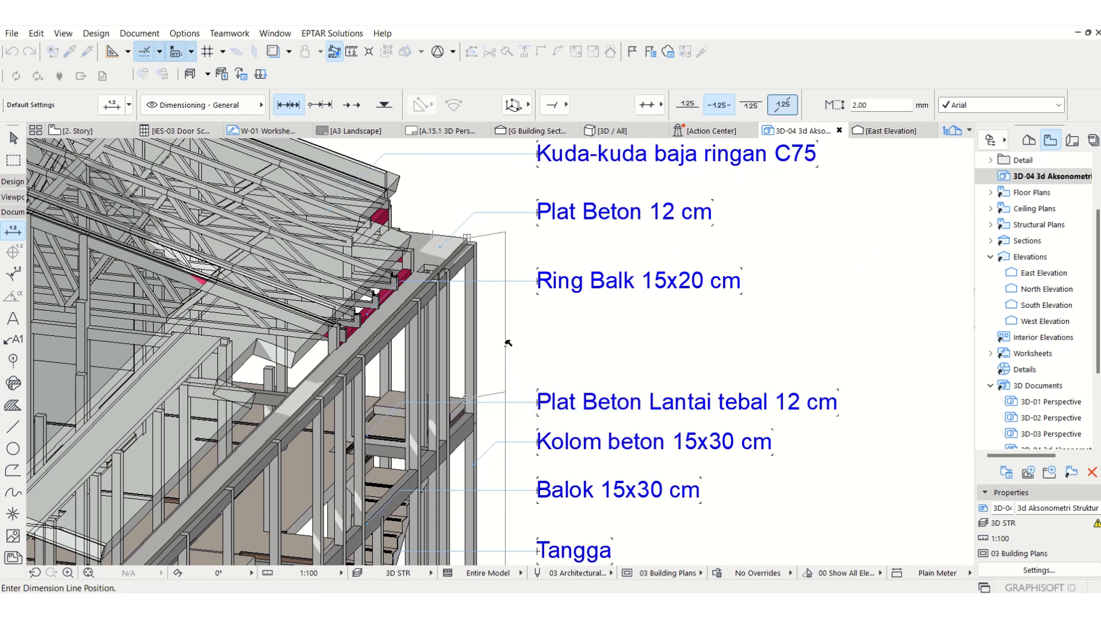
scroll(608, 288, down, 3)
scroll(608, 289, down, 1)
scroll(521, 364, up, 1)
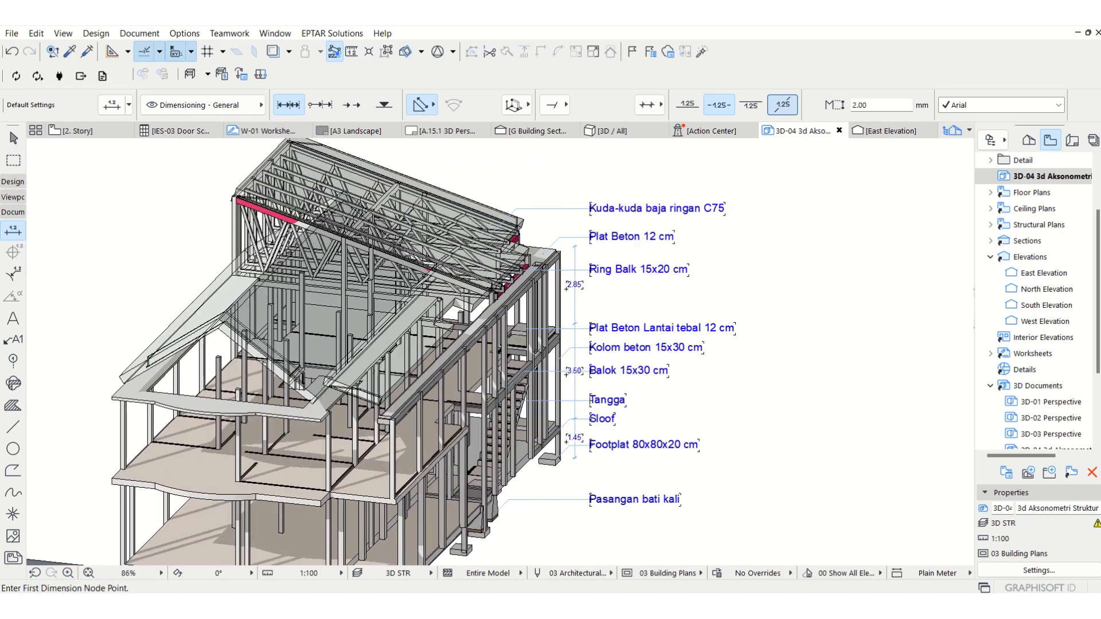
middle_drag(542, 353, 572, 376)
middle_drag(617, 340, 579, 326)
key(Escape)
scroll(579, 327, down, 2)
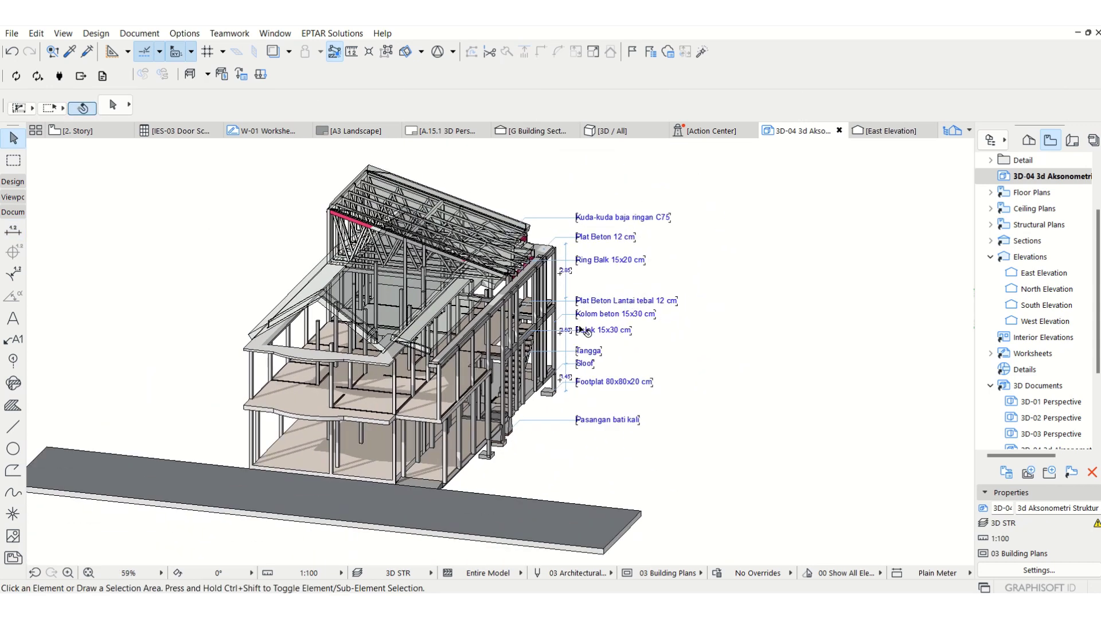
scroll(582, 330, up, 1)
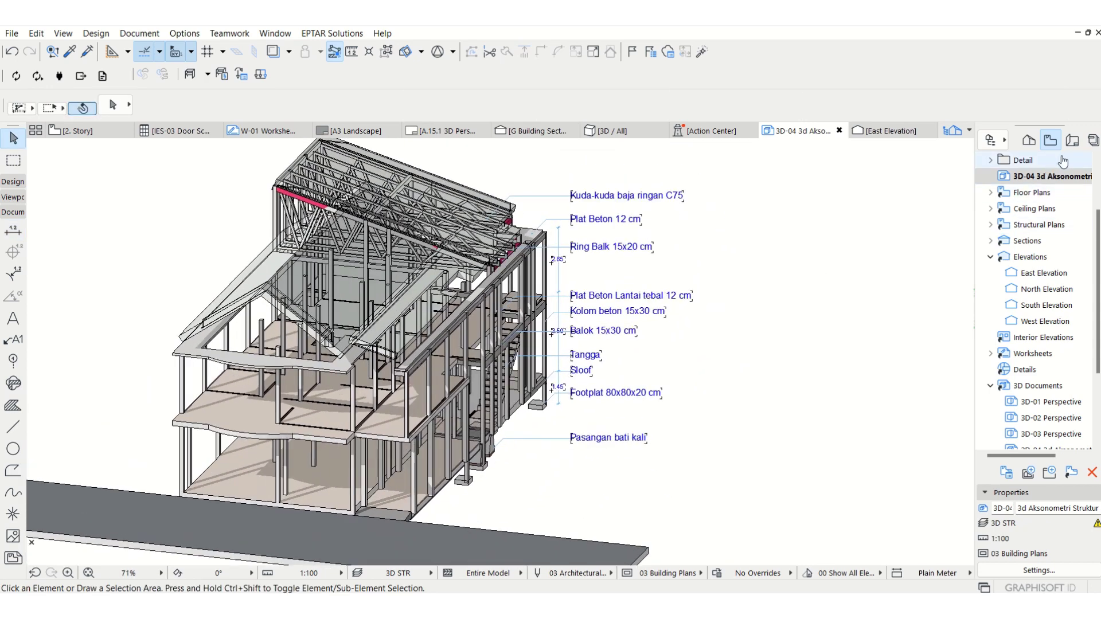
Create a layout named 3D Aksonometri Struktur after A.14 Potongan E-E, using the A3 Landscape master layout
click(1071, 140)
scroll(1073, 213, down, 3)
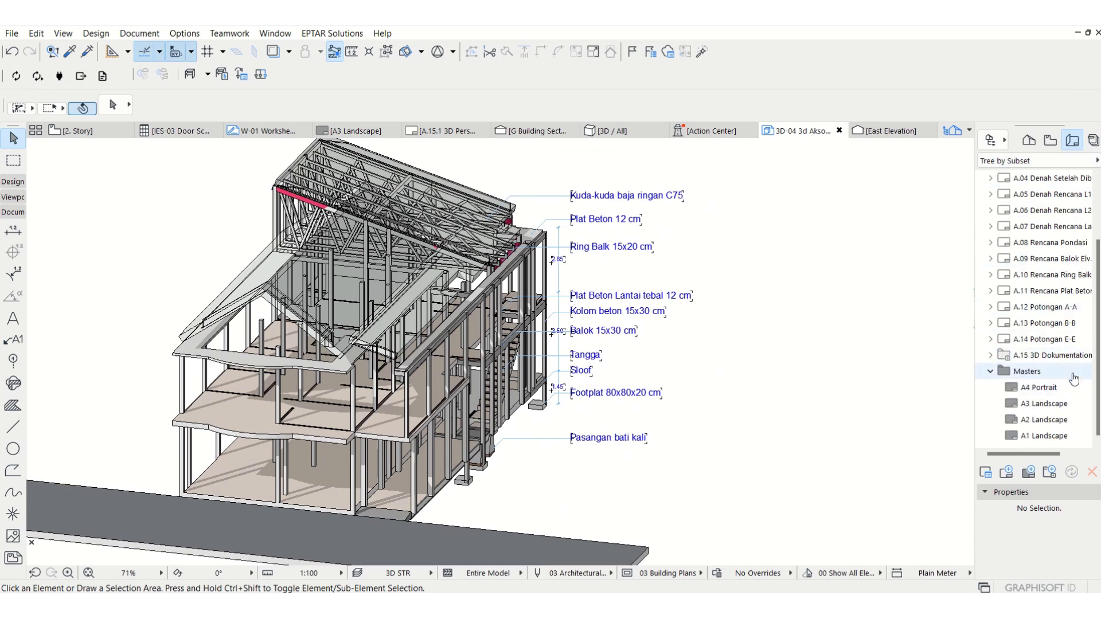
right_click(1055, 339)
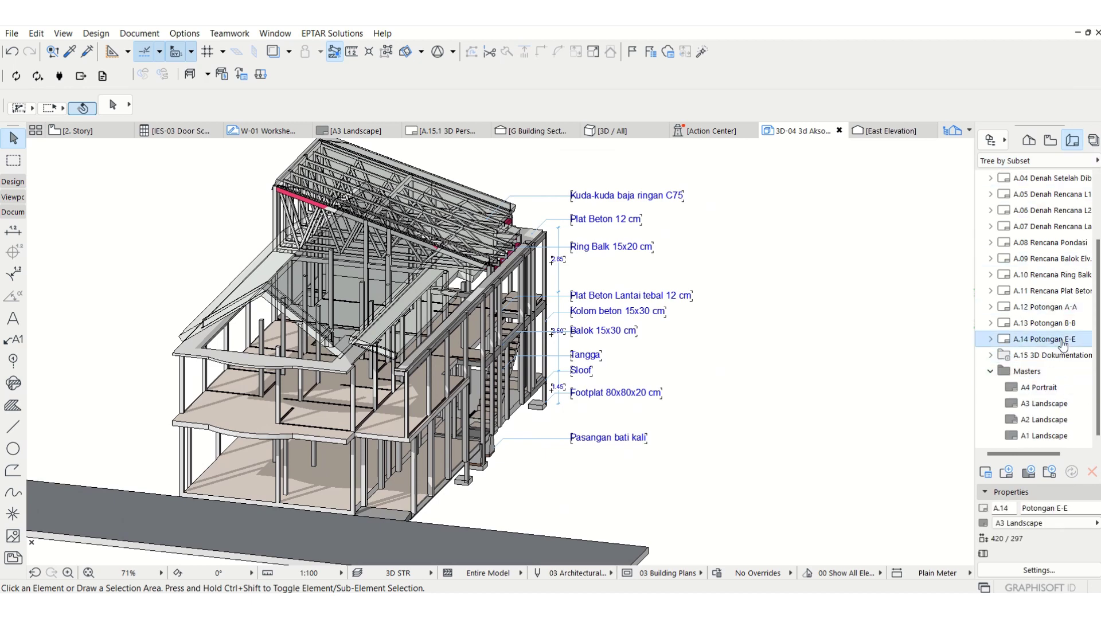
click(1012, 387)
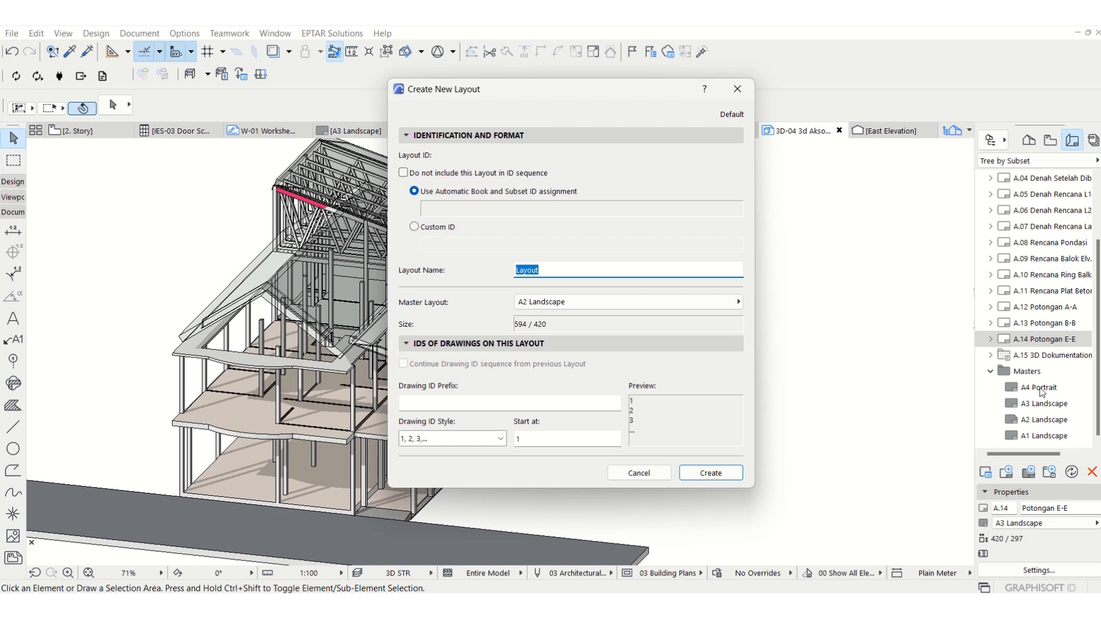
text(3D Aksonometri Struktur)
click(726, 304)
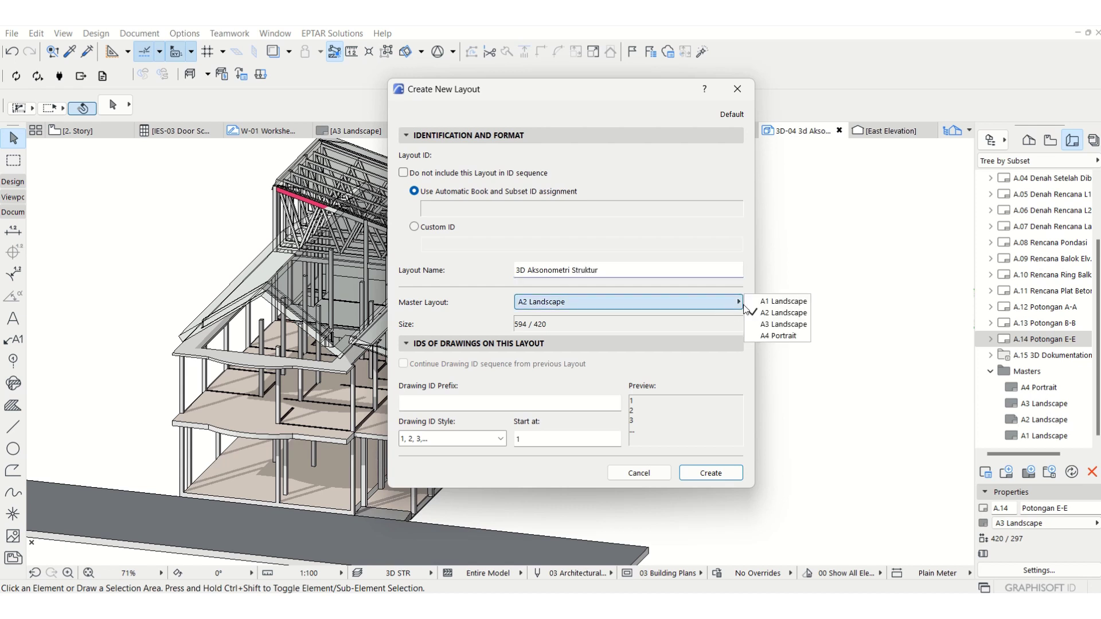
click(771, 315)
click(717, 476)
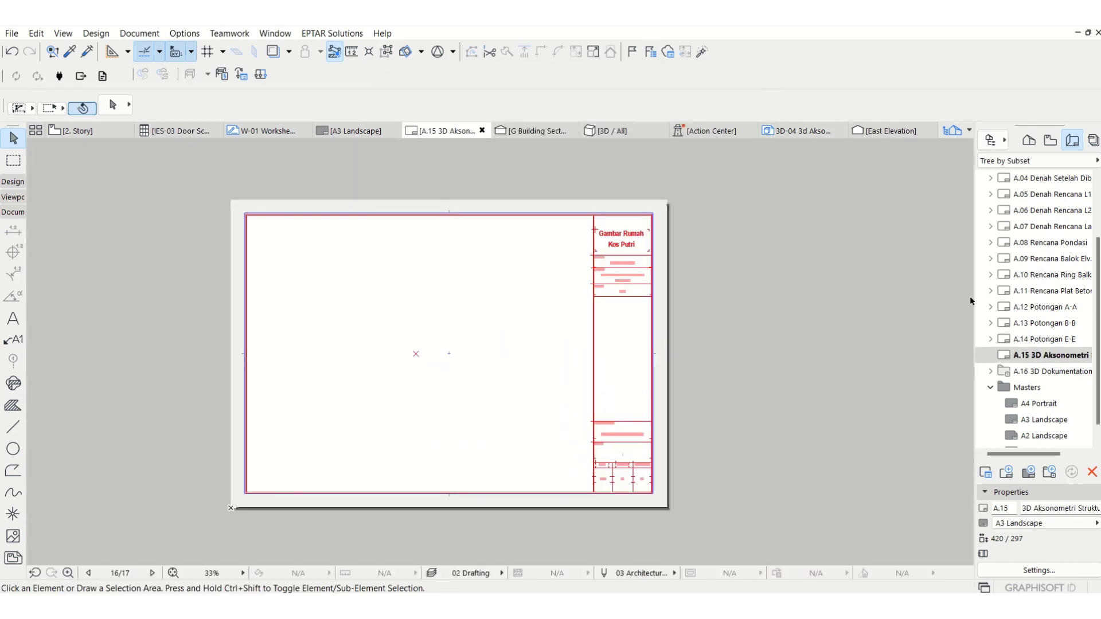
Place the saved view 3D-04 3d Aksonometri Struktur on the new layout, anchored at the centre mark of the drawing area
click(1051, 145)
scroll(1074, 246, up, 1)
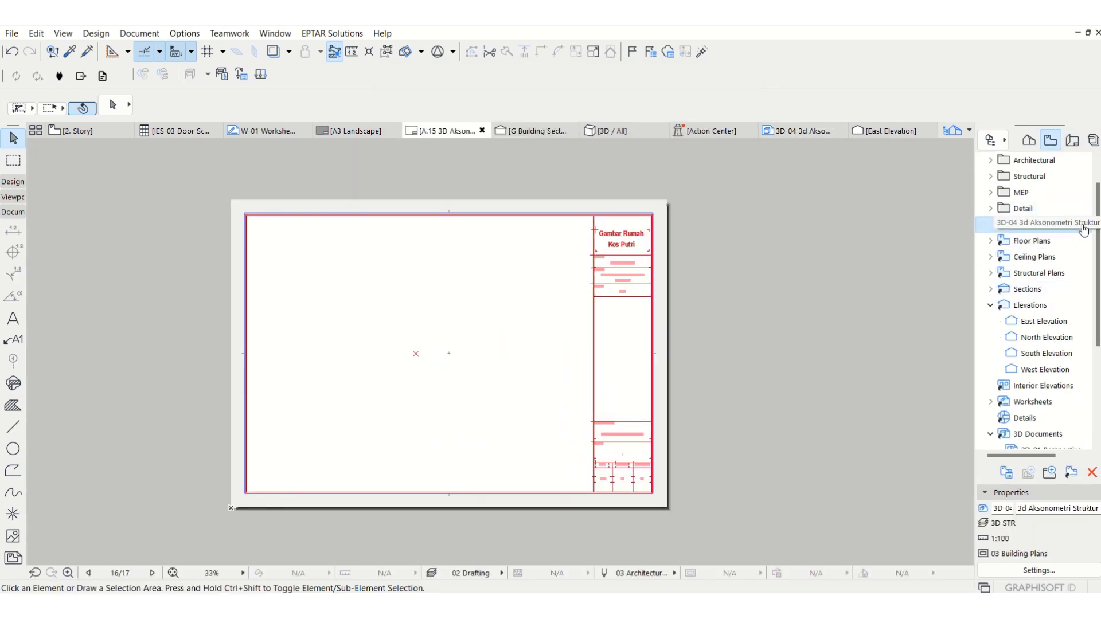
right_click(1057, 227)
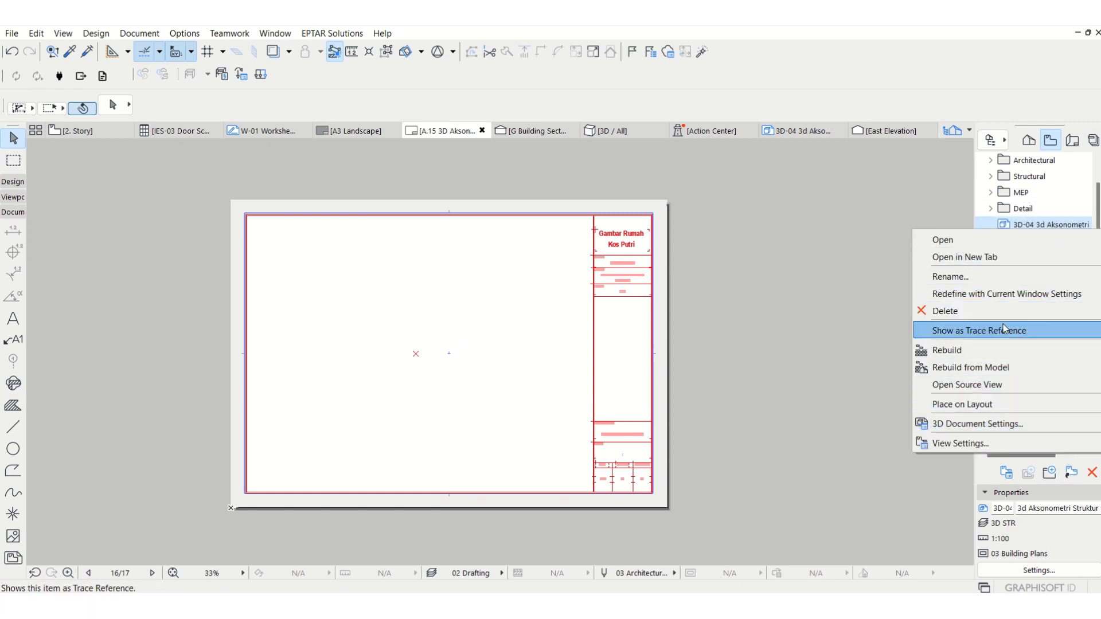
click(988, 404)
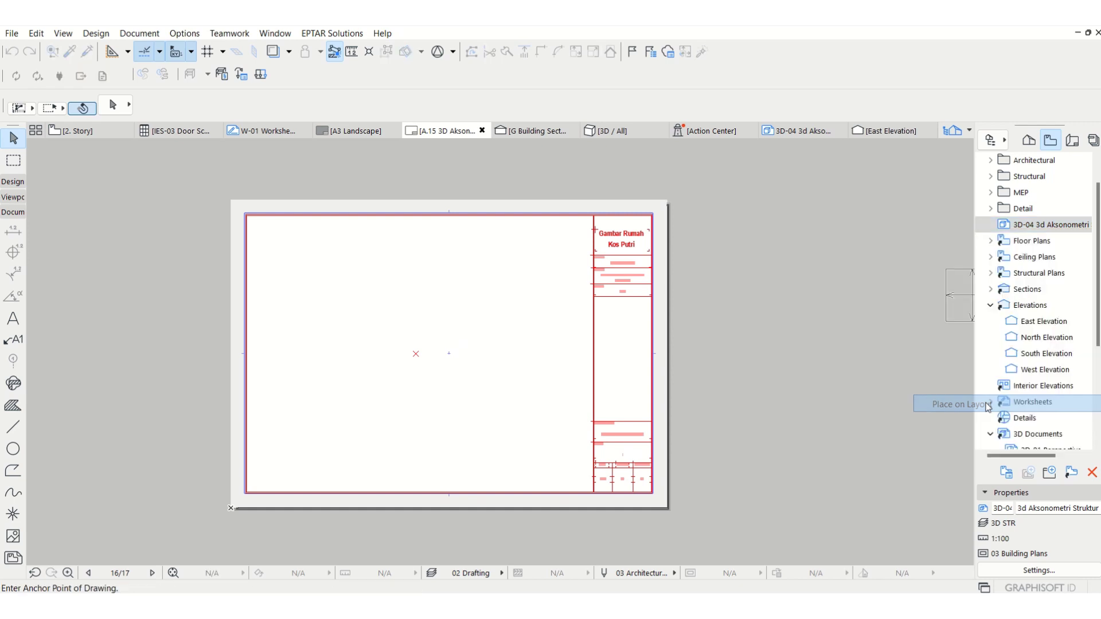
click(416, 354)
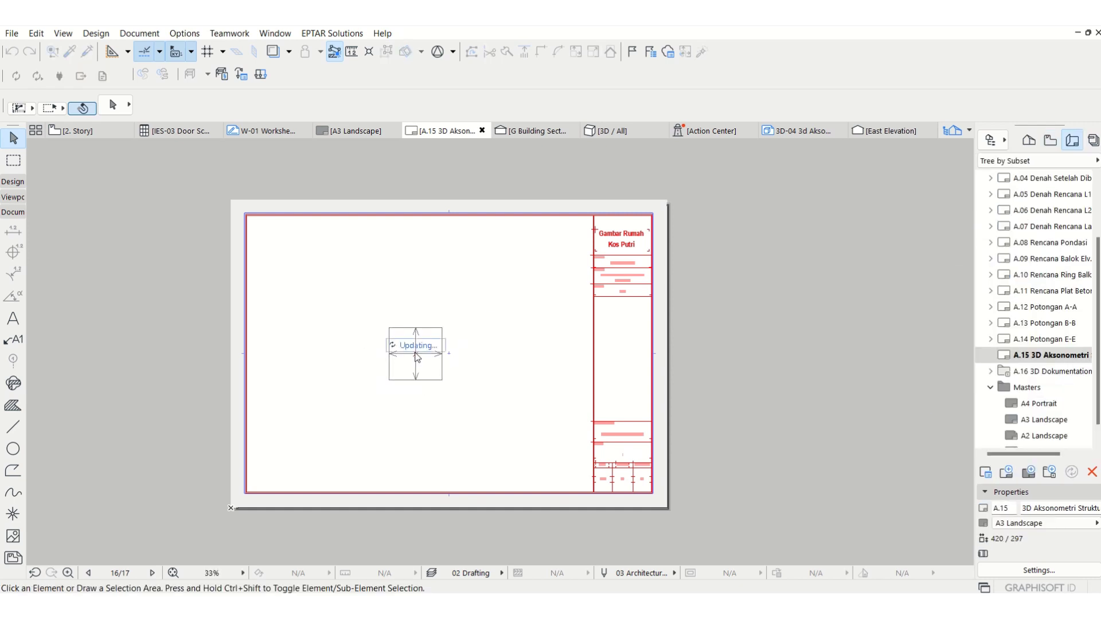
Crop the placed drawing's right edge to just beyond the text labels and move the drawing about 46 mm right, towards the title block
scroll(378, 416, up, 3)
click(396, 338)
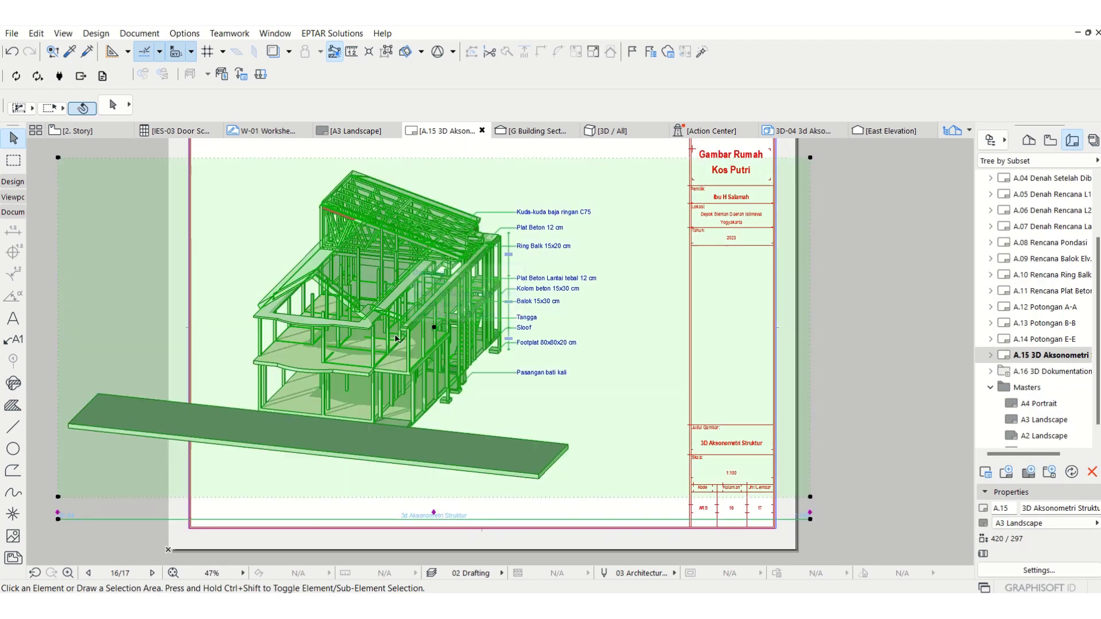
click(812, 270)
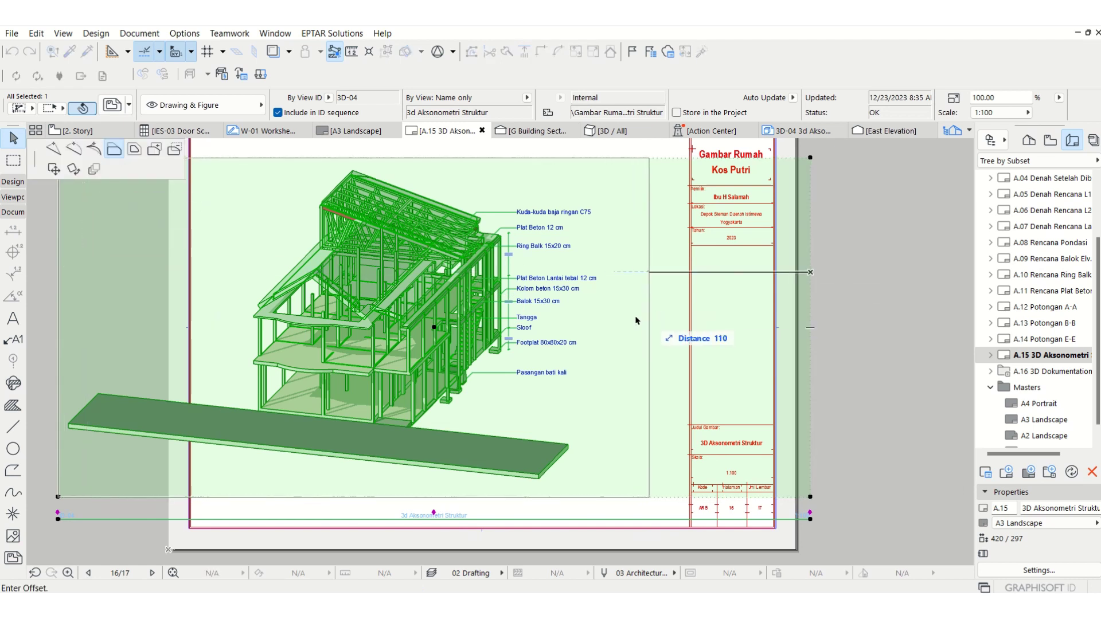
click(611, 314)
click(612, 316)
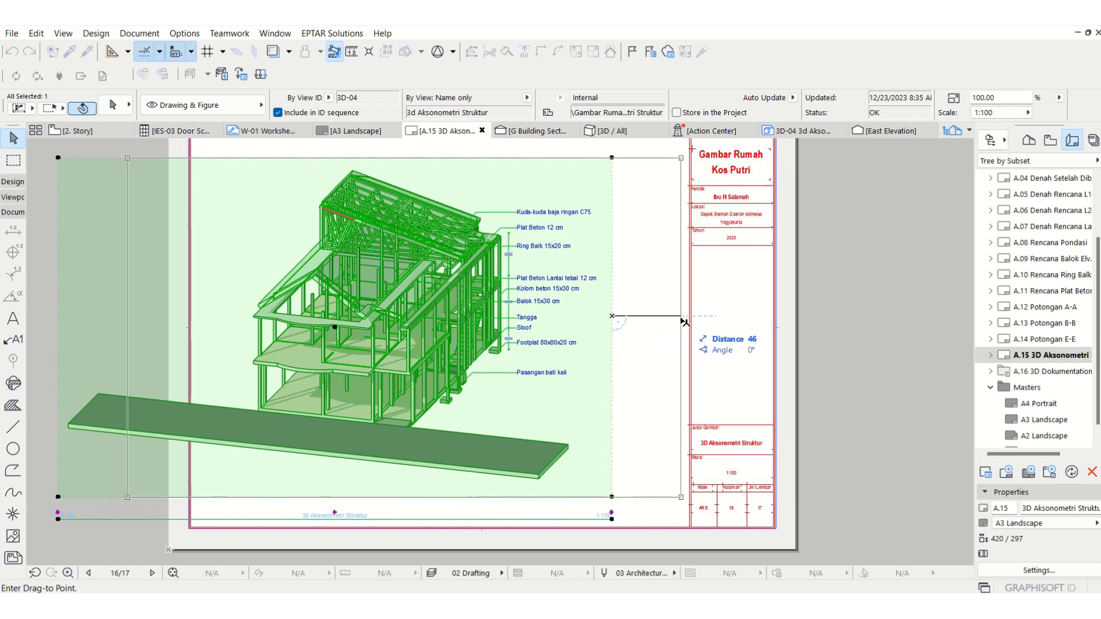
click(680, 316)
Crop the drawing's left side to a frame width of about 281 mm and move the drawing left to centre it within the sheet border
click(127, 337)
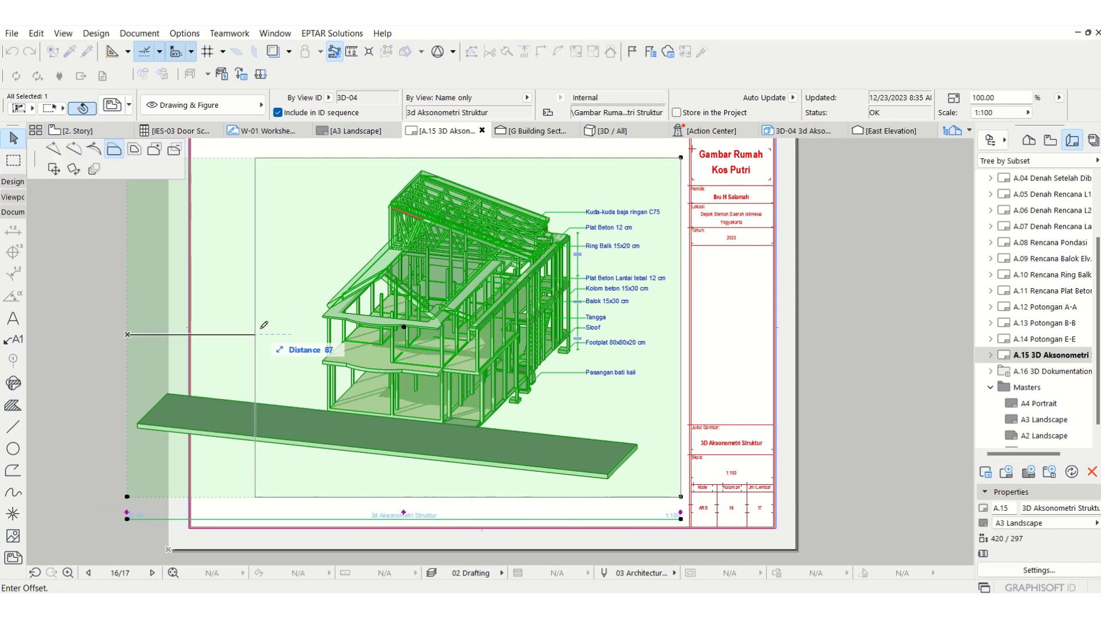
click(261, 330)
key(ctrl+d)
click(472, 328)
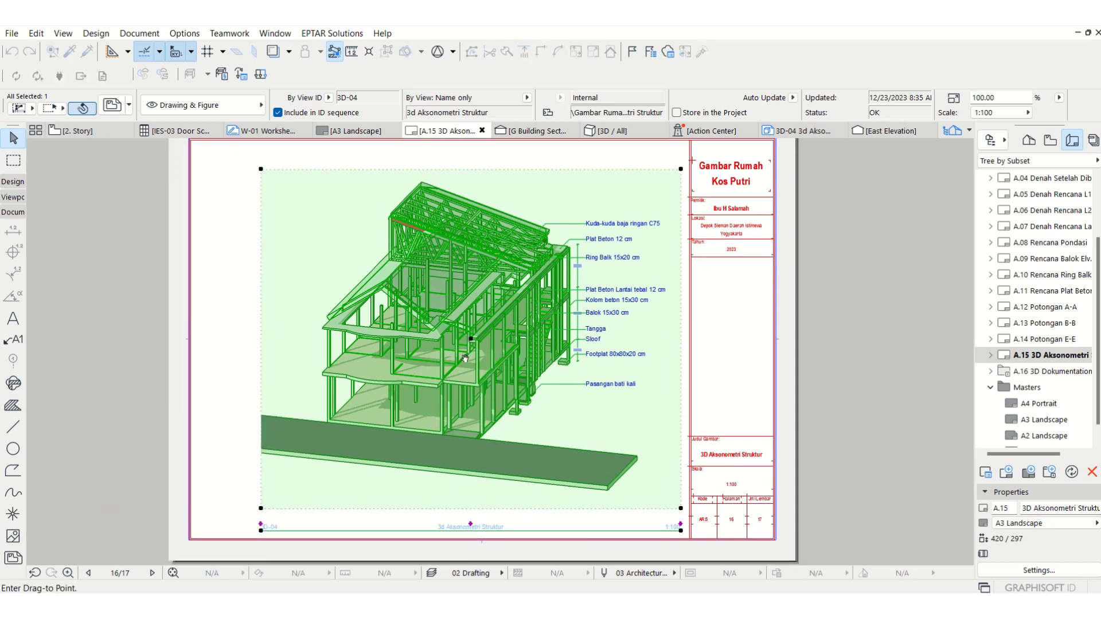
scroll(470, 333, up, 1)
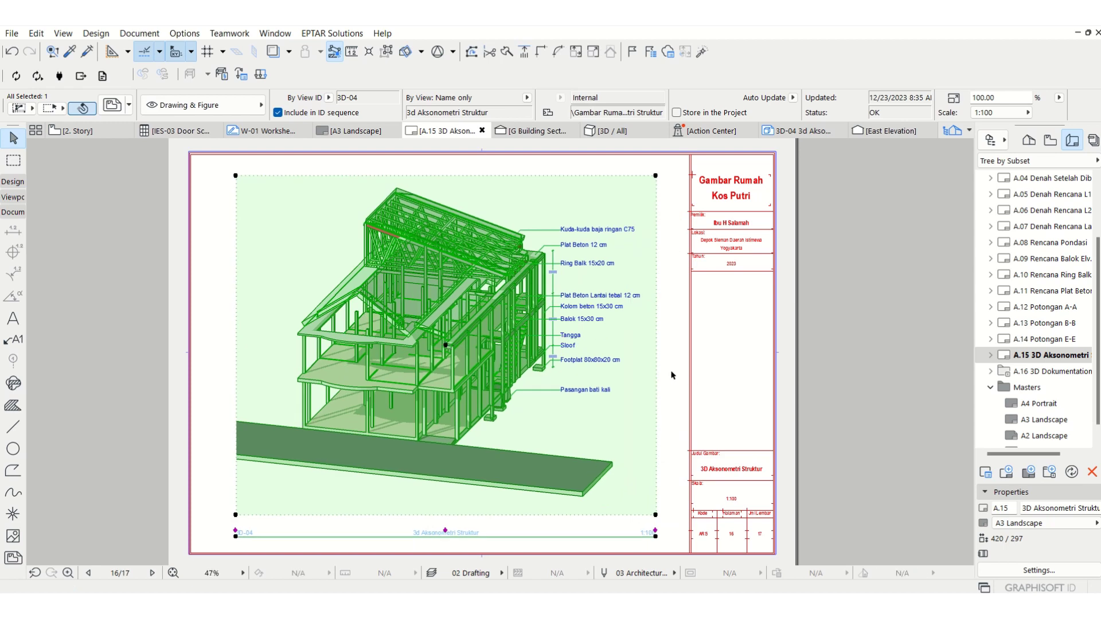
click(448, 345)
scroll(655, 351, down, 2)
middle_drag(656, 348, 652, 355)
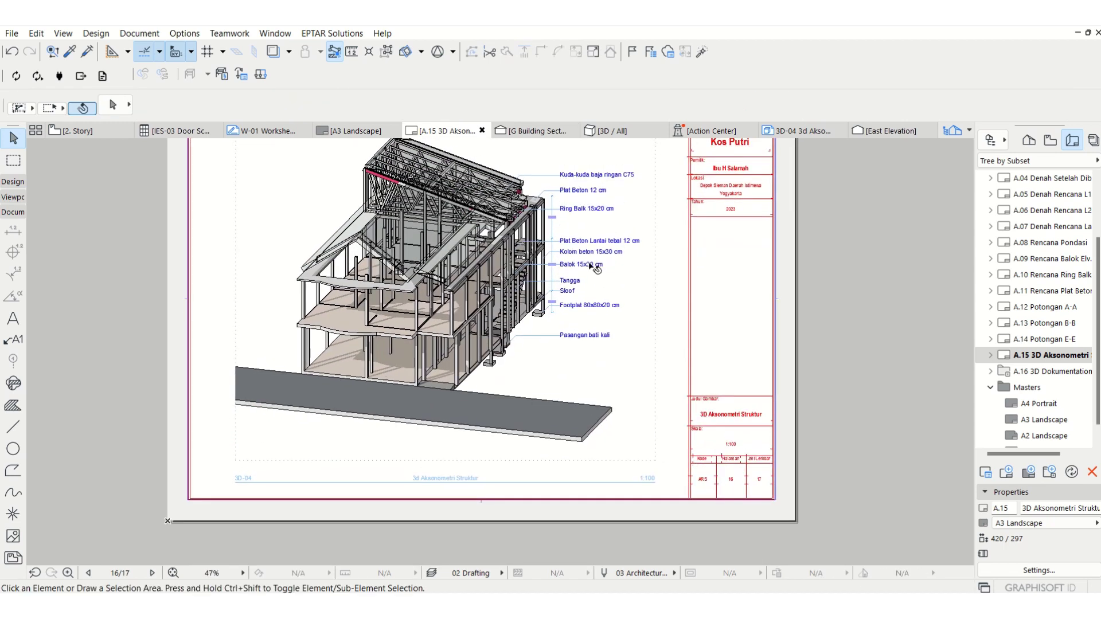
middle_drag(526, 300, 531, 316)
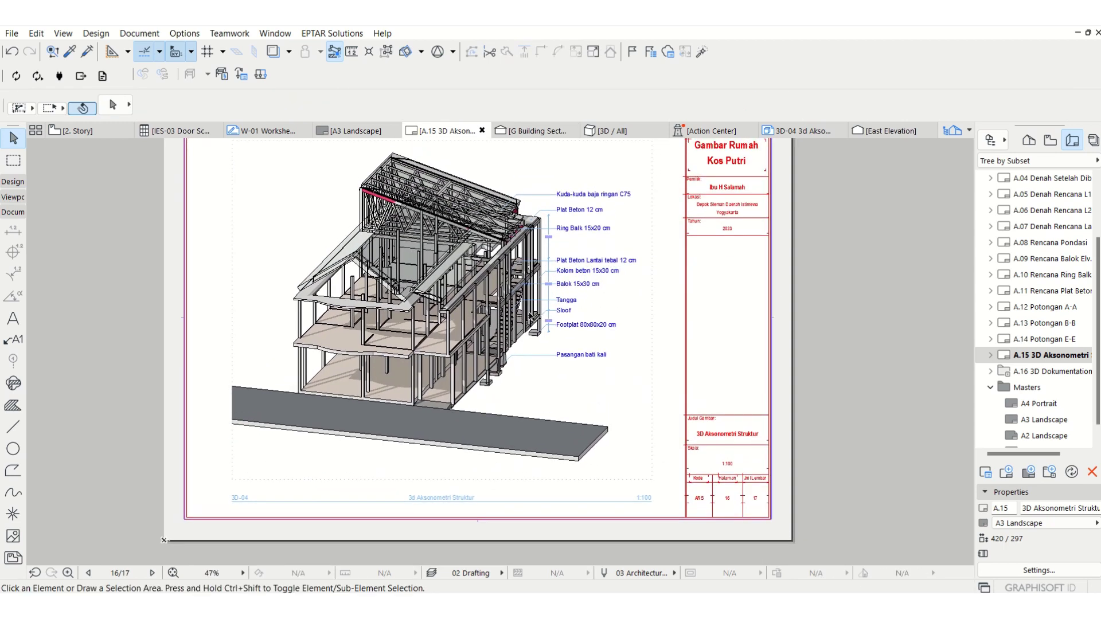
middle_drag(518, 267, 516, 283)
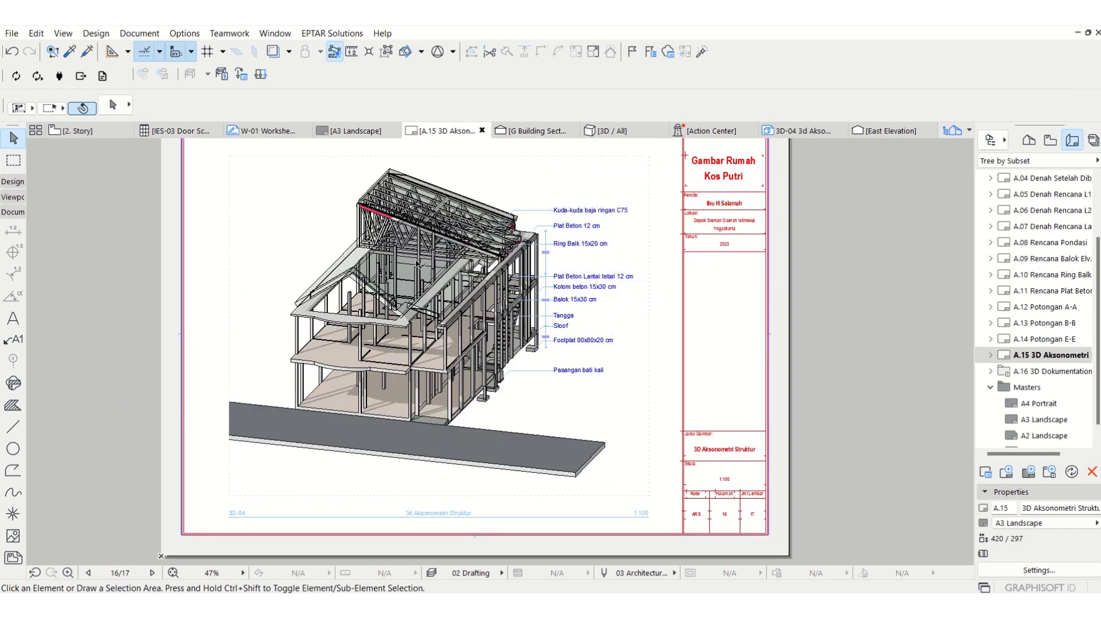
In the settings of the 3D-04 drawing under layout A.15, set the uniform title pen to 1 and the colors to Black and White
click(990, 355)
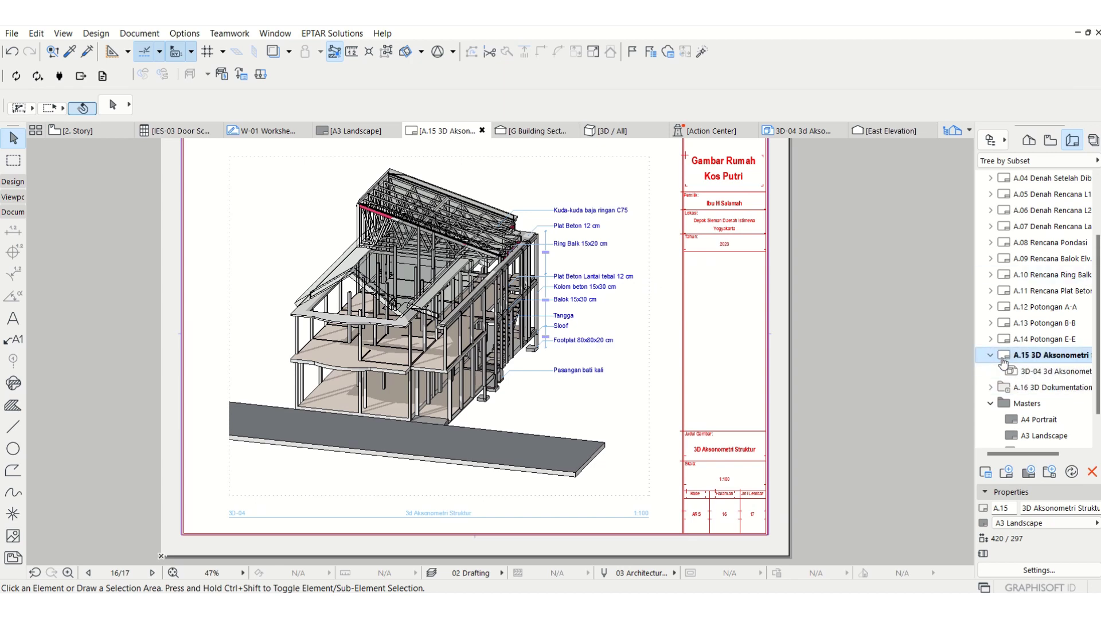
click(1007, 371)
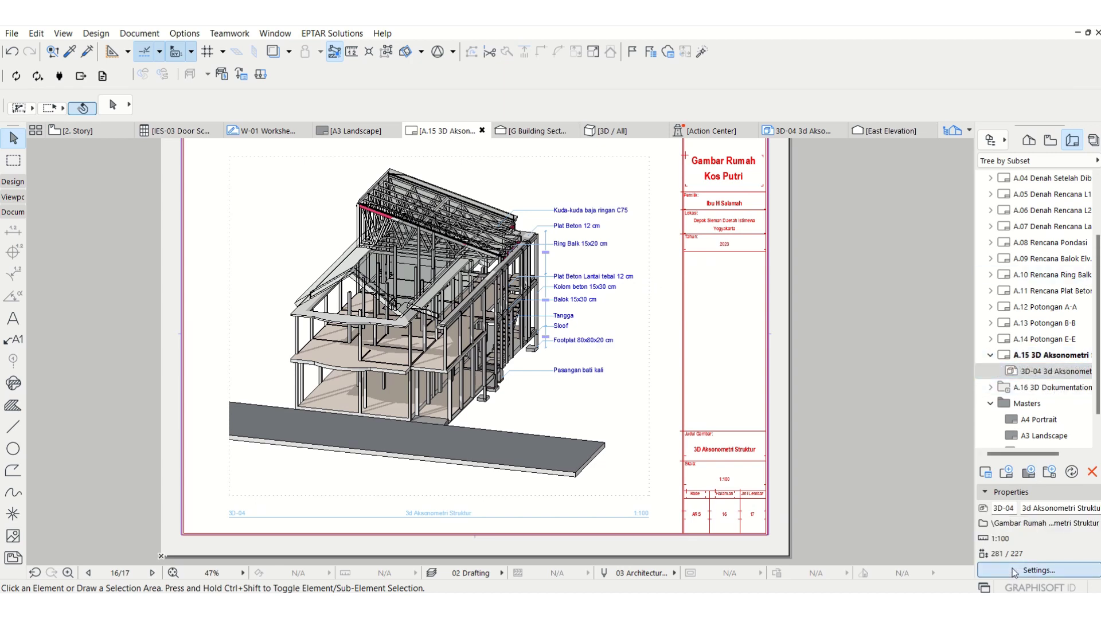
click(1016, 571)
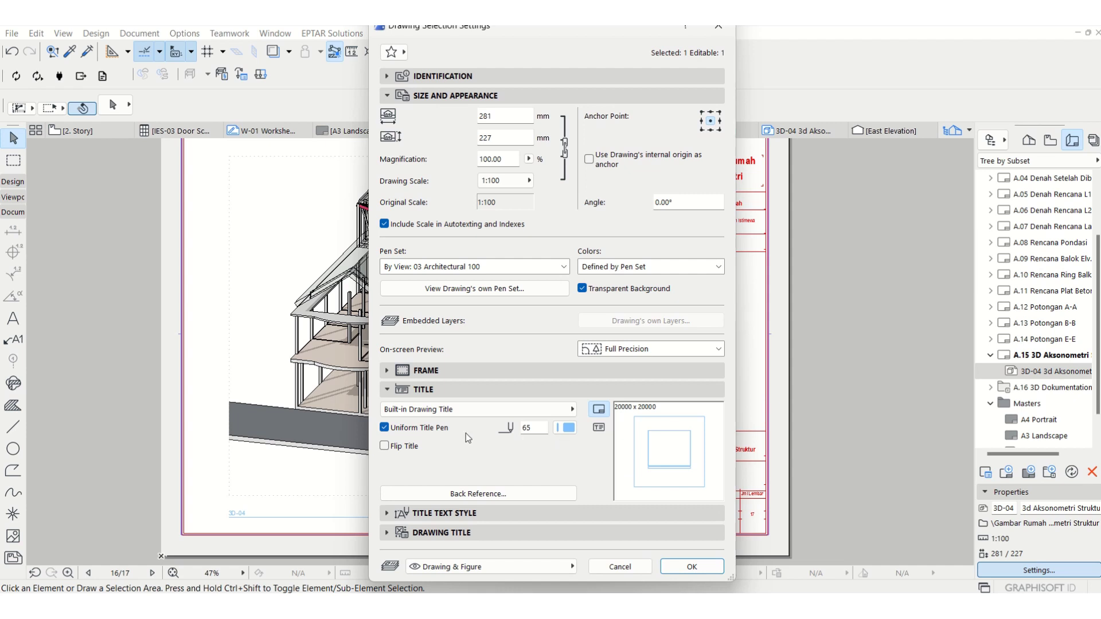
click(575, 427)
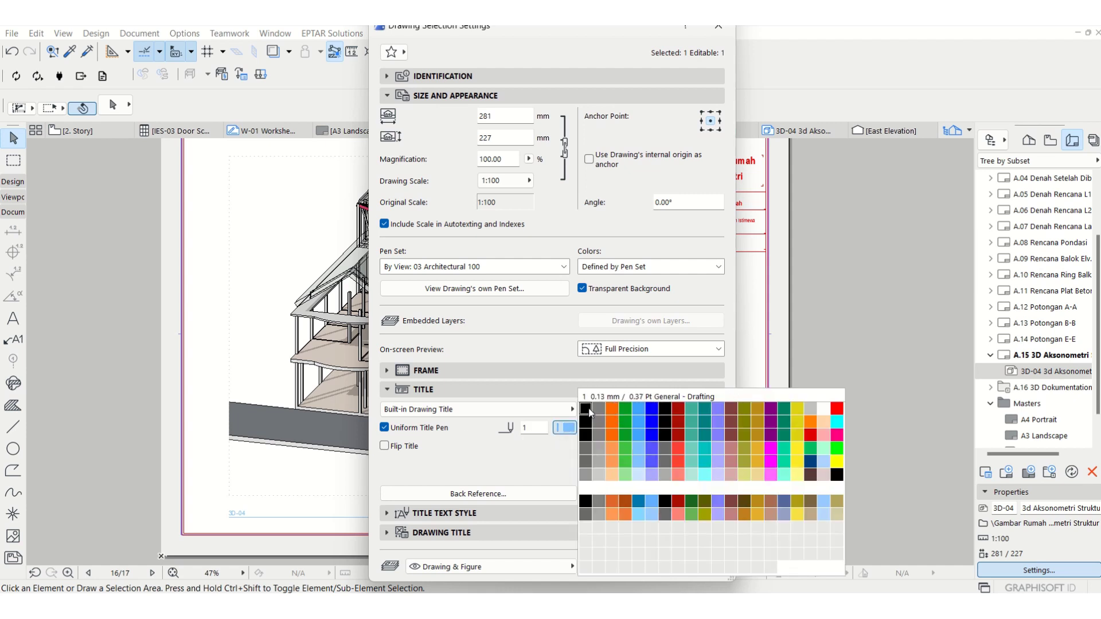
click(638, 448)
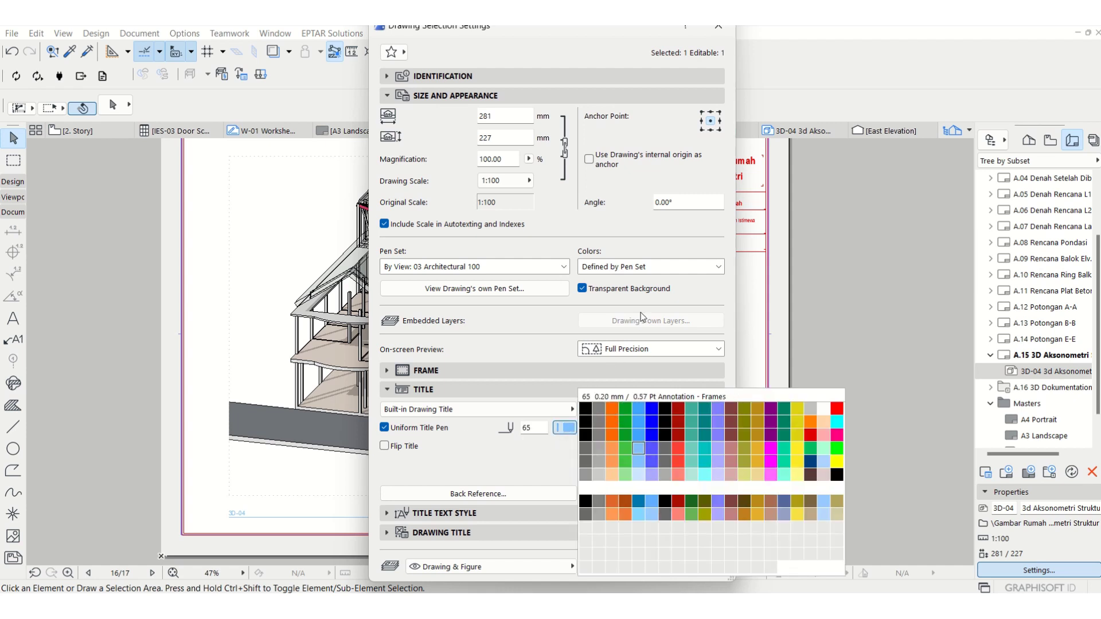
click(582, 413)
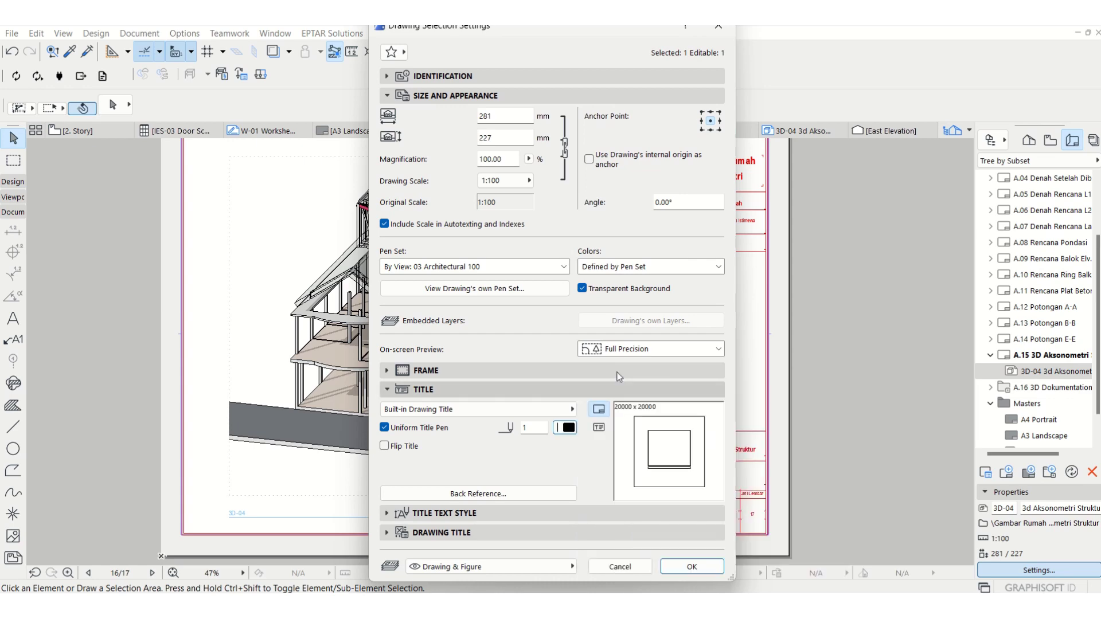
click(689, 261)
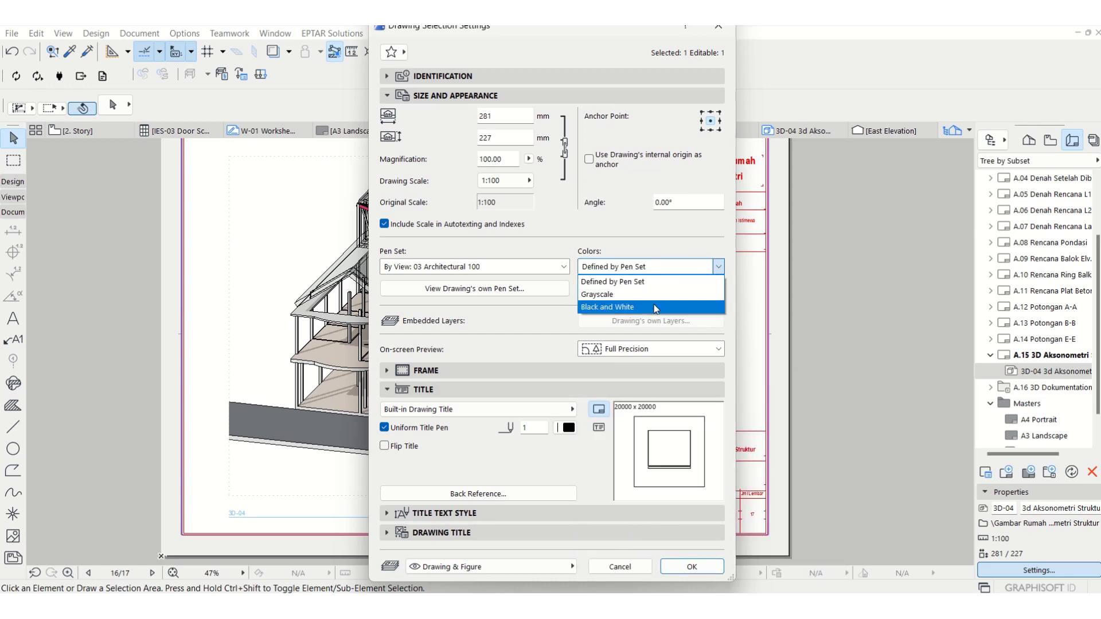
click(654, 308)
click(692, 566)
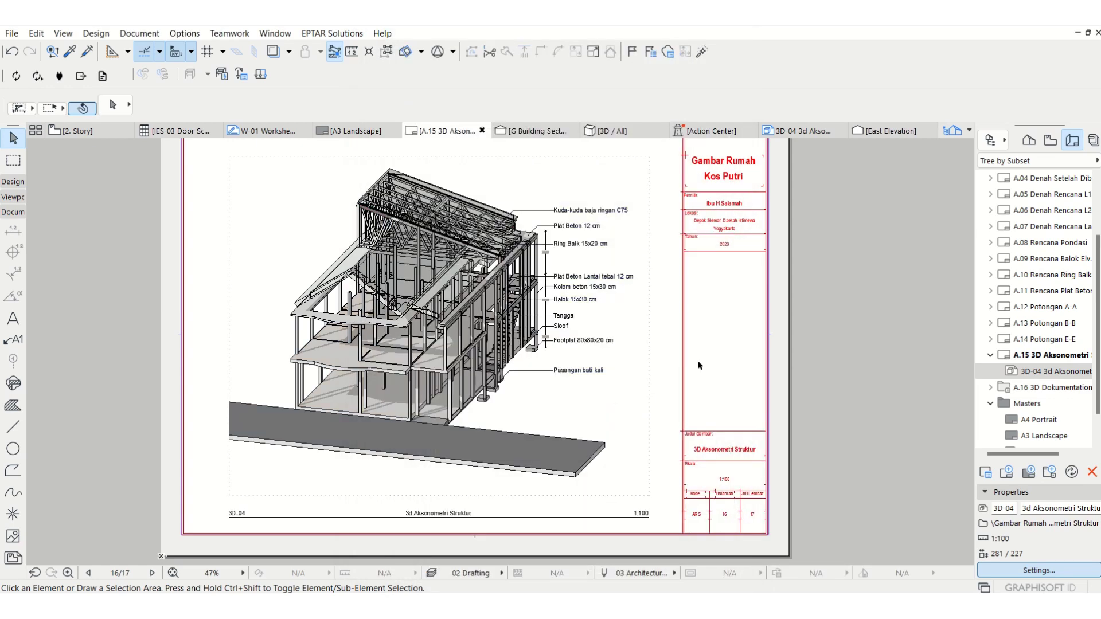
click(861, 371)
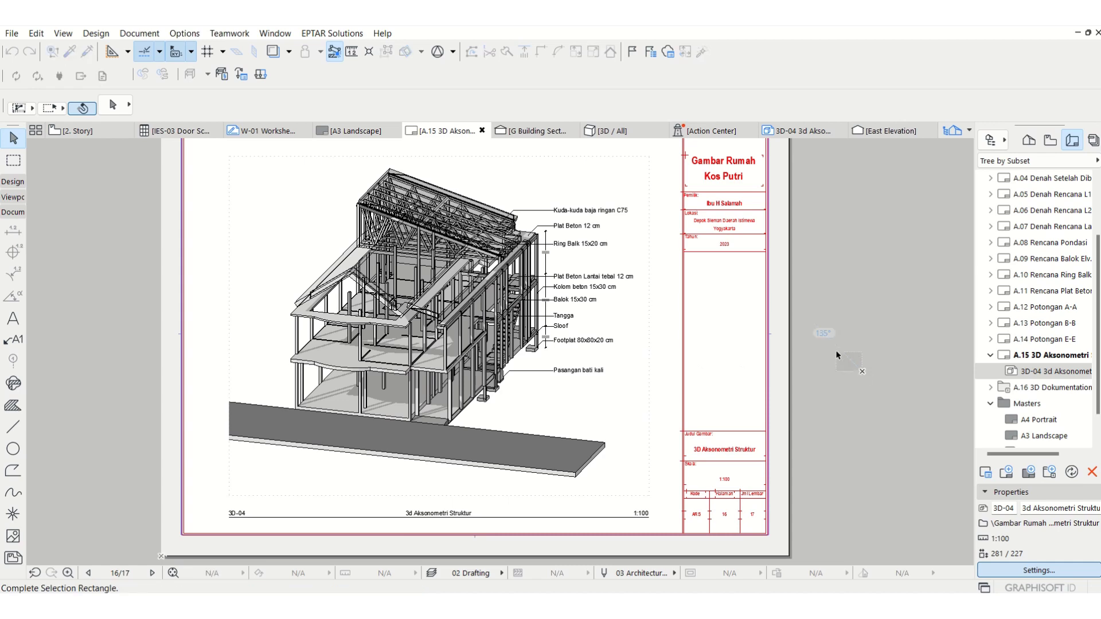
click(836, 356)
scroll(554, 298, down, 1)
middle_drag(554, 298, 539, 313)
scroll(548, 306, up, 1)
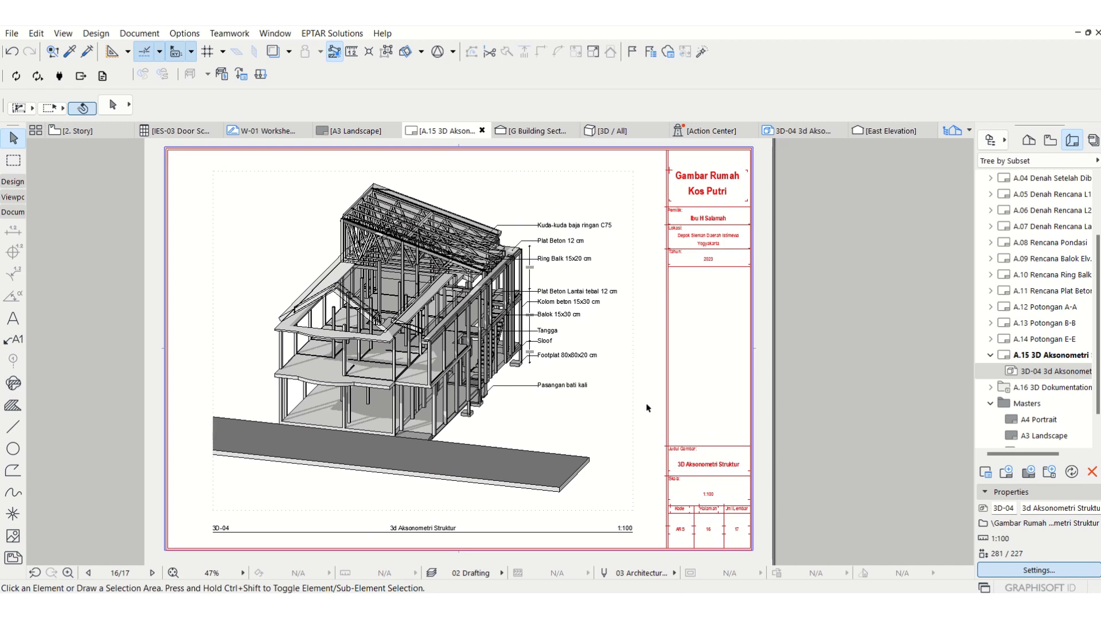
mouse_move(625, 26)
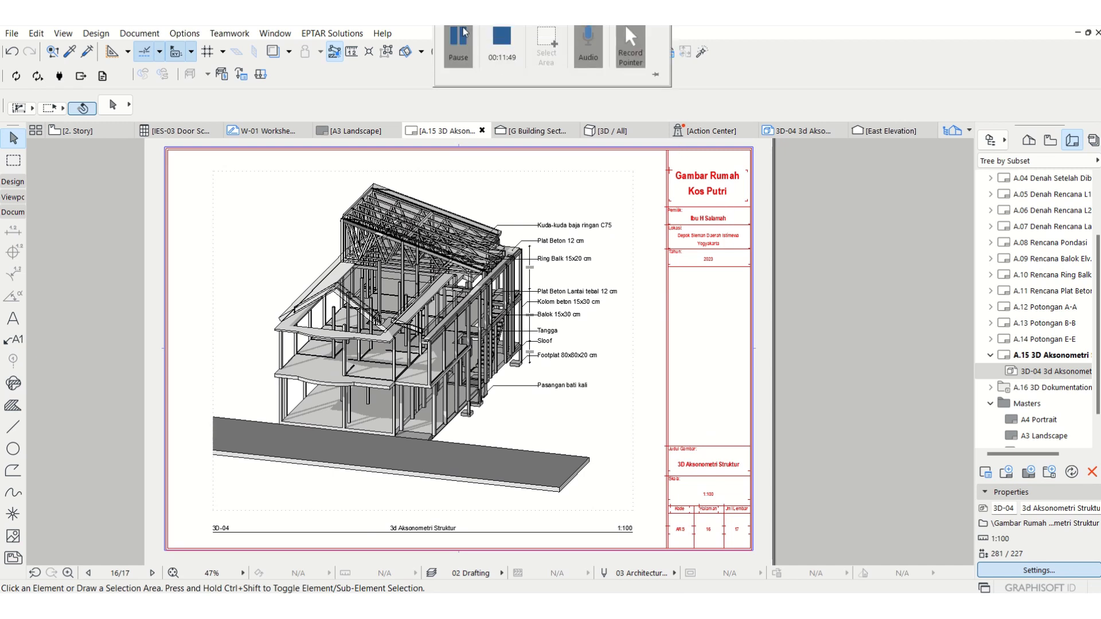